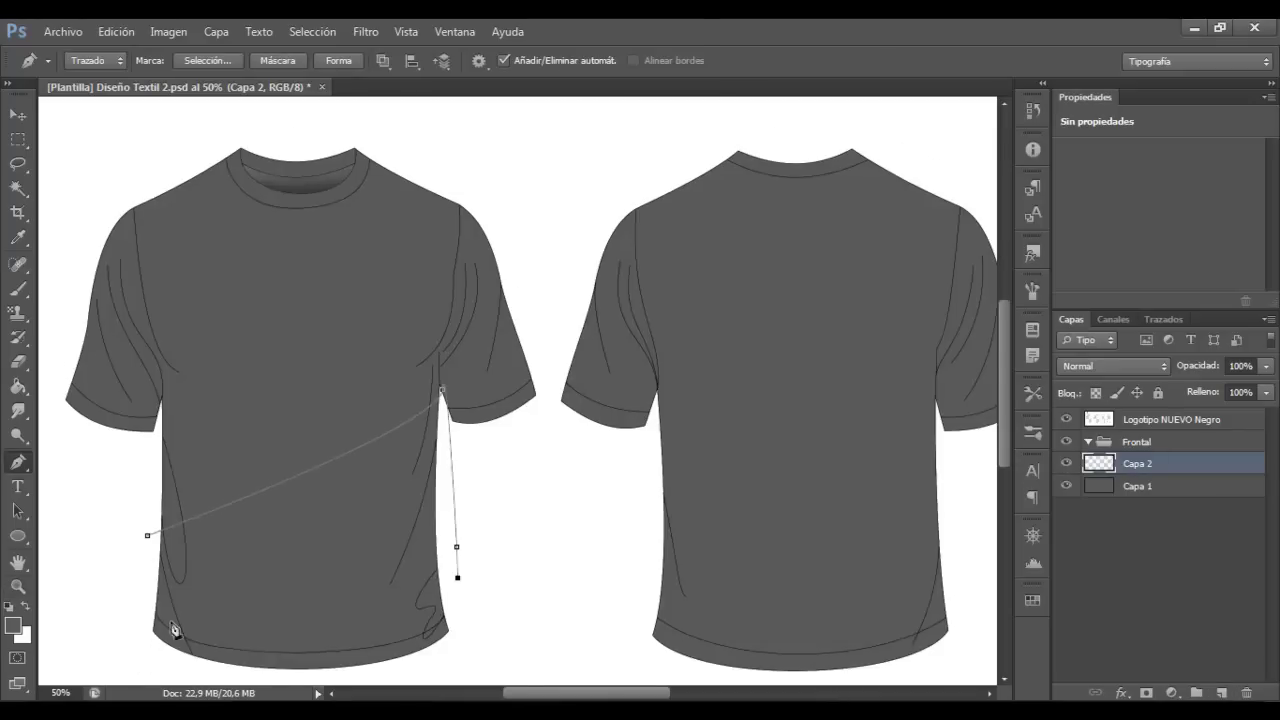
# Draw a Pen path, then Paint Bucket both grey shirts red on Capa 1
pyautogui.moveTo(149, 641); pyautogui.dragTo(40, 604)
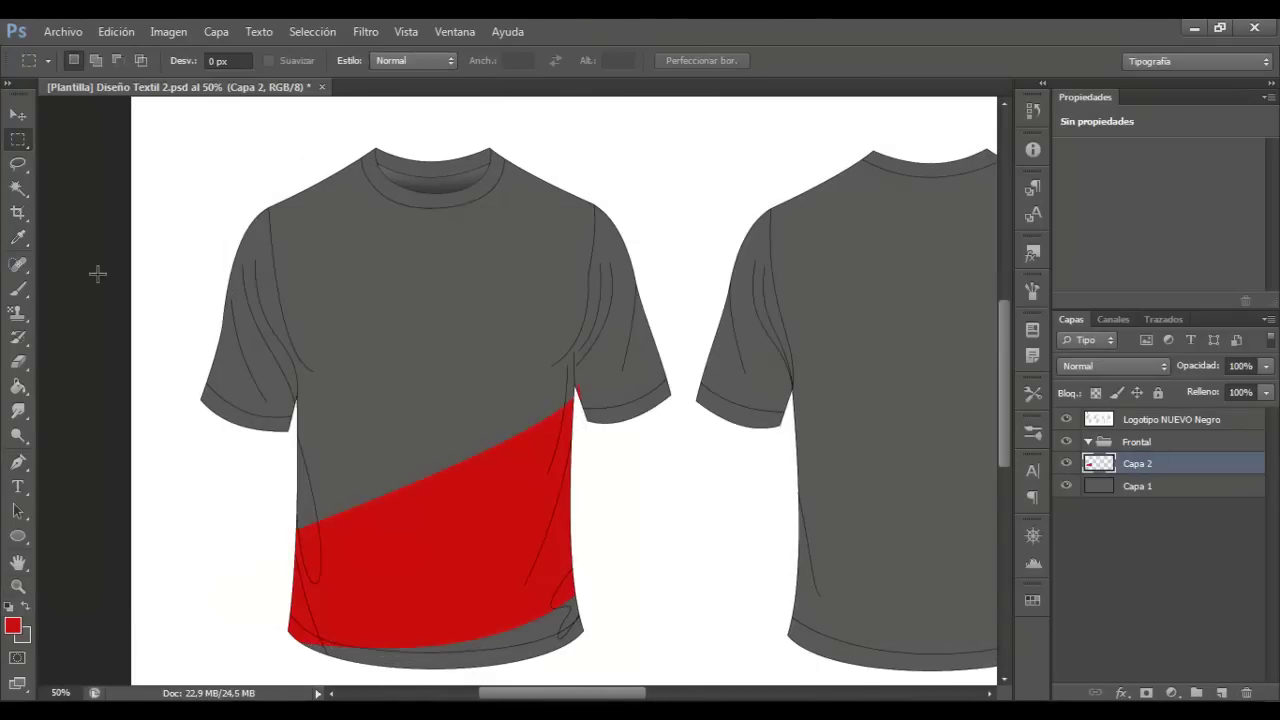
pyautogui.click(18, 387)
pyautogui.click(594, 523)
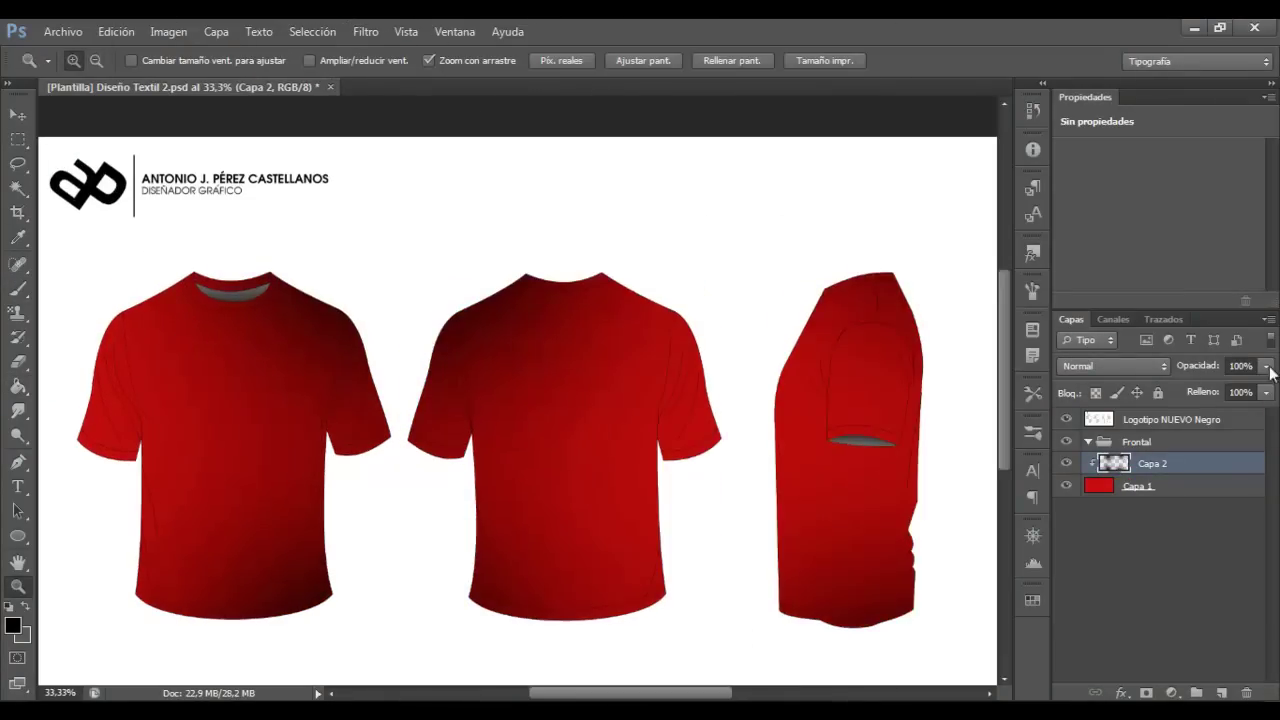
# Brush dark shading over the red shirts on clipped Capa 2
pyautogui.moveTo(1266, 366); pyautogui.dragTo(1208, 397)
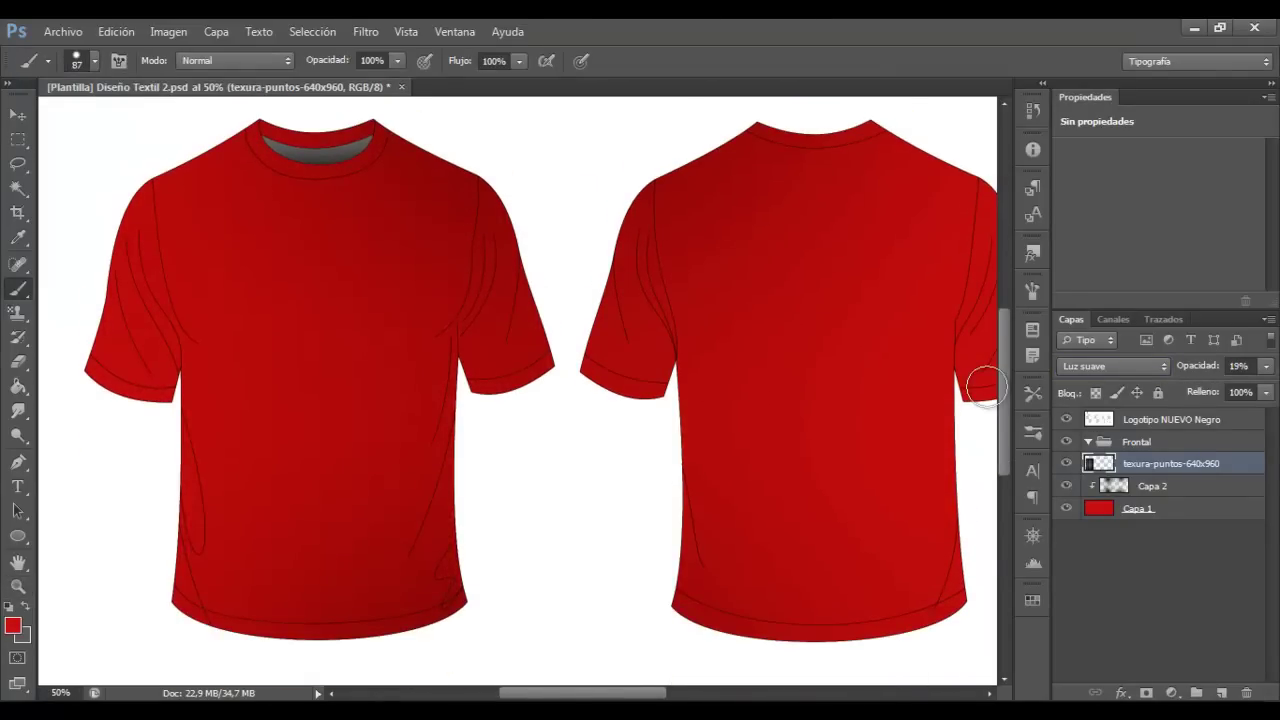
# Fill a grey diagonal panel on new Capa 3 over the front shoulder and sleeve
pyautogui.press('p')
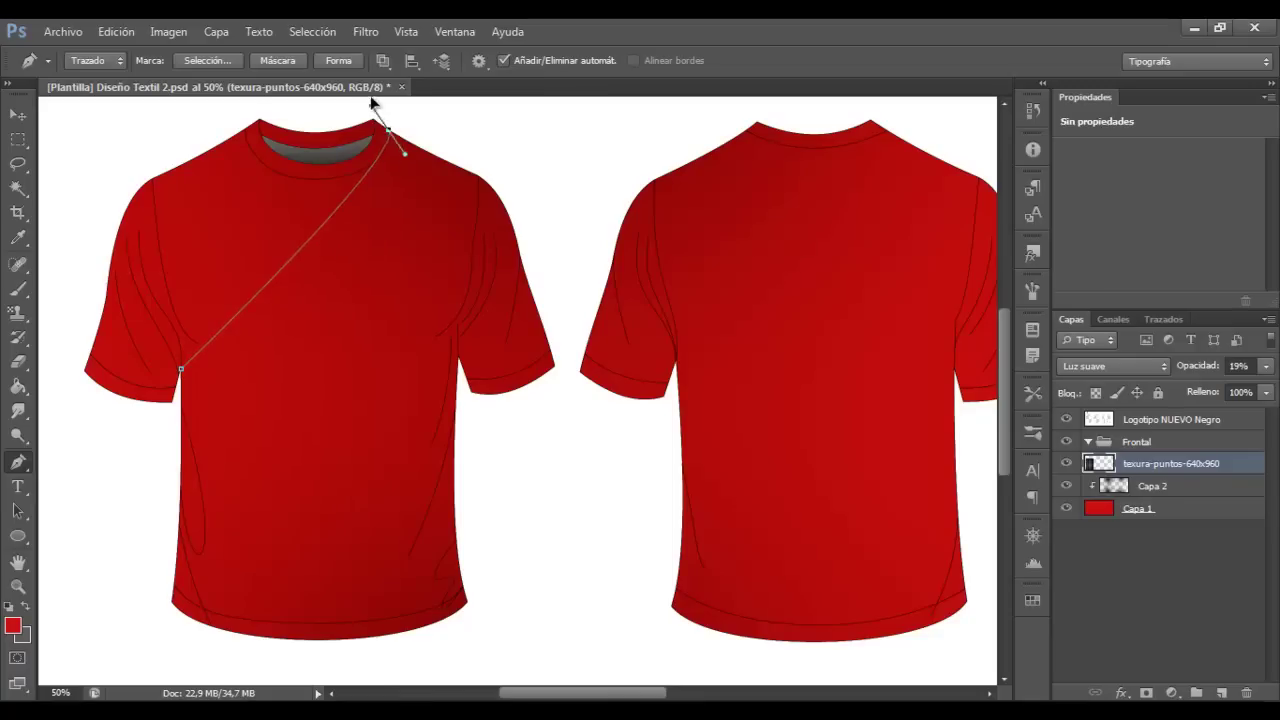
pyautogui.moveTo(371, 103); pyautogui.dragTo(364, 148)
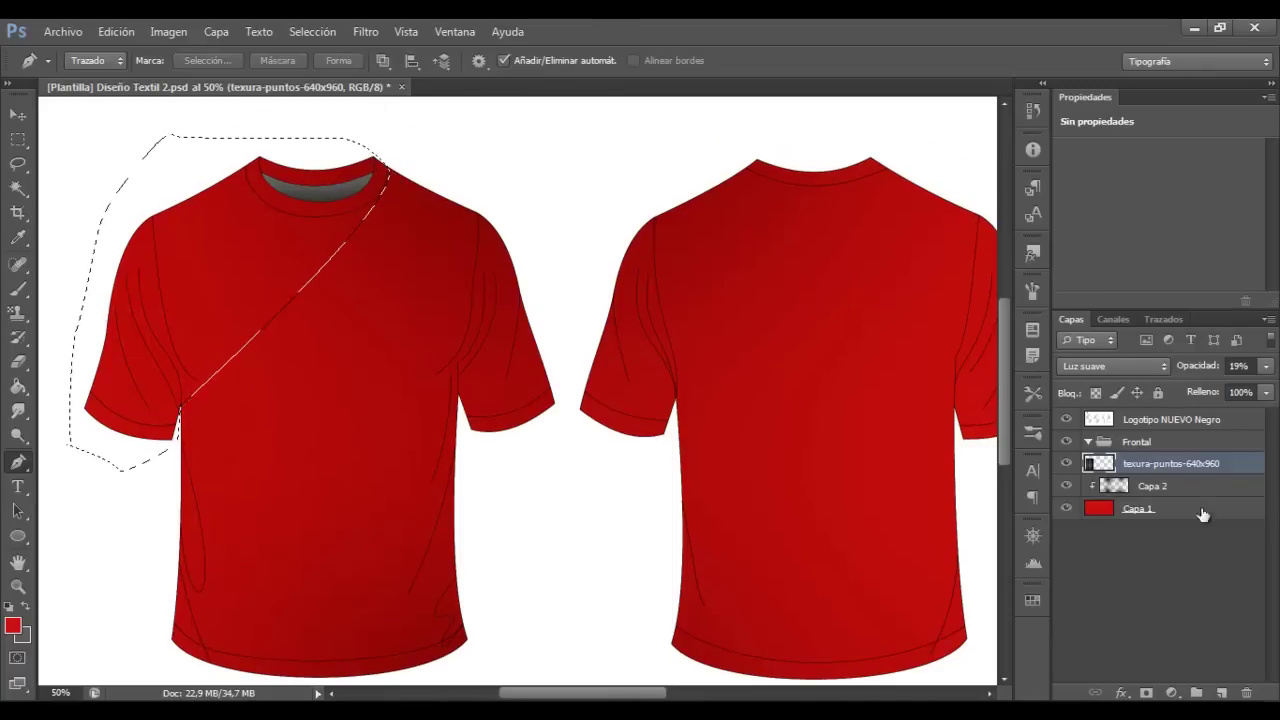
pyautogui.click(386, 210)
pyautogui.click(386, 210)
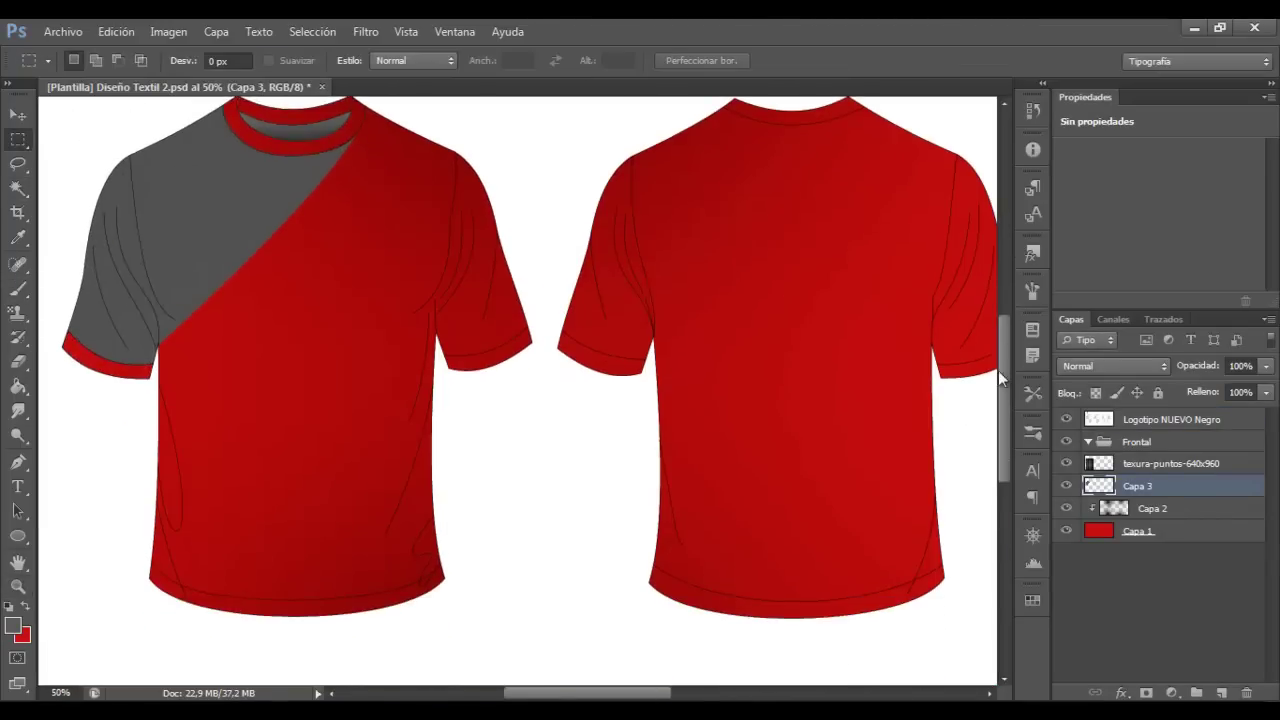
pyautogui.scroll(-2, 998, 369)
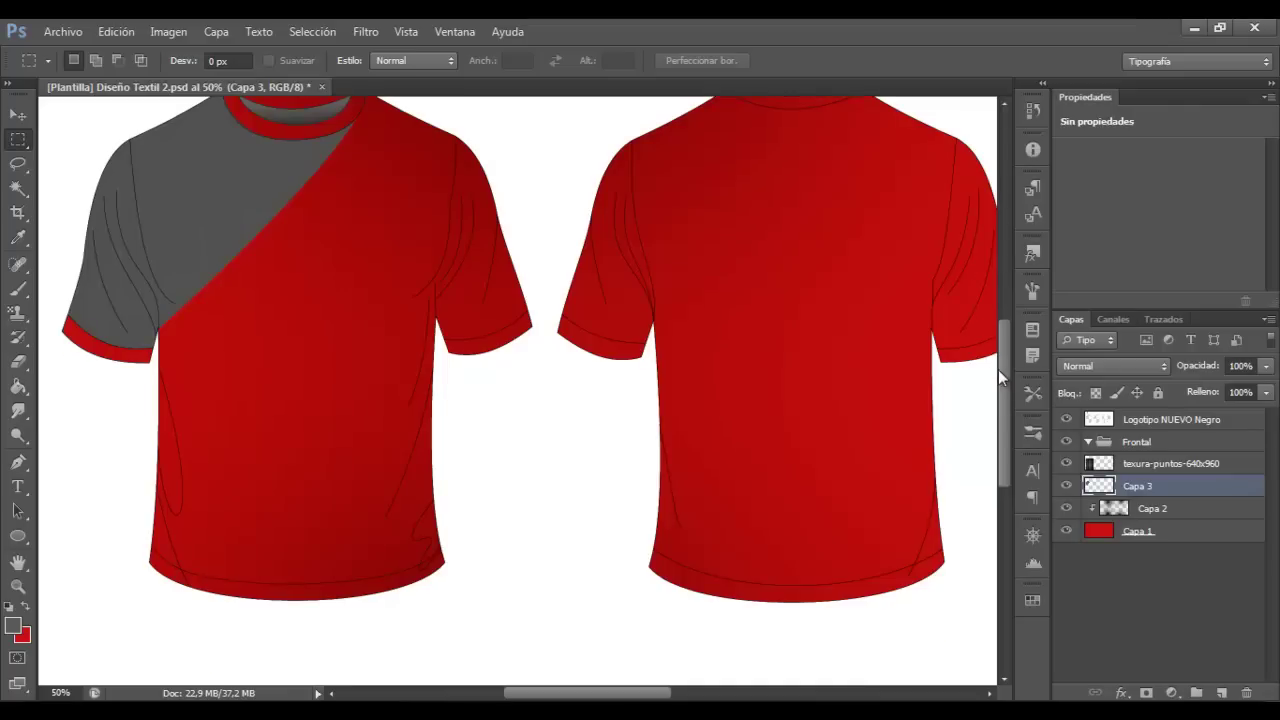
pyautogui.press('p')
pyautogui.click(18, 288)
# Fill a diagonal stripe along the panel edge from the Pen path selection
pyautogui.hscroll(-3, 57, 514)
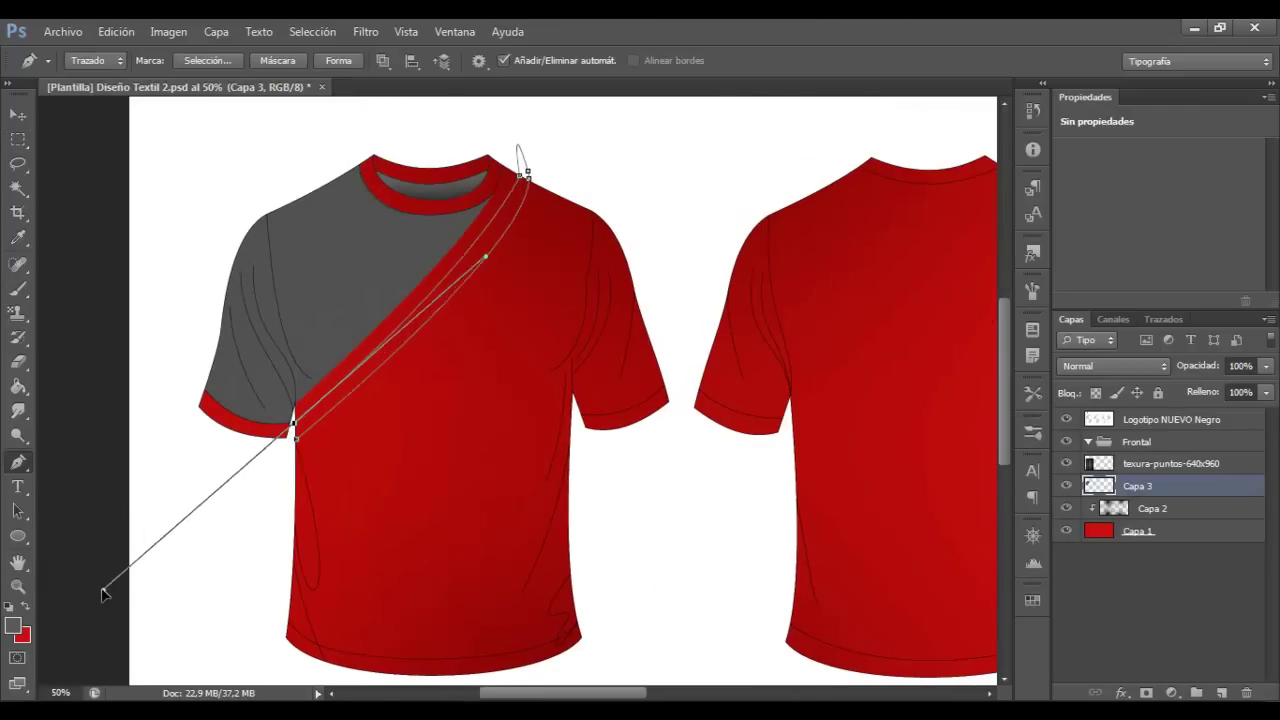
pyautogui.rightClick(370, 558)
pyautogui.press('Return')
pyautogui.press('g')
pyautogui.click(420, 290)
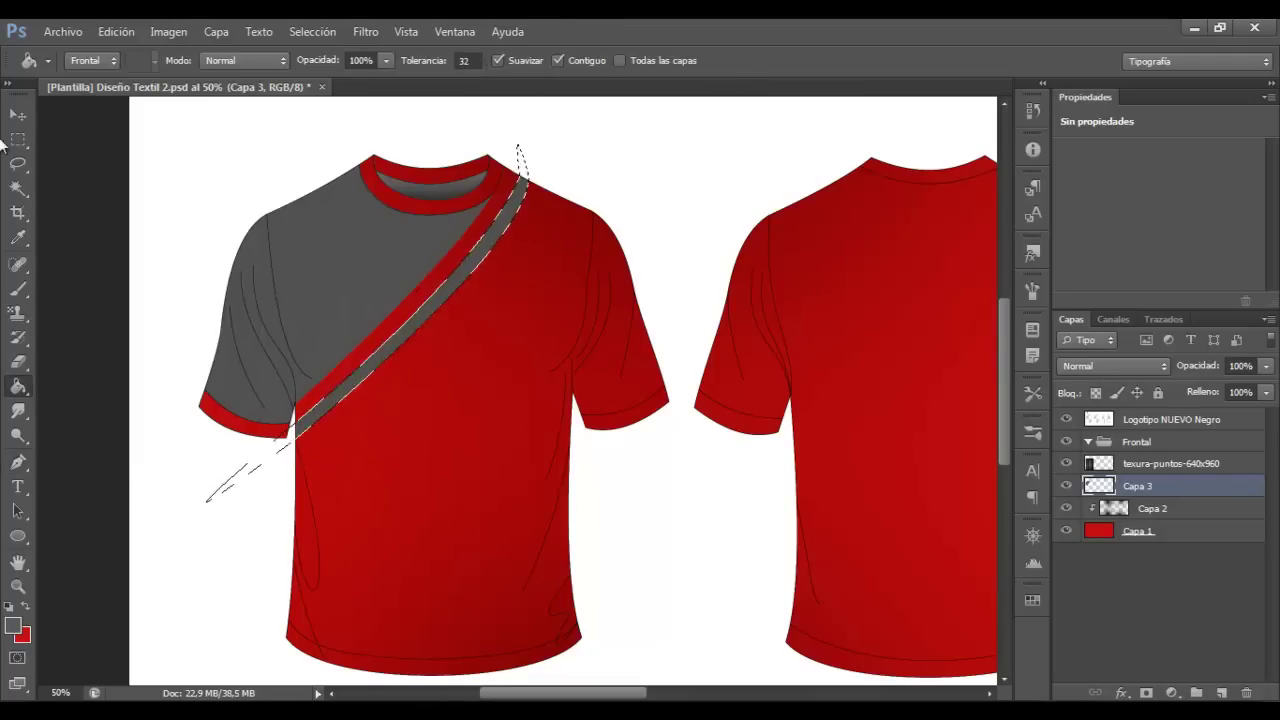
pyautogui.hotkey('ctrl', 'd')
# Fill the collar and cuffs white on Capa 4 and give Capa 3 a light grey Color Overlay
pyautogui.press('m')
pyautogui.click(1170, 419)
pyautogui.press('w')
pyautogui.click(530, 614)
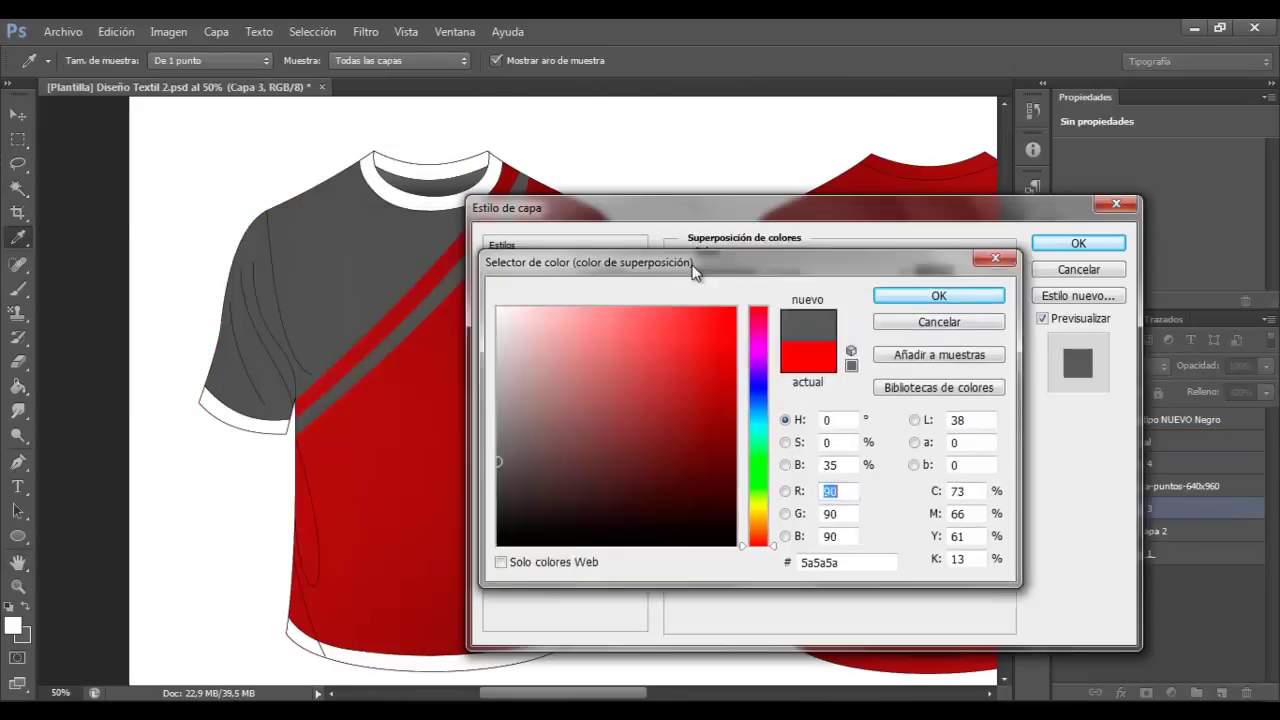
pyautogui.click(1060, 245)
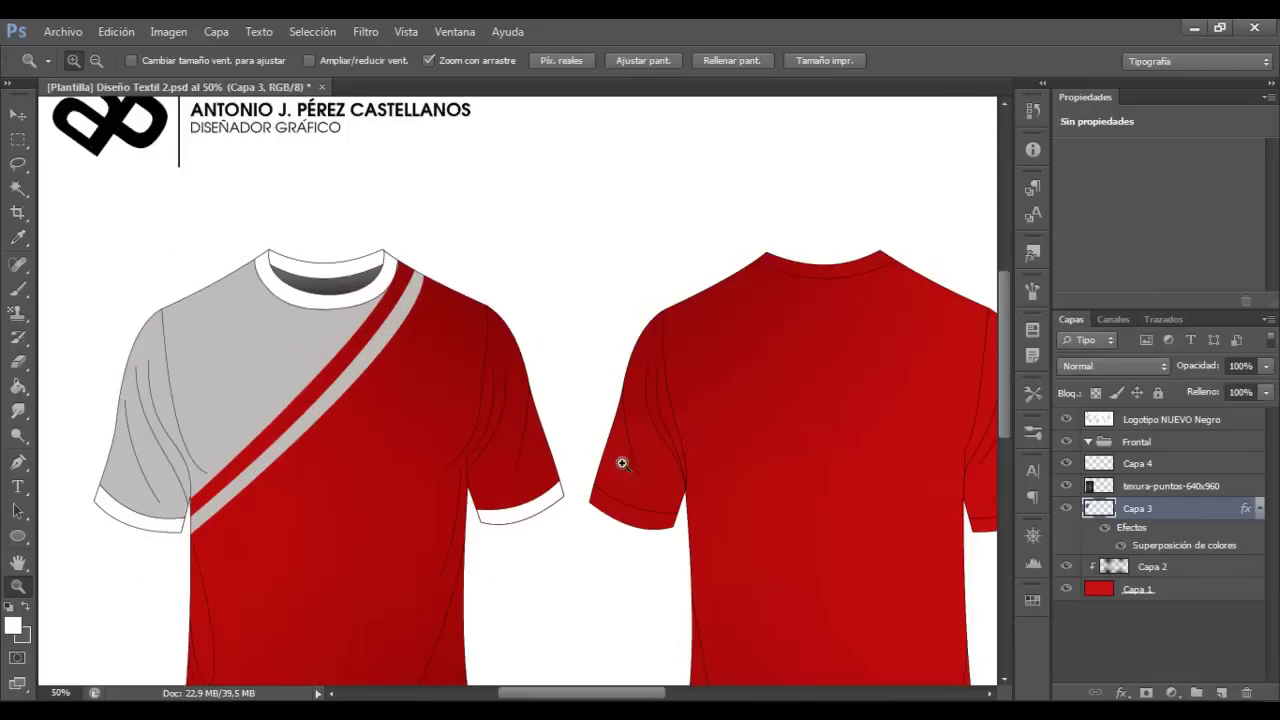
# On new Capa 5, stroke the trim selection with a red width-3 outline
pyautogui.click(1219, 692)
pyautogui.click(12, 625)
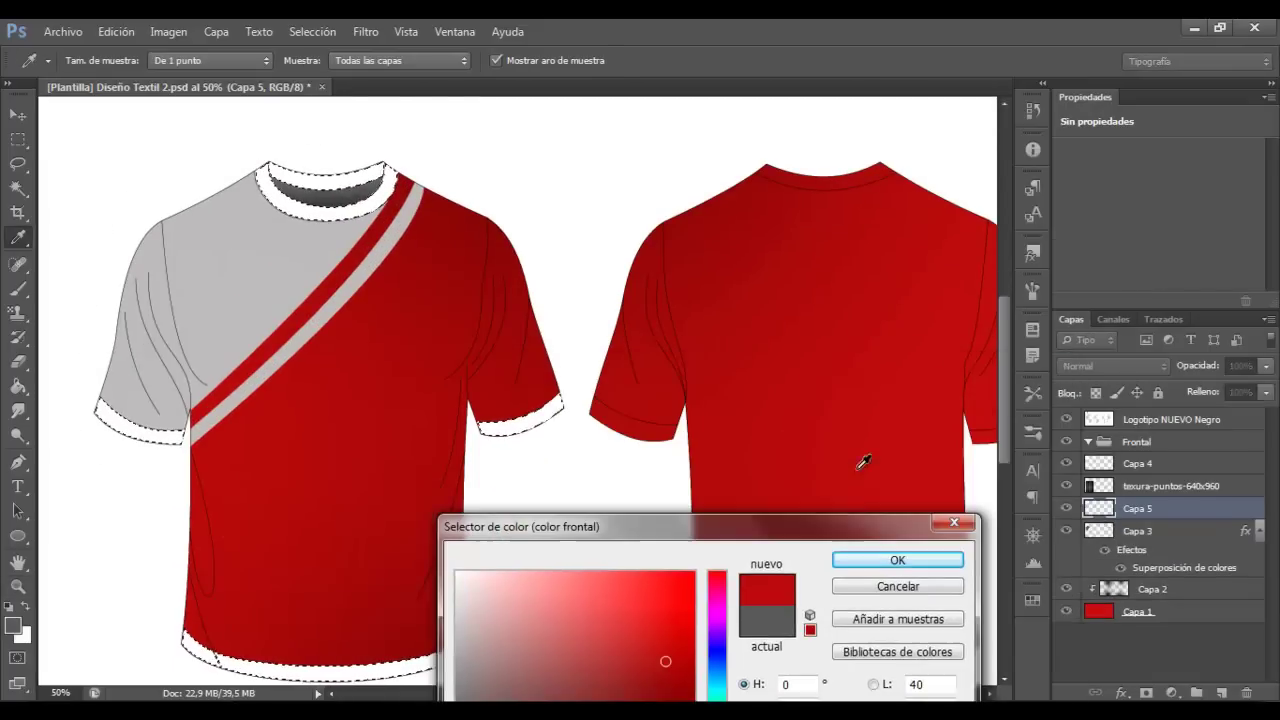
pyautogui.click(116, 31)
pyautogui.click(200, 297)
pyautogui.press('Return')
pyautogui.hotkey('ctrl', 'd')
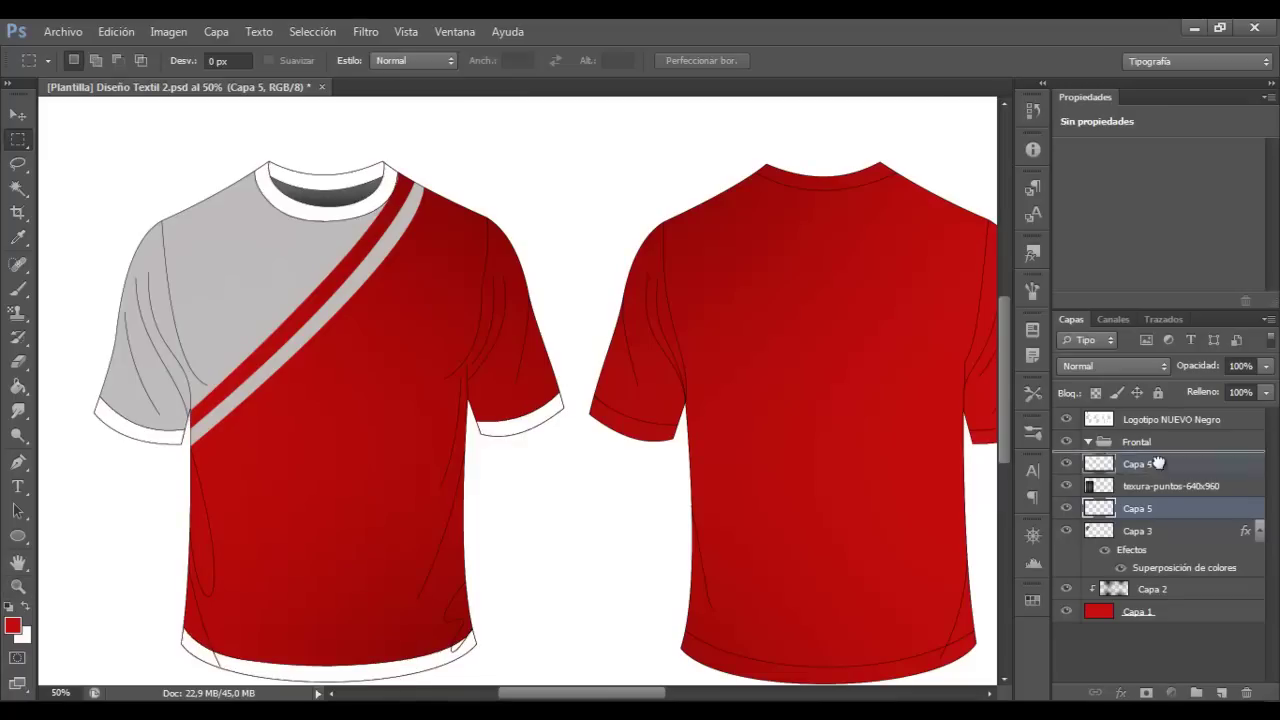
pyautogui.moveTo(1137, 508); pyautogui.dragTo(1137, 460)
# Erase the inner red lines on the cuffs and review the whole sheet
pyautogui.click(103, 457)
pyautogui.moveTo(430, 512); pyautogui.dragTo(224, 455)
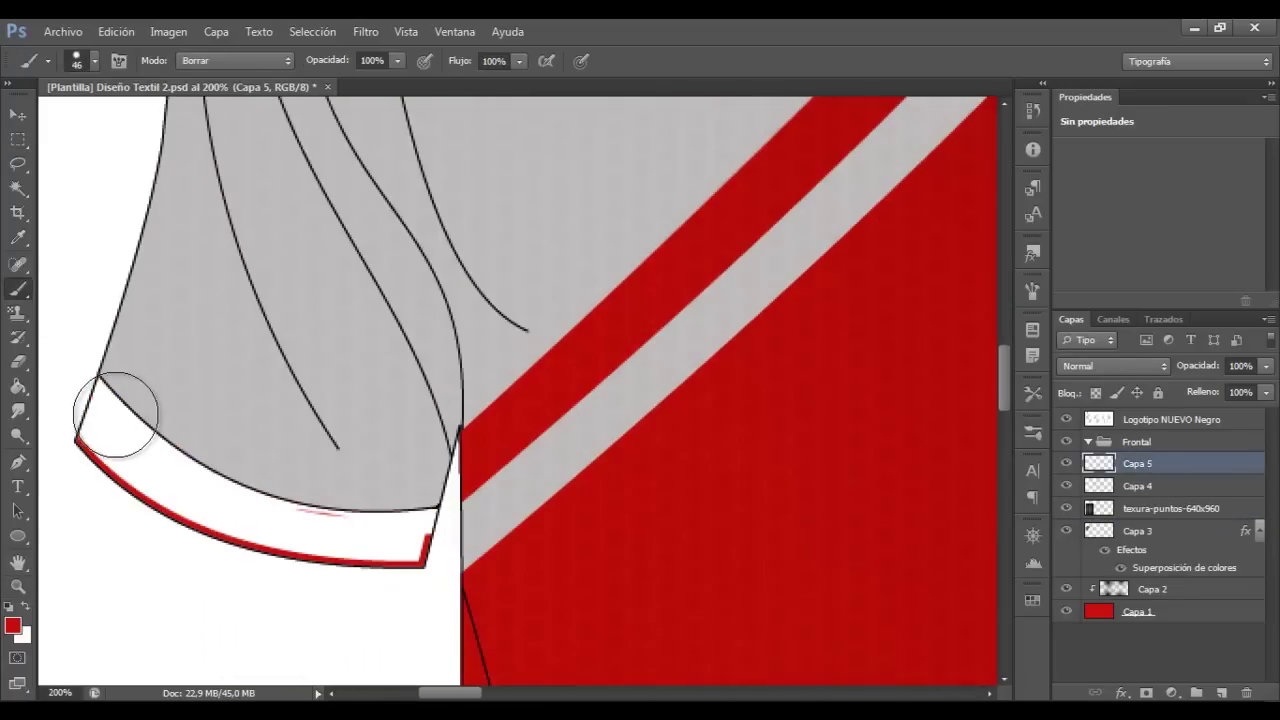
pyautogui.hscroll(10, 349, 496)
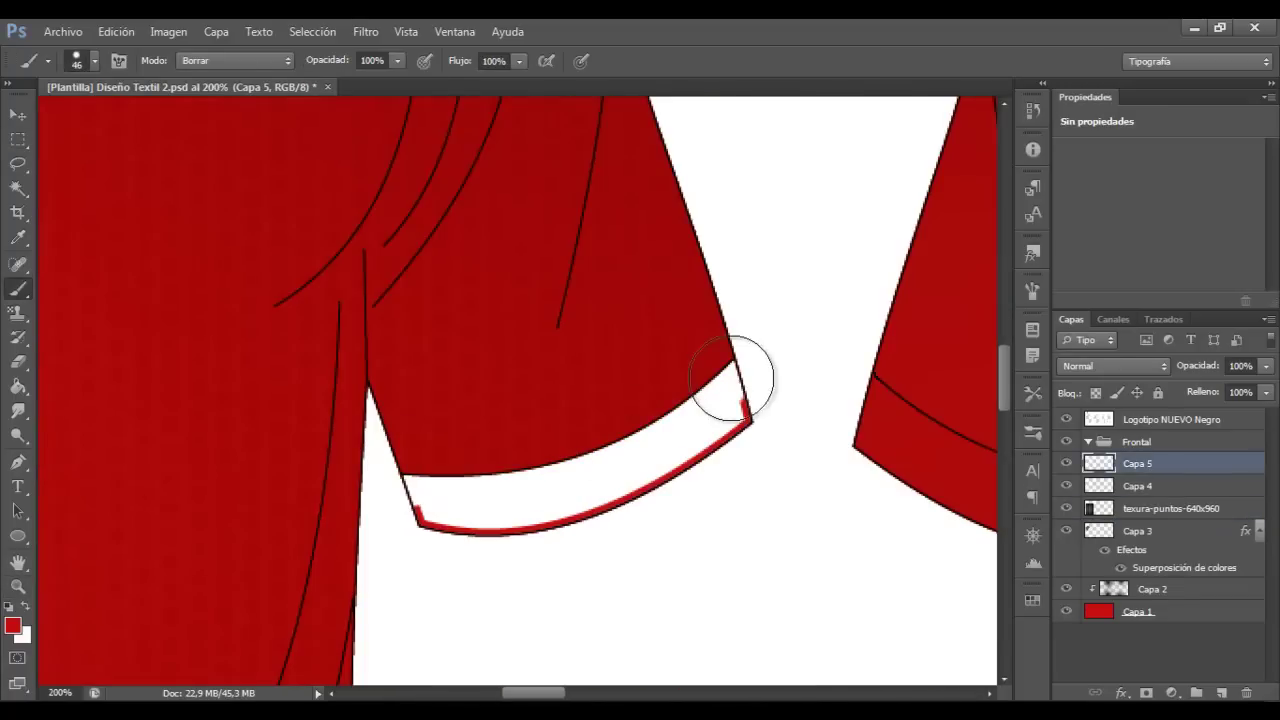
pyautogui.scroll(-10, 692, 518)
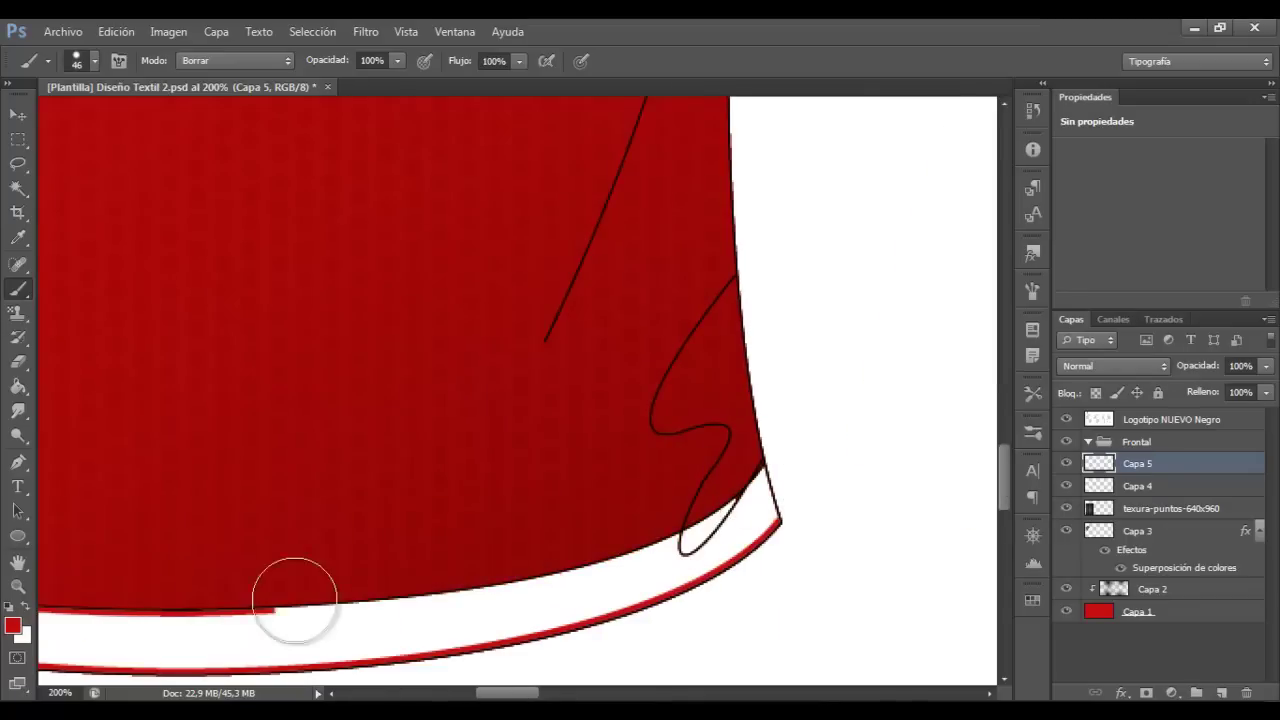
pyautogui.hscroll(-10, 295, 600)
pyautogui.scroll(10, 462, 572)
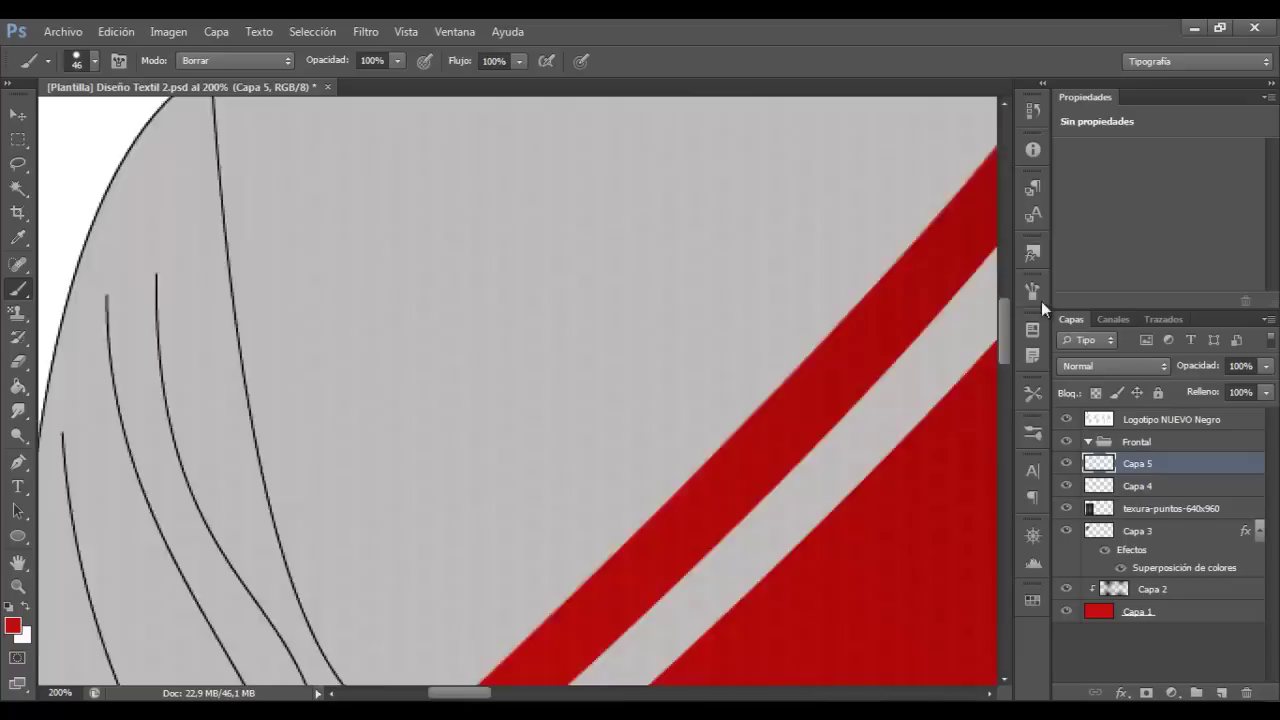
pyautogui.scroll(10, 748, 470)
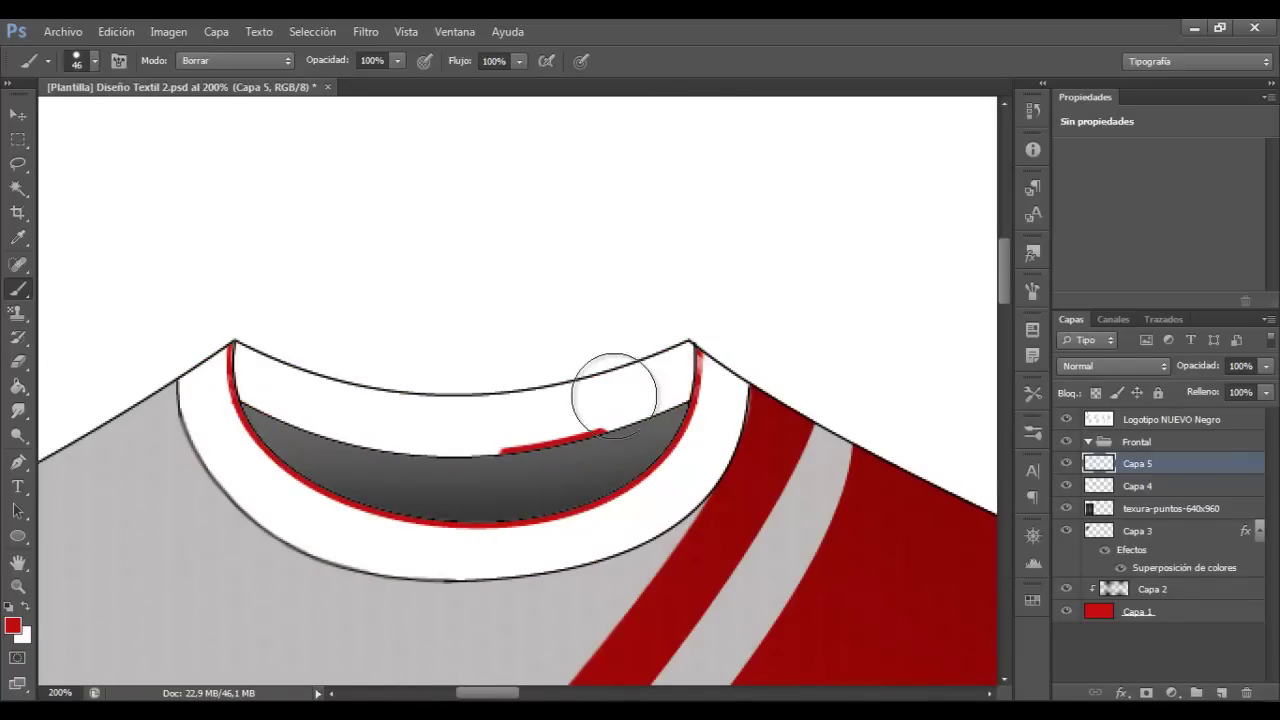
pyautogui.press('z')
pyautogui.scroll(-3, 500, 400)
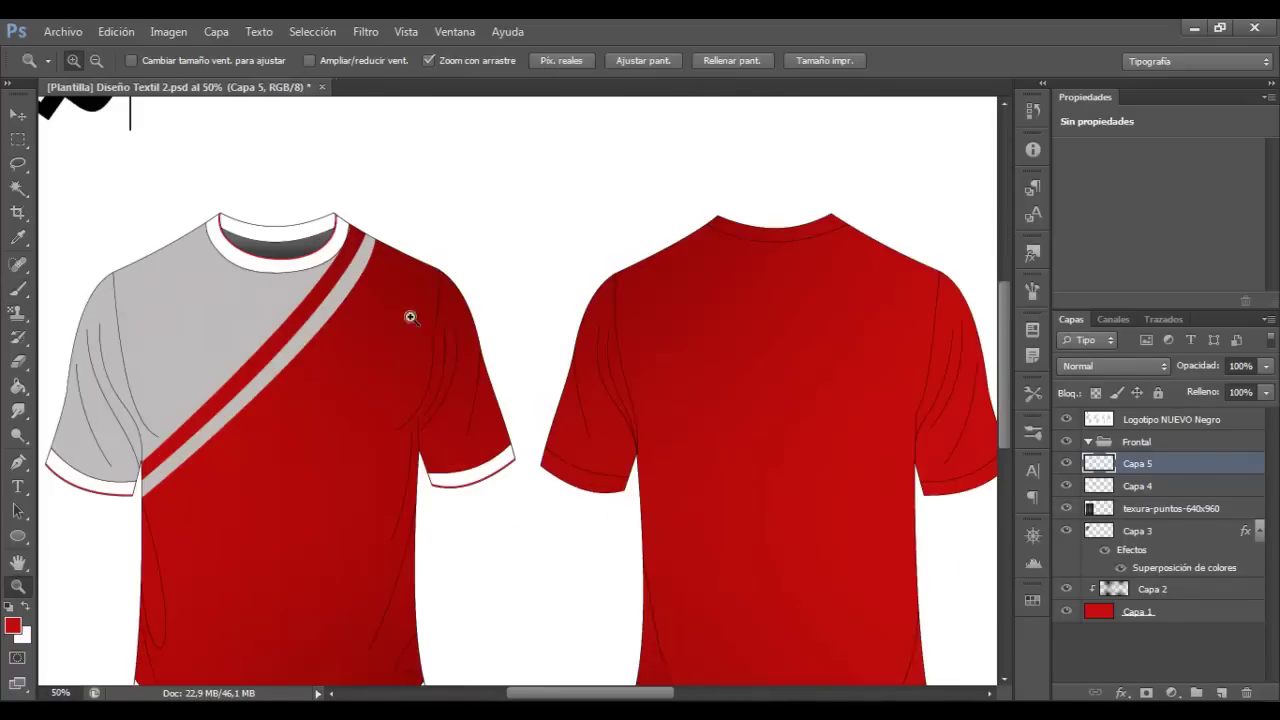
pyautogui.scroll(2, 500, 400)
pyautogui.scroll(-3, 700, 500)
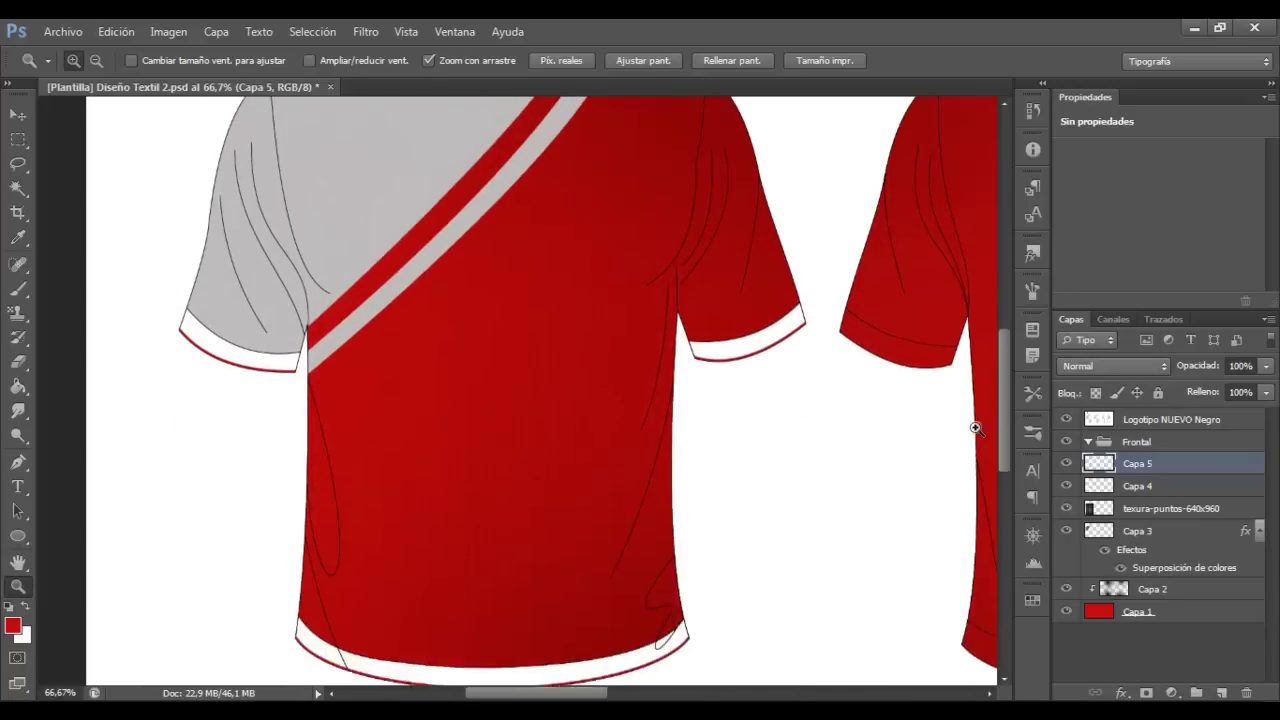
# Open Capa 3's Color Overlay colour picker for the grey panel
pyautogui.keyDown('ctrl'); pyautogui.click(776, 454); pyautogui.keyUp('ctrl')
pyautogui.doubleClick(1184, 567)
pyautogui.click(929, 263)
# Set Capa 3's overlay to white and Capa 4's collar and cuffs overlay to near-black
pyautogui.click(903, 560)
pyautogui.click(1077, 243)
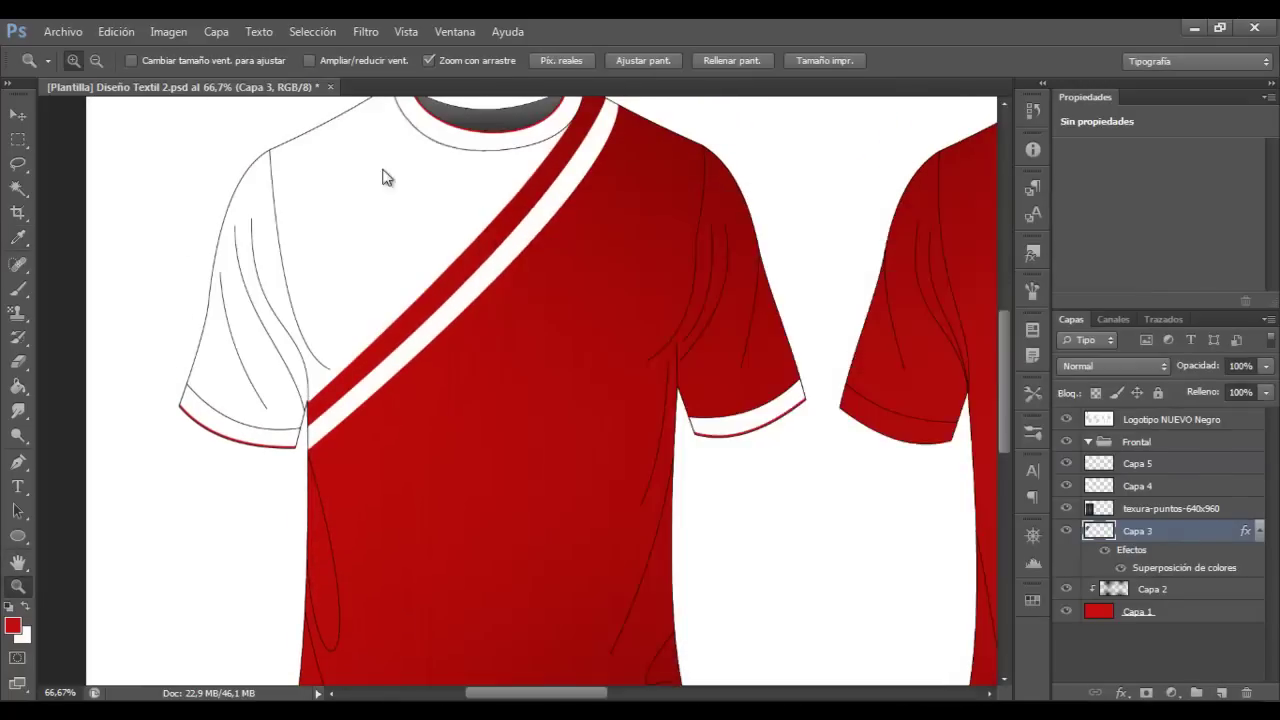
pyautogui.scroll(-3, 195, 300)
pyautogui.click(488, 628)
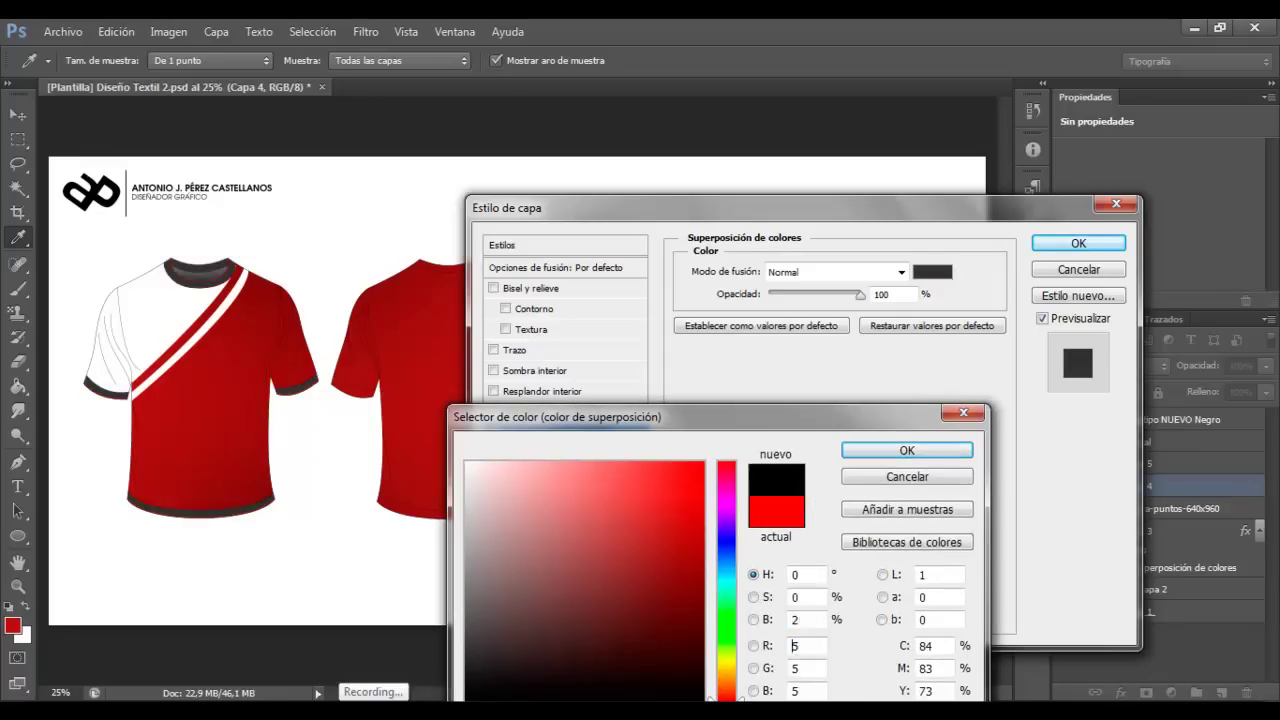
pyautogui.click(920, 397)
pyautogui.click(1078, 243)
# At 50% zoom, marquee a thin bar on new Capa 6 across the white chest
pyautogui.press('z')
pyautogui.click(78, 307)
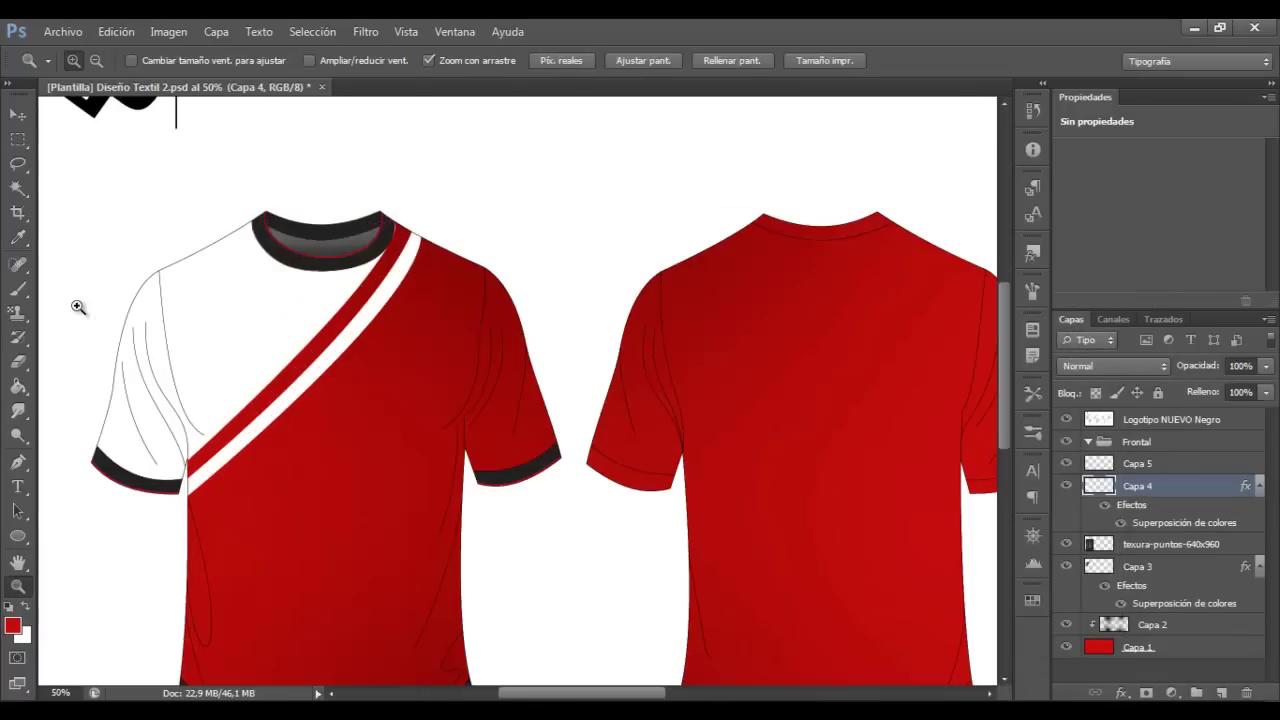
pyautogui.press('m')
pyautogui.click(1222, 692)
pyautogui.moveTo(477, 150)
pyautogui.mouseDown()
pyautogui.moveTo(666, 157)
pyautogui.moveTo(627, 157)
pyautogui.moveTo(196, 310)
pyautogui.mouseUp()
pyautogui.press('g')
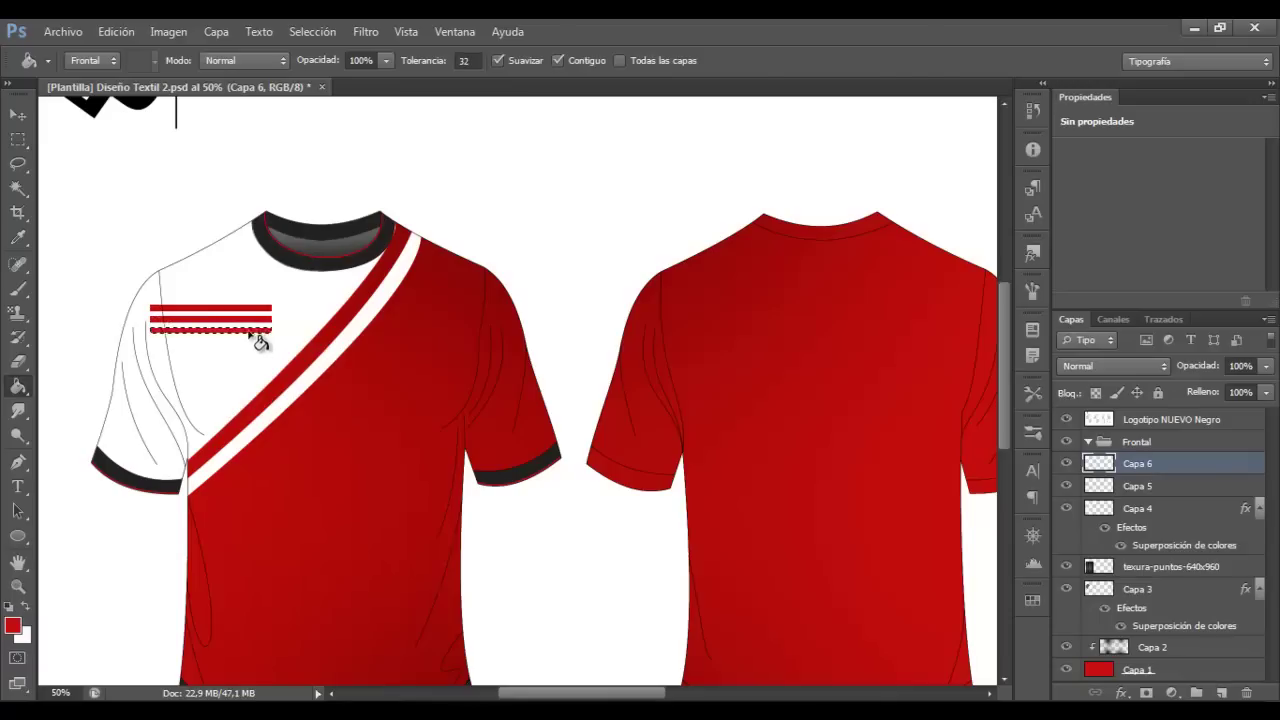
# Rotate the red bars onto the left shoulder seam and a duplicate down the left sleeve
pyautogui.hotkey('ctrl', 't')
pyautogui.moveTo(557, 185); pyautogui.dragTo(366, 151)
pyautogui.moveTo(237, 341); pyautogui.dragTo(212, 276)
pyautogui.press('Return')
pyautogui.hotkey('ctrl', 'j')
pyautogui.hotkey('ctrl', 't')
pyautogui.moveTo(130, 350)
pyautogui.mouseDown()
pyautogui.moveTo(137, 418)
pyautogui.moveTo(122, 406)
pyautogui.mouseUp()
pyautogui.moveTo(147, 485); pyautogui.dragTo(152, 482)
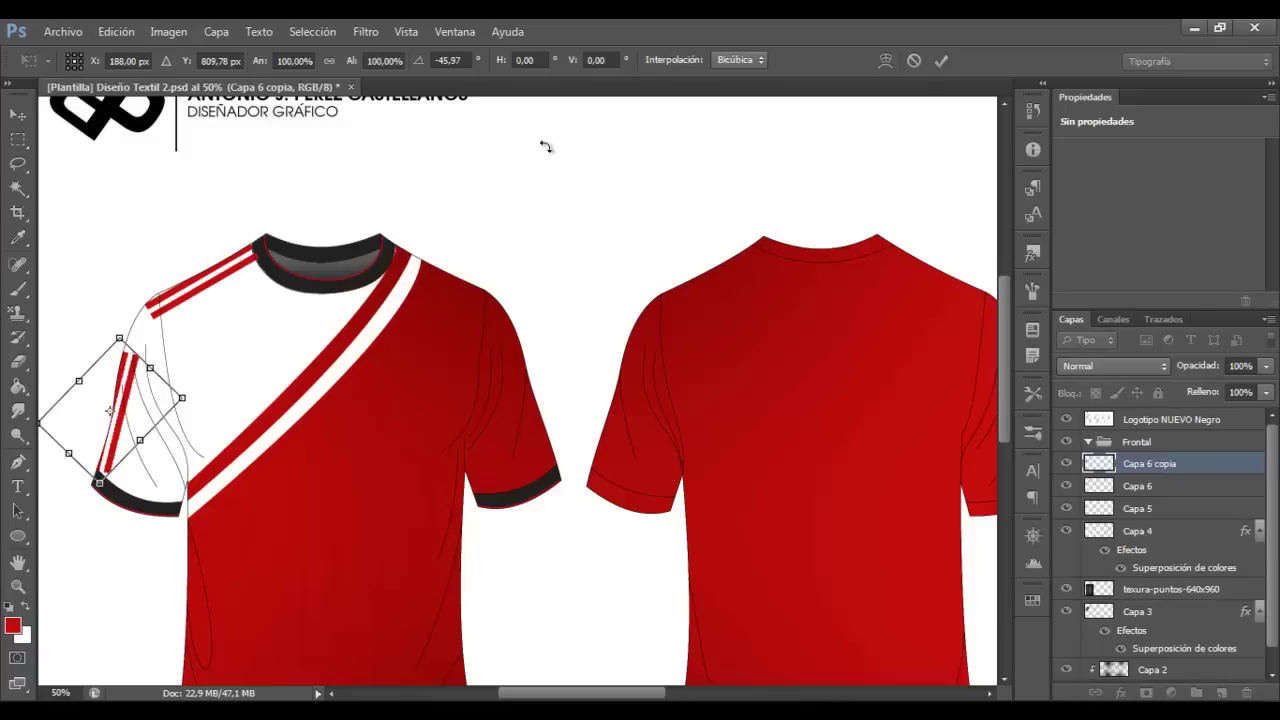
pyautogui.press('Return')
# Place another copy of the bars on the red chest and reselect the sleeve bars layer
pyautogui.hotkey('ctrl', 'j')
pyautogui.hotkey('ctrl', 't')
pyautogui.moveTo(120, 410); pyautogui.dragTo(420, 420)
pyautogui.press('Return')
pyautogui.press('z')
pyautogui.click(72, 420)
pyautogui.click(1150, 486)
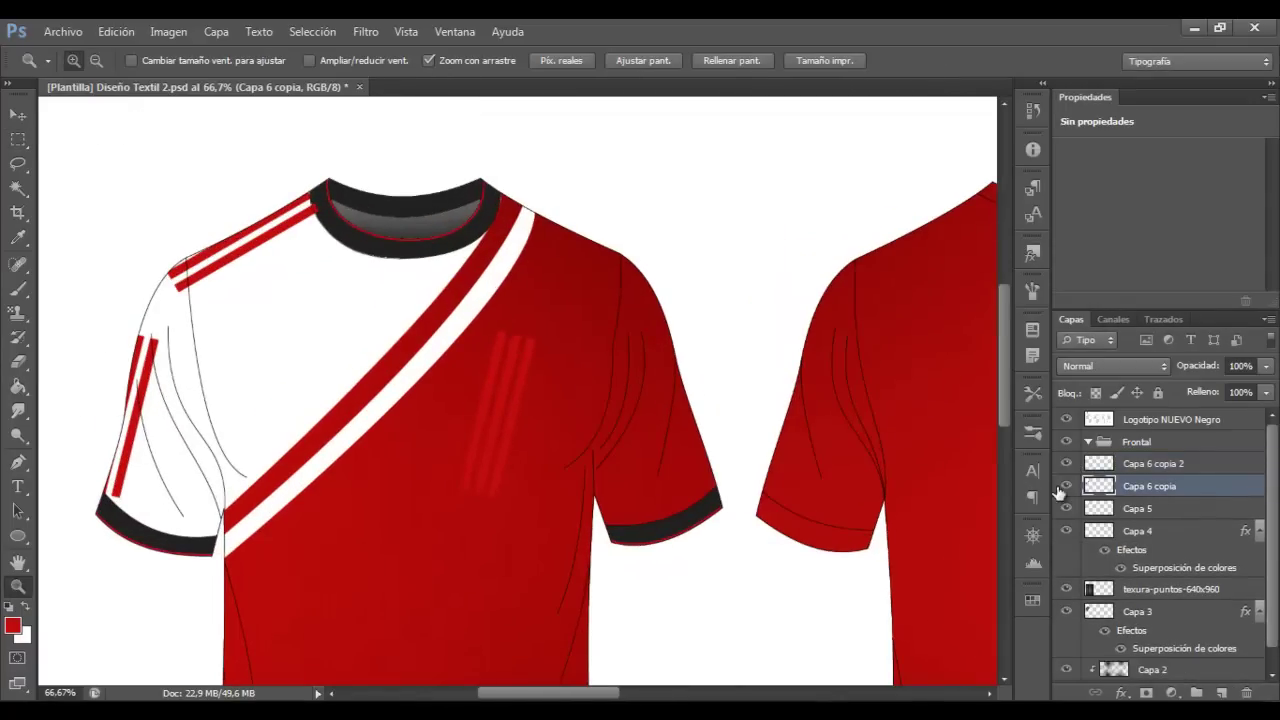
pyautogui.hotkey('ctrl', 't')
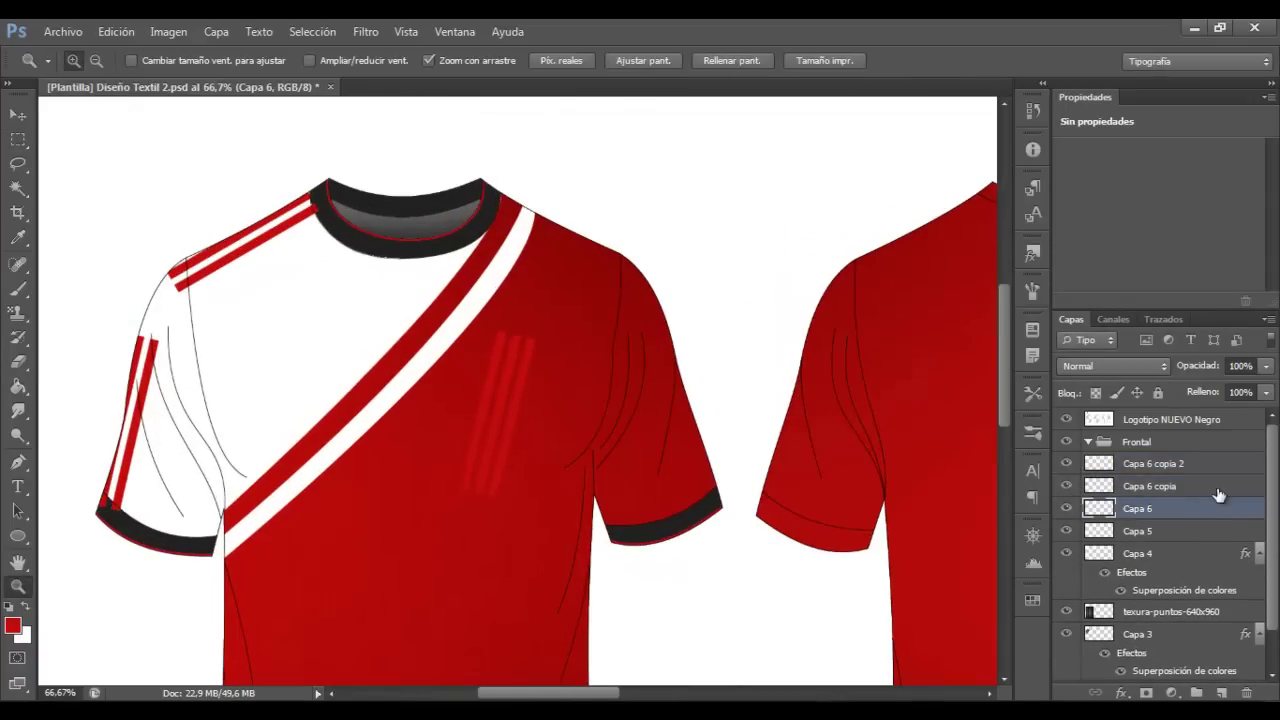
# Erase the upper-arm stripes with a Borrar brush at size 158, then 123
pyautogui.click(93, 60)
pyautogui.write('158')
pyautogui.press('Return')
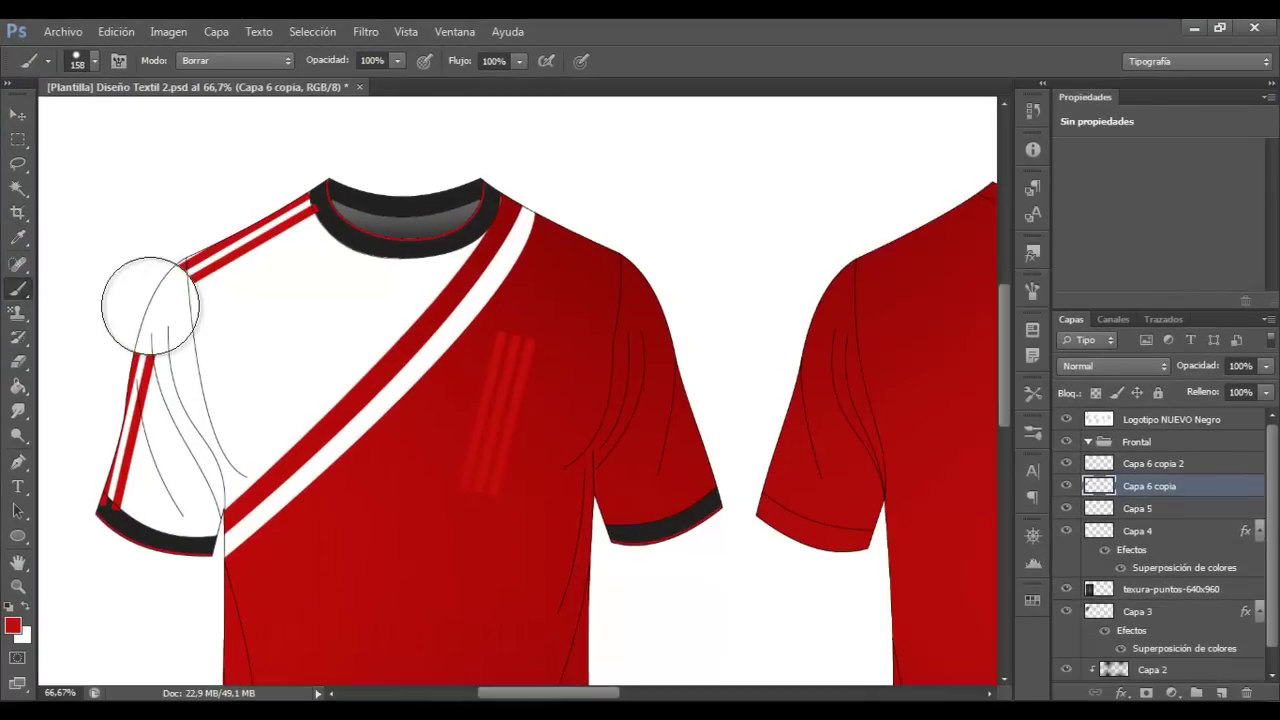
pyautogui.click(93, 60)
pyautogui.write('123')
pyautogui.press('Return')
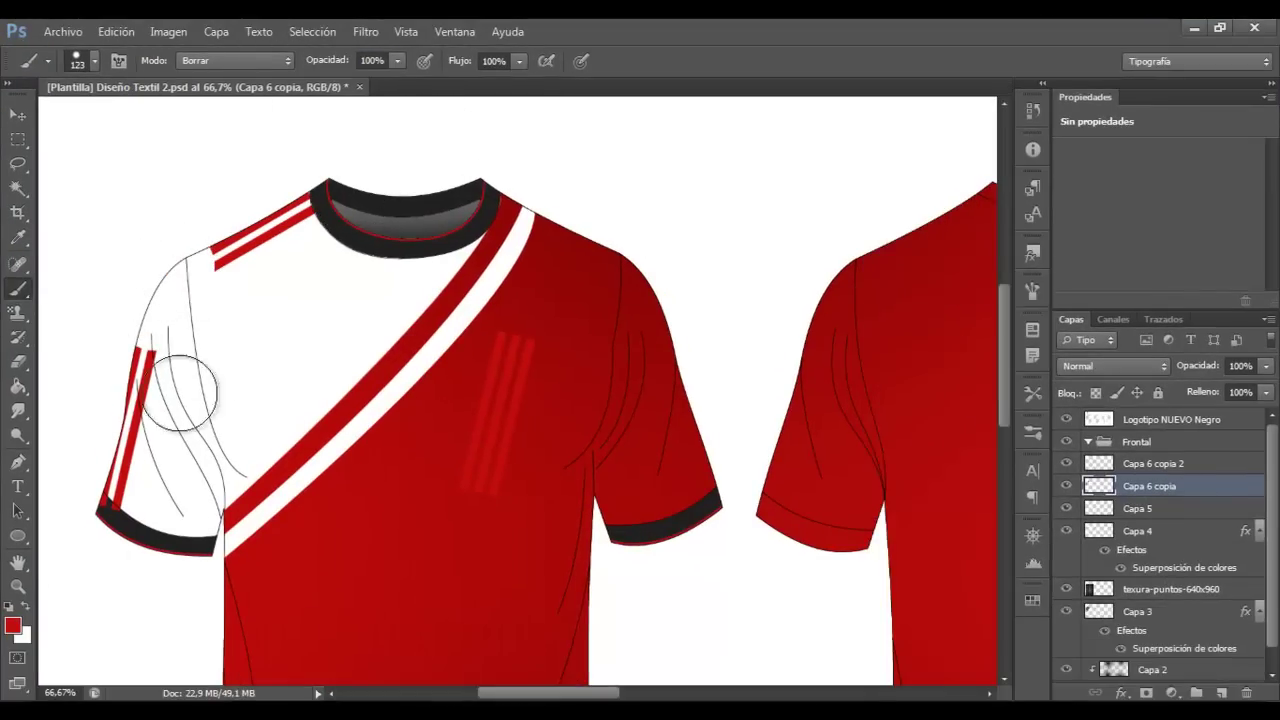
pyautogui.press('z')
pyautogui.click(276, 400)
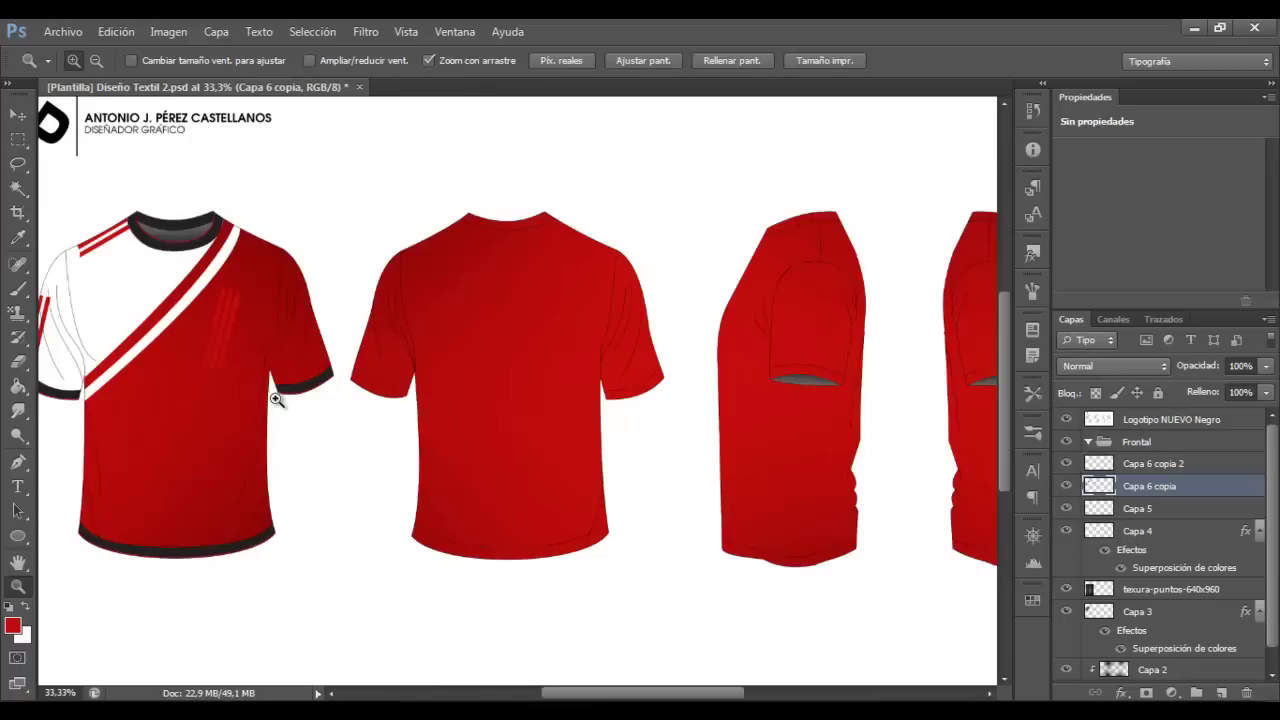
# Scale and position the nkn crest inside a white circular badge on the upper chest
pyautogui.click(125, 360)
pyautogui.hotkey('ctrl', 'j')
pyautogui.hotkey('ctrl', 't')
pyautogui.moveTo(314, 302); pyautogui.dragTo(630, 314)
pyautogui.press('Return')
pyautogui.doubleClick(1166, 486)
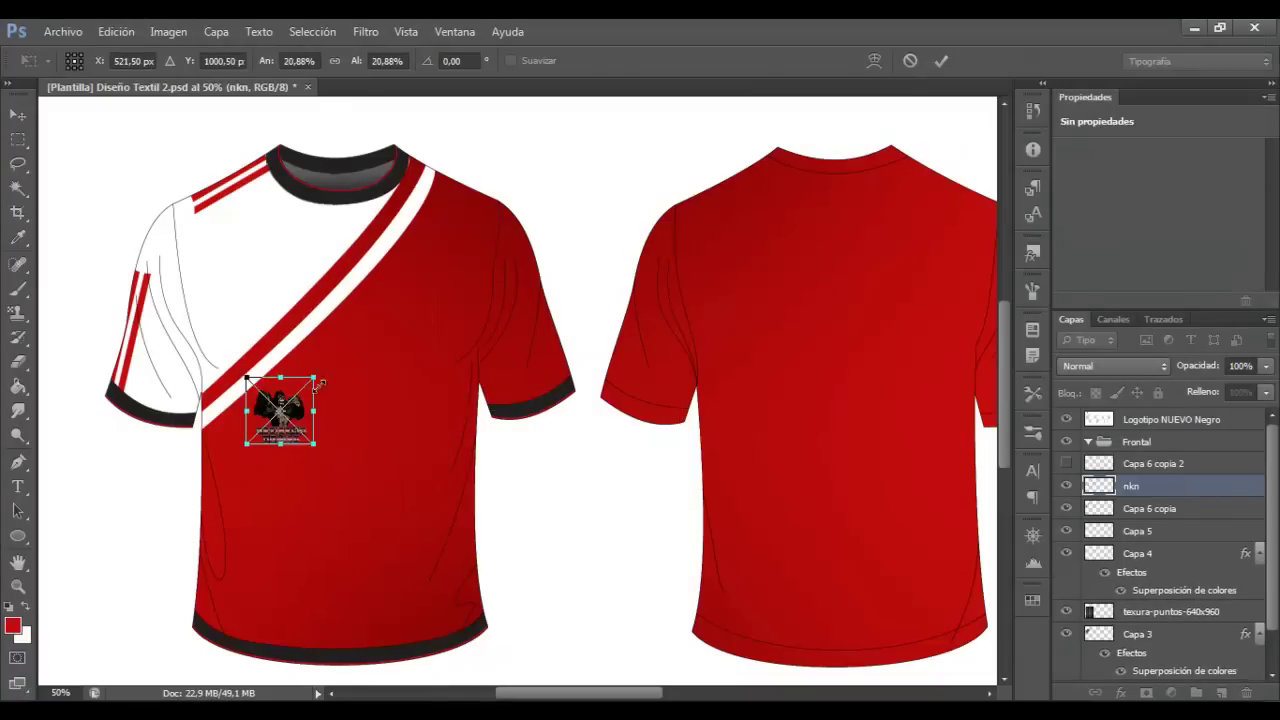
pyautogui.click(94, 61)
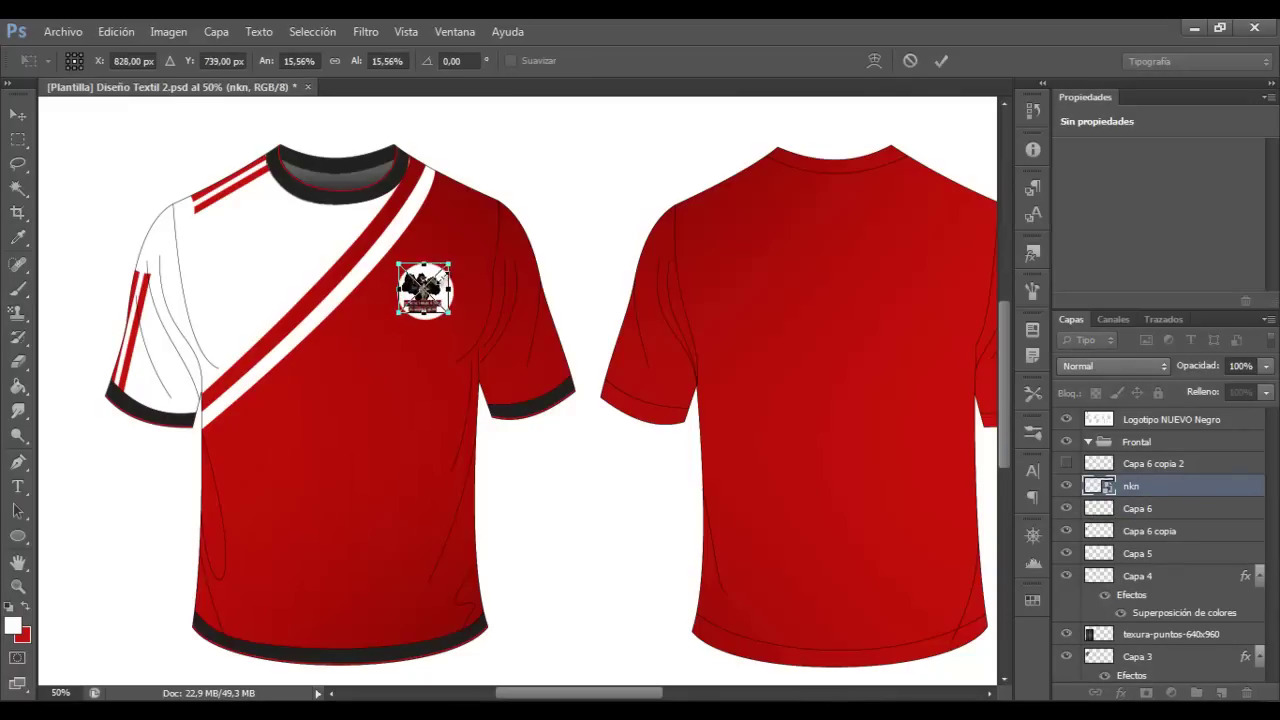
pyautogui.press('Return')
pyautogui.press('z')
pyautogui.hotkey('ctrl', '-')
pyautogui.click(302, 479)
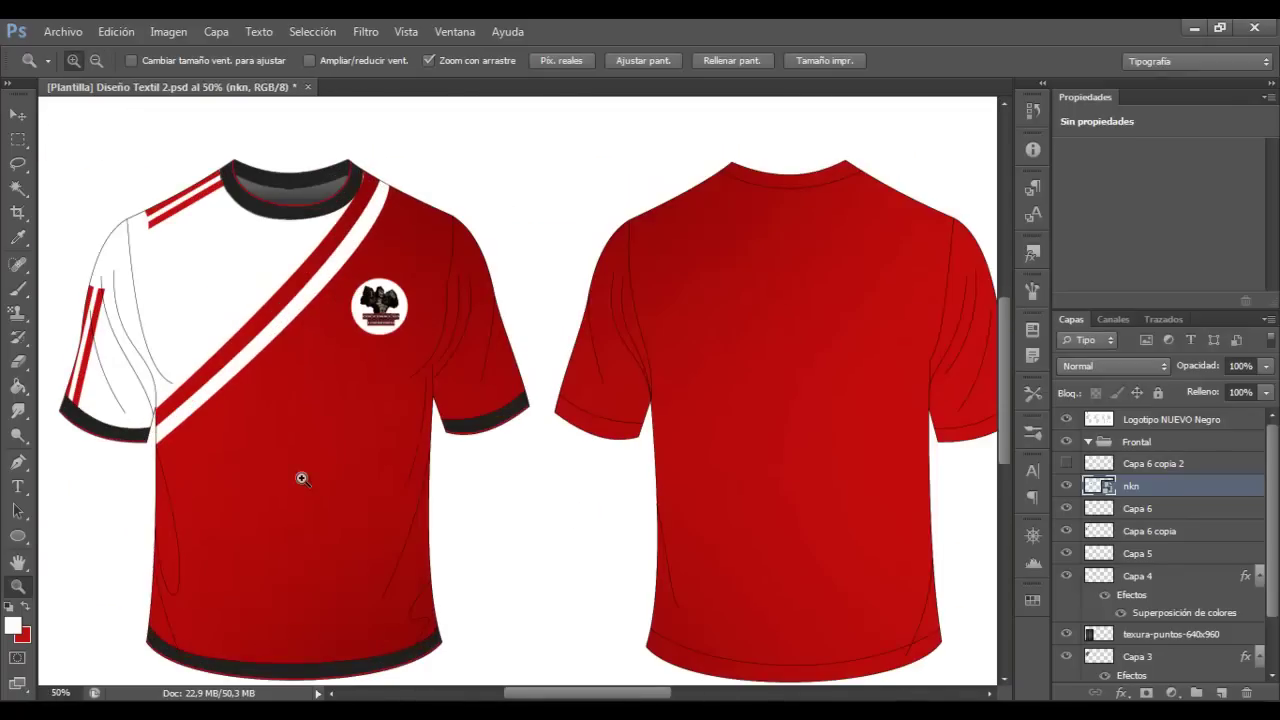
# Fill a white curved band from the crest to the hem on new Capa 7
pyautogui.press('p')
pyautogui.moveTo(436, 625); pyautogui.dragTo(507, 680)
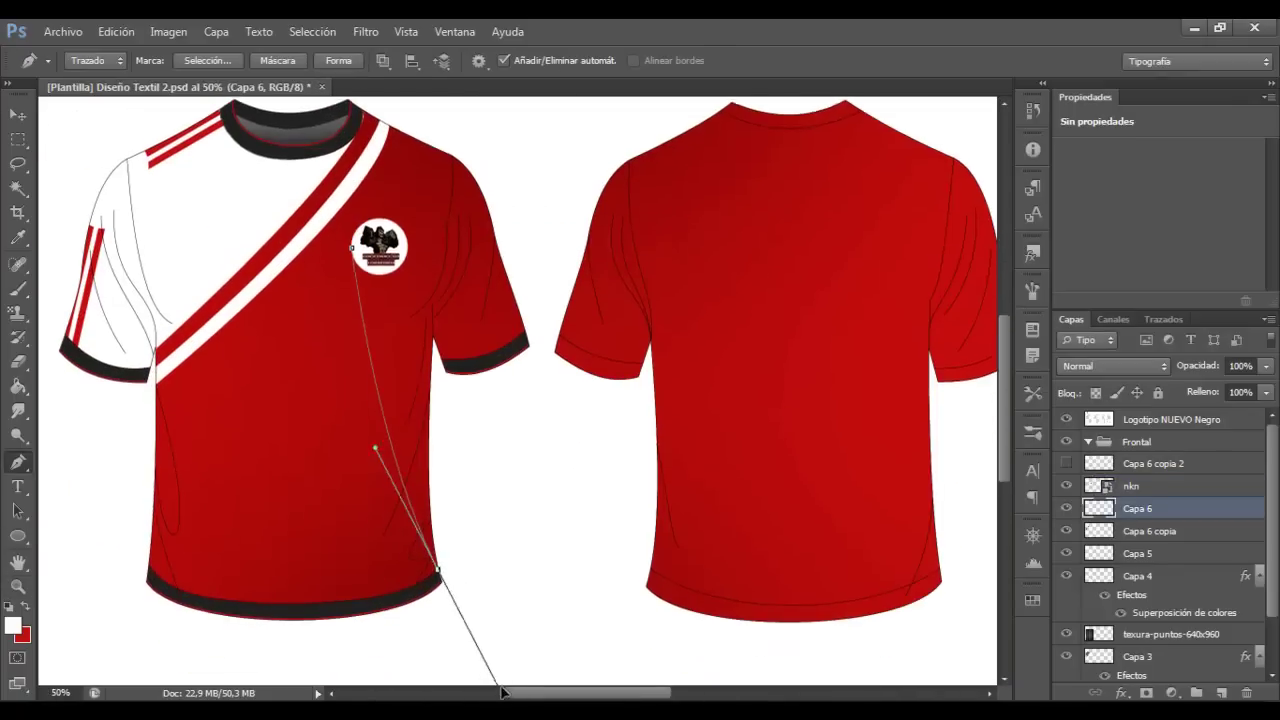
pyautogui.click(207, 60)
pyautogui.press('Return')
pyautogui.press('g')
pyautogui.click(371, 309)
pyautogui.press('z')
pyautogui.click(431, 201)
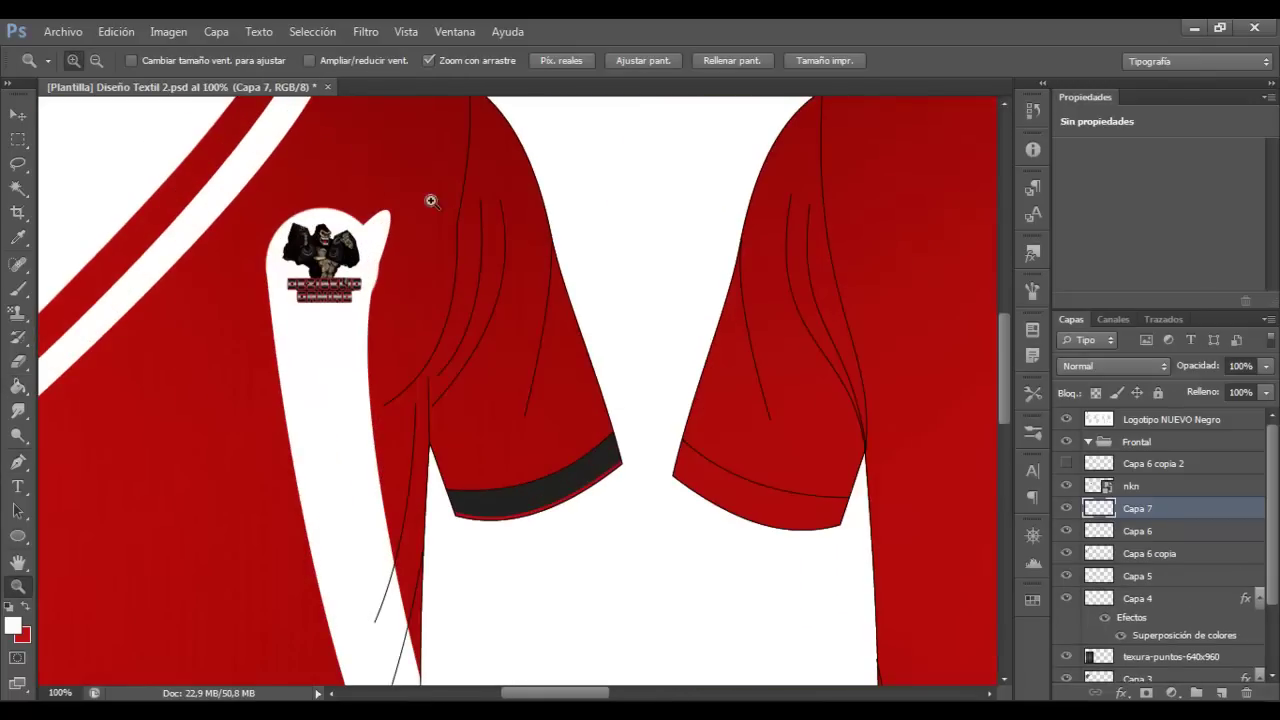
pyautogui.hotkey('ctrl', 'd')
# Bring the Dzibelio gorilla artwork over the shirt front
pyautogui.press('p')
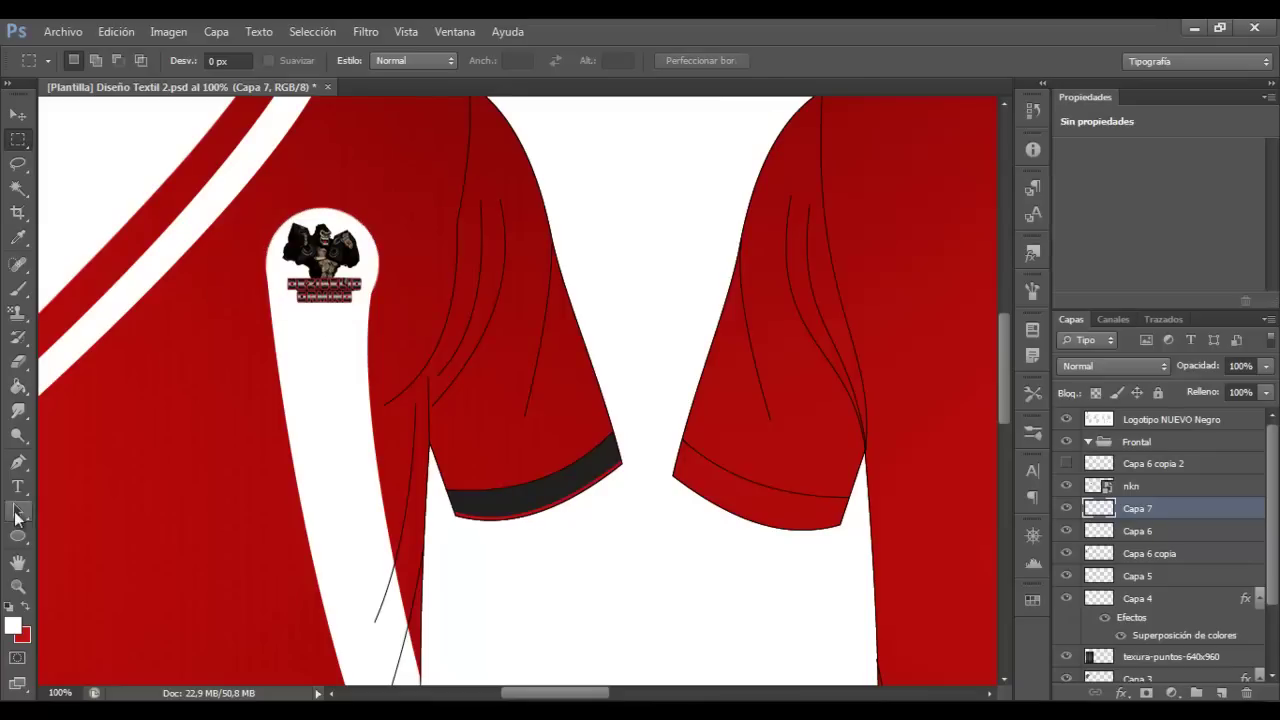
pyautogui.keyDown('alt'); pyautogui.scroll(3, 425, 372); pyautogui.keyUp('alt')
pyautogui.press('w')
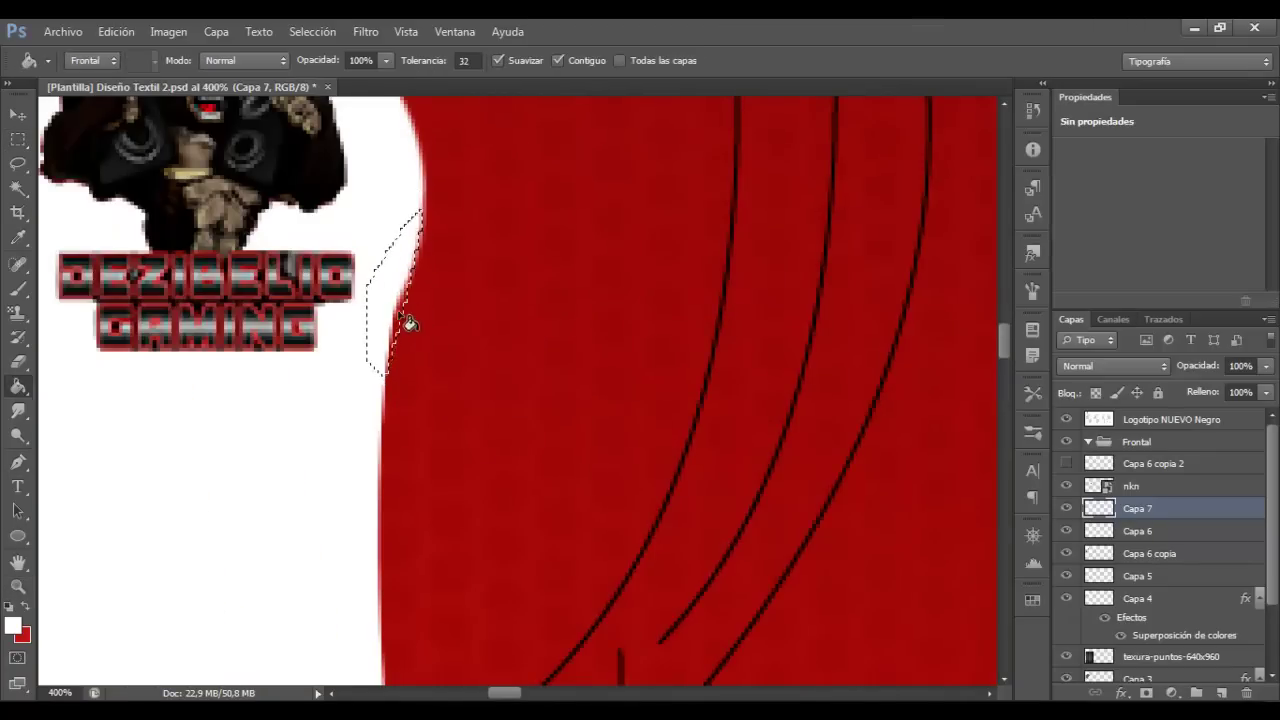
pyautogui.press('z')
pyautogui.keyDown('alt'); pyautogui.scroll(-5, 197, 293); pyautogui.keyUp('alt')
pyautogui.keyDown('alt'); pyautogui.scroll(-1, 214, 305); pyautogui.keyUp('alt')
pyautogui.keyDown('alt'); pyautogui.scroll(-2, 214, 305); pyautogui.keyUp('alt')
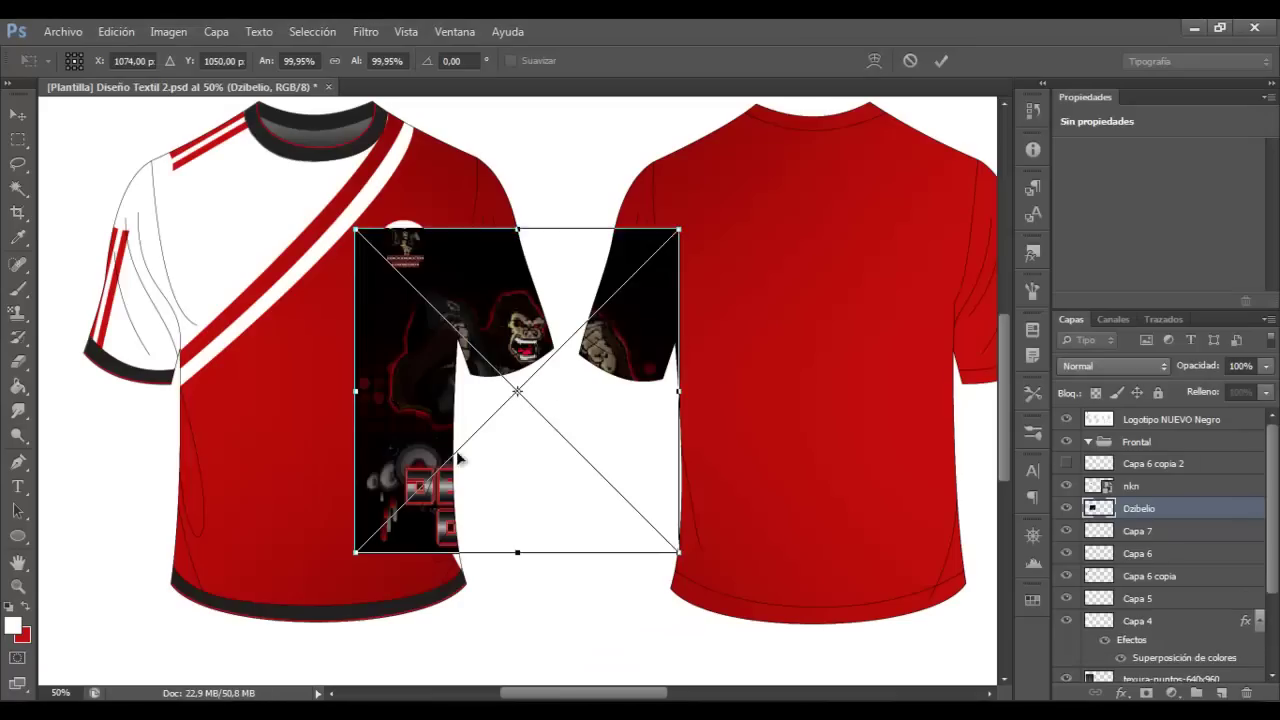
# Clip the Dzibelio artwork to the shirt in Luz suave at 37% opacity
pyautogui.press('Return')
pyautogui.moveTo(1140, 508); pyautogui.dragTo(1140, 640)
pyautogui.click(1112, 366)
pyautogui.click(1110, 300)
pyautogui.moveTo(1266, 366); pyautogui.dragTo(1205, 393)
pyautogui.press('b')
# Erase the artwork's edges with a 391 px Borrar brush
pyautogui.click(235, 60)
pyautogui.click(194, 118)
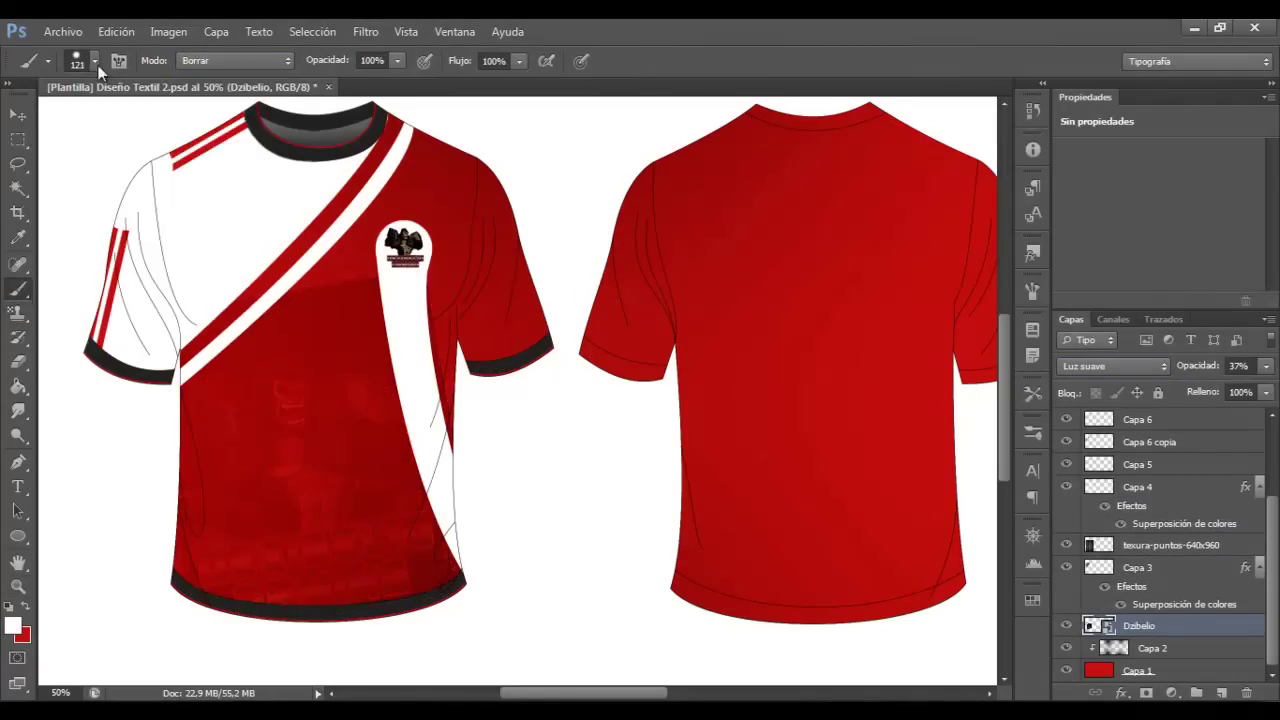
pyautogui.click(94, 60)
pyautogui.moveTo(117, 100); pyautogui.dragTo(140, 100)
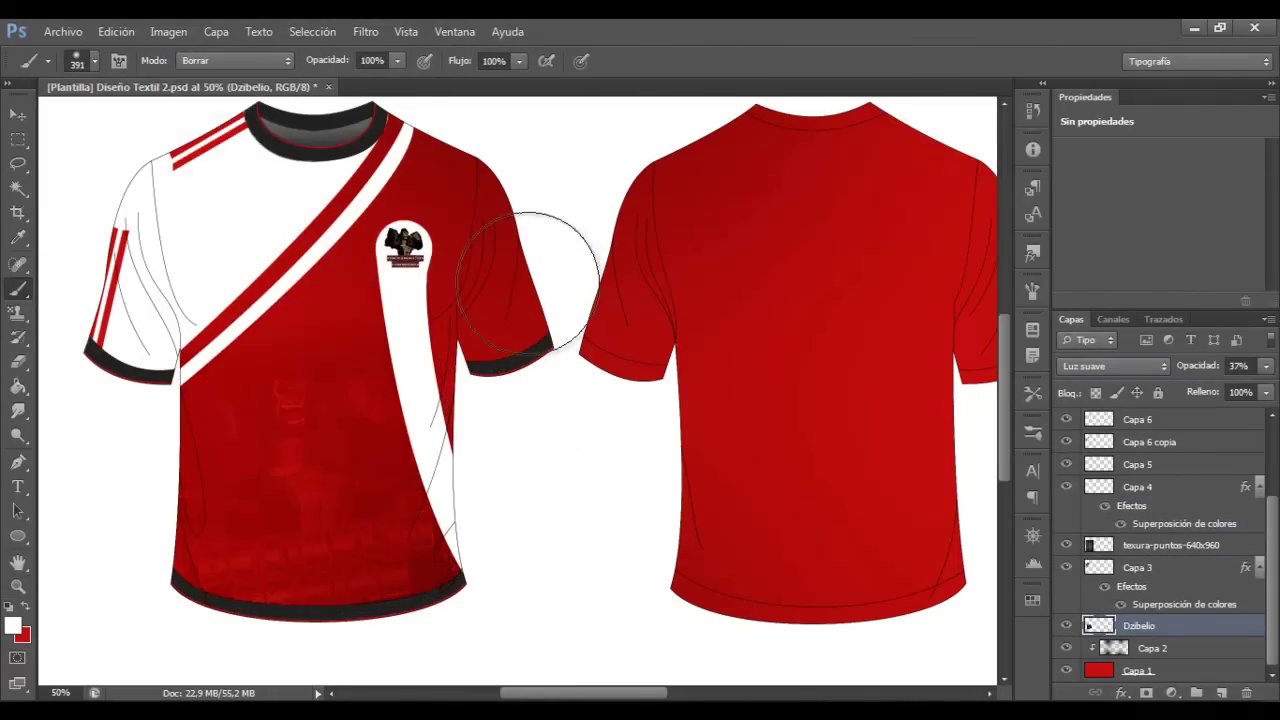
pyautogui.click(1265, 366)
pyautogui.scroll(3, 1160, 540)
# Open Capa 5's layer style, then reselect the logo and dot texture layers
pyautogui.click(1066, 540)
pyautogui.doubleClick(1195, 598)
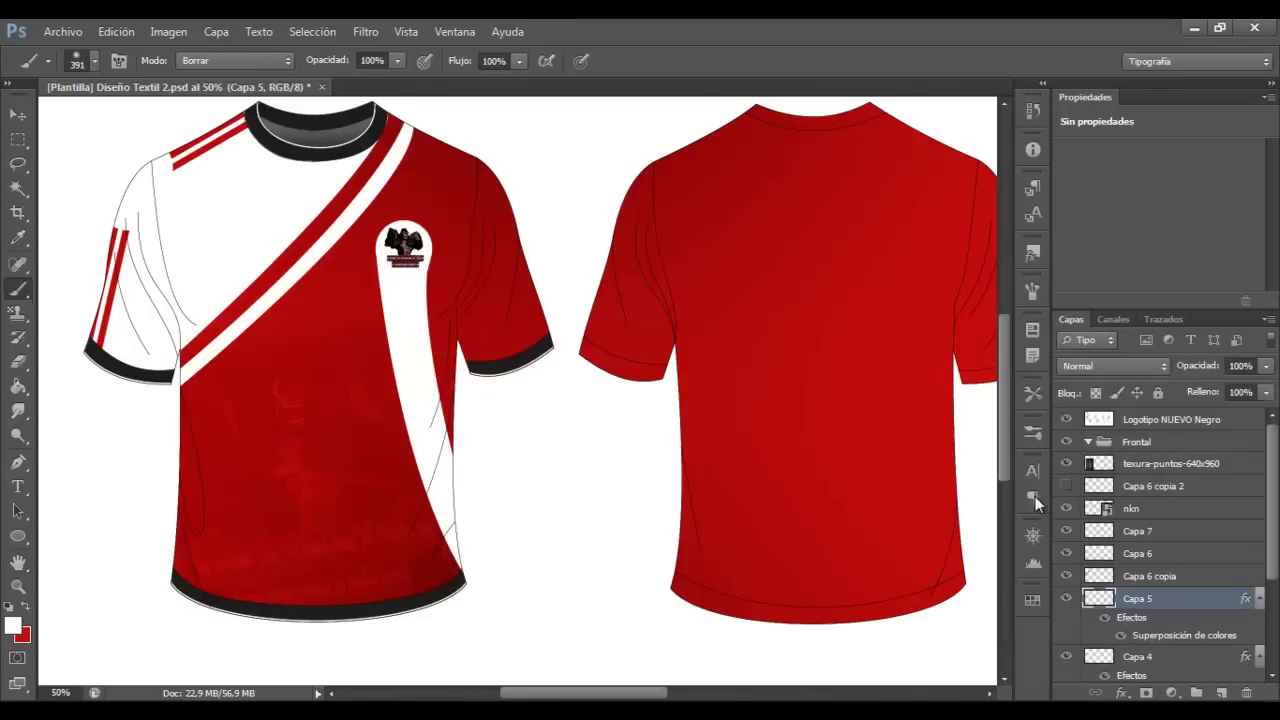
pyautogui.click(1170, 419)
pyautogui.press('w')
pyautogui.press('b')
pyautogui.hotkey('alt', '[')
pyautogui.hotkey('alt', '[')
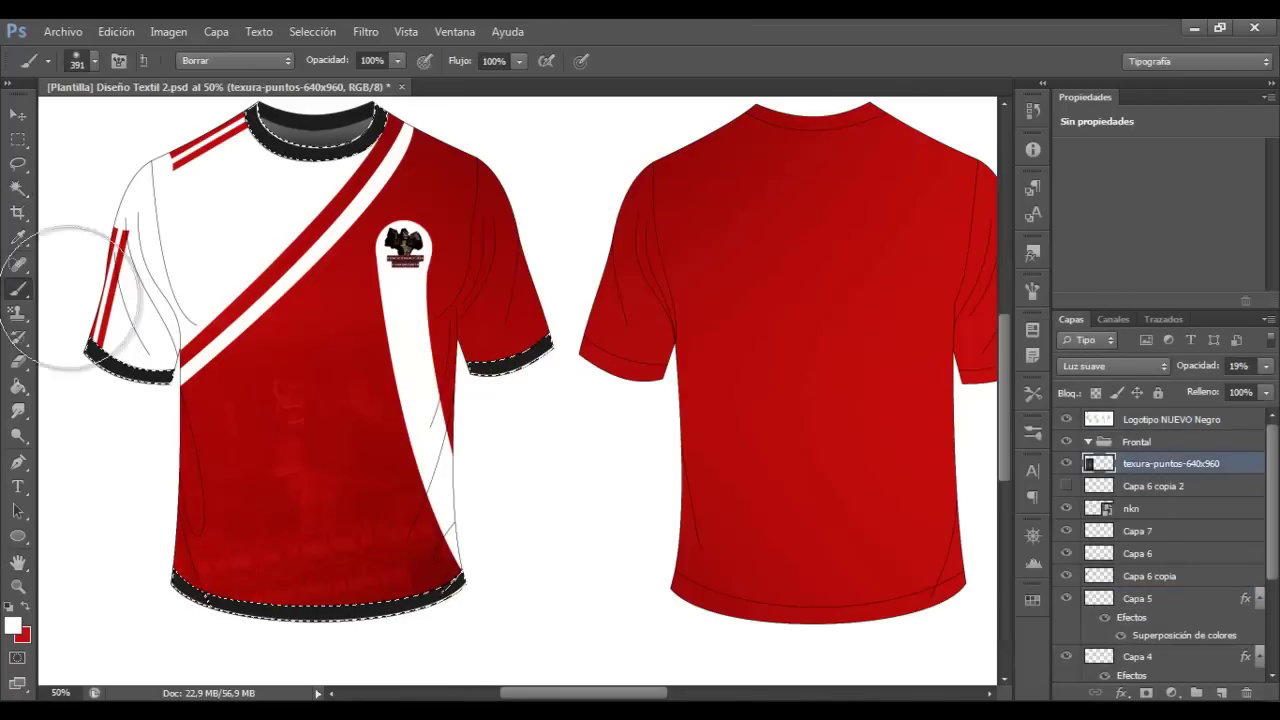
# Zoom in and draw a paragraph text box on the white chest
pyautogui.press('z')
pyautogui.click(178, 170)
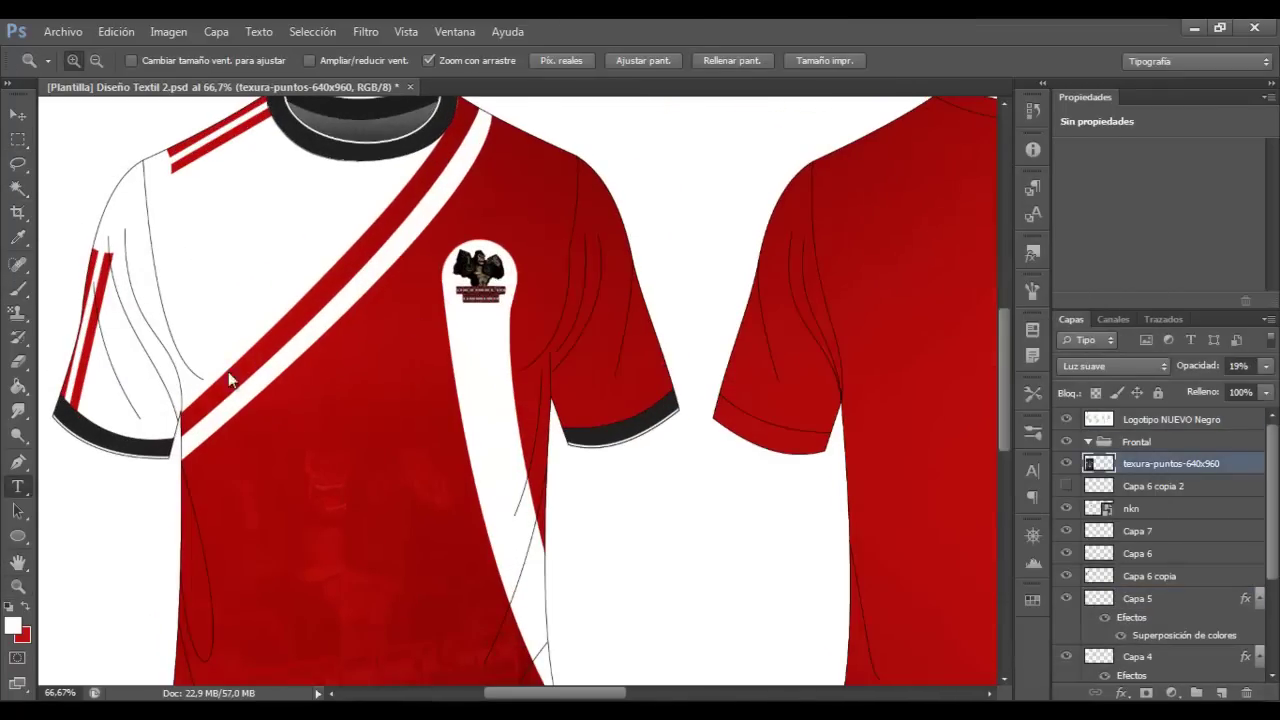
pyautogui.moveTo(212, 302); pyautogui.dragTo(554, 514)
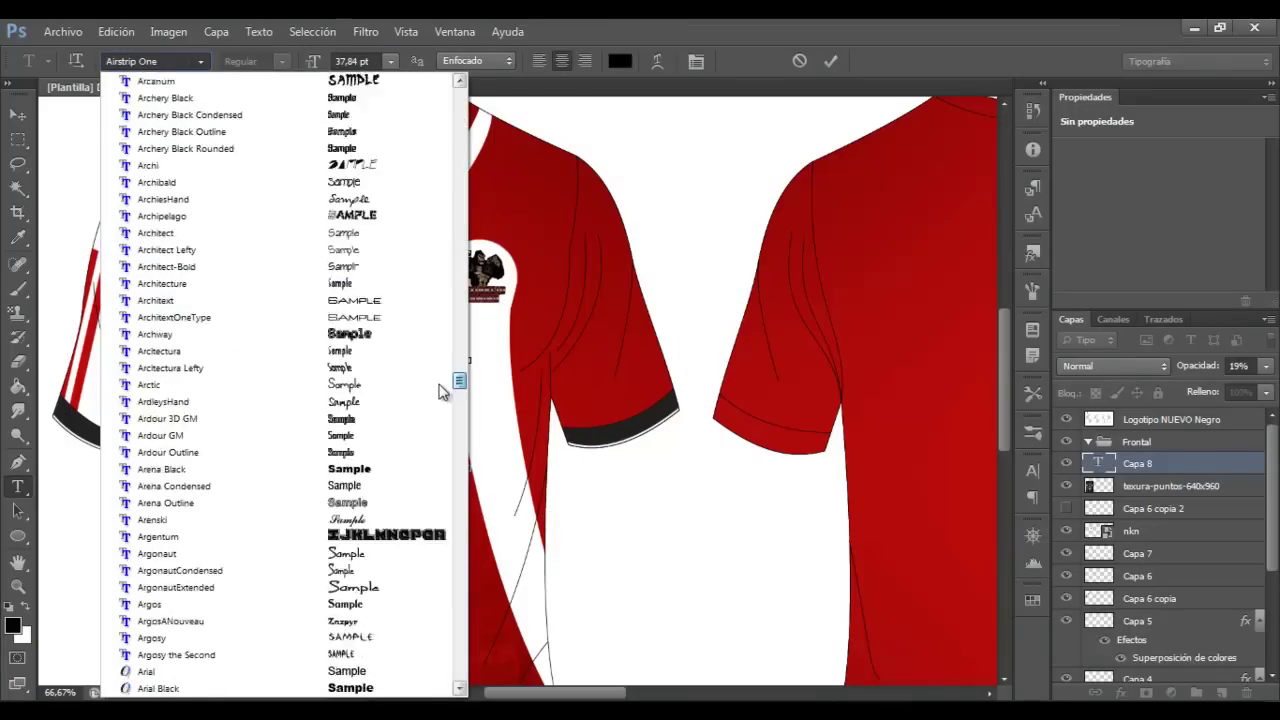
# Set the team-name text font to Autriche ALT with the Capa 1 layer selected
pyautogui.click(200, 61)
pyautogui.click(408, 346)
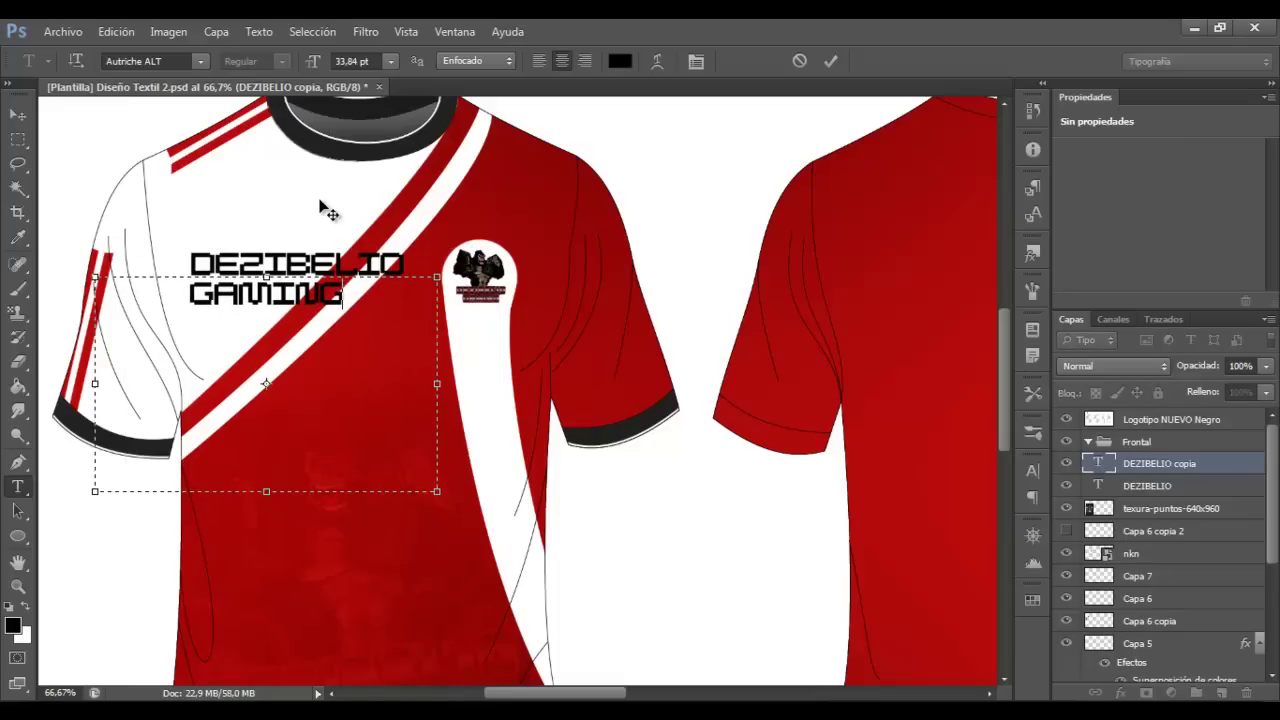
pyautogui.scroll(-4, 1110, 676)
pyautogui.click(1110, 670)
pyautogui.scroll(4, 1275, 582)
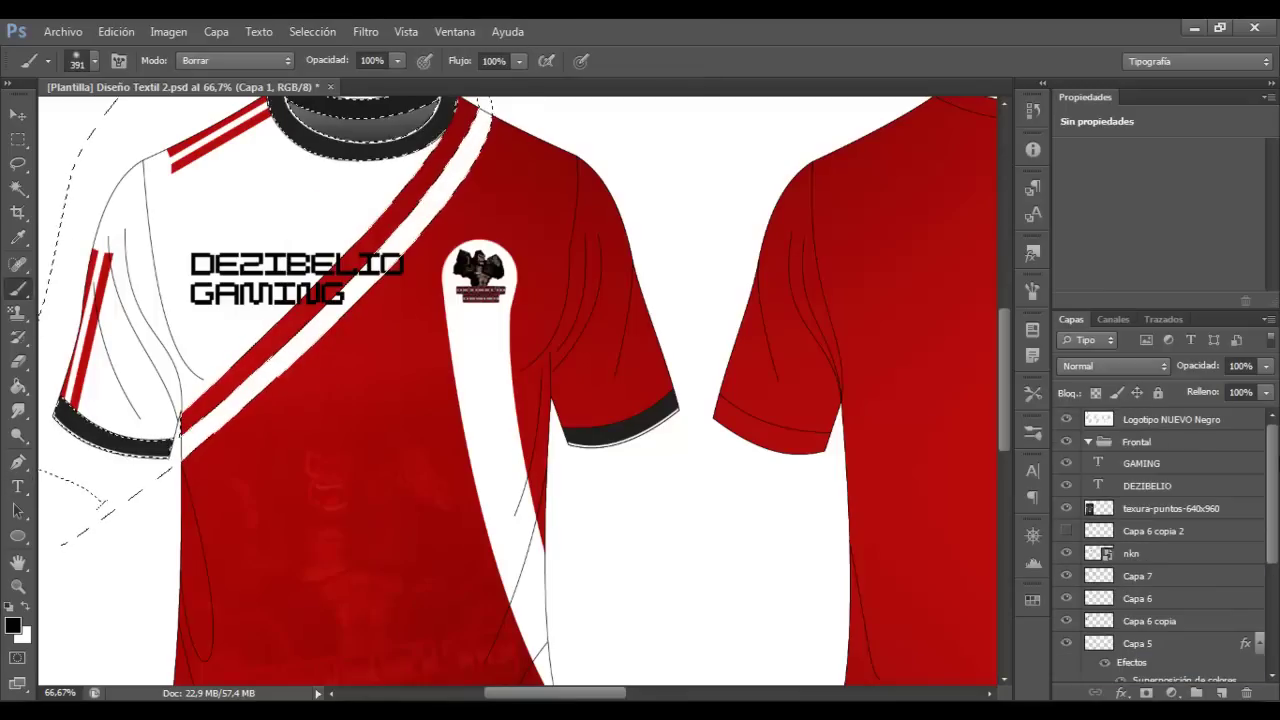
# Restore the GAMING text, select its layer and zoom in on the team name
pyautogui.hotkey('alt', '[')
pyautogui.press('4')
pyautogui.press('1')
pyautogui.hotkey('ctrl', 'd')
pyautogui.hotkey('alt', ']')
pyautogui.press('v')
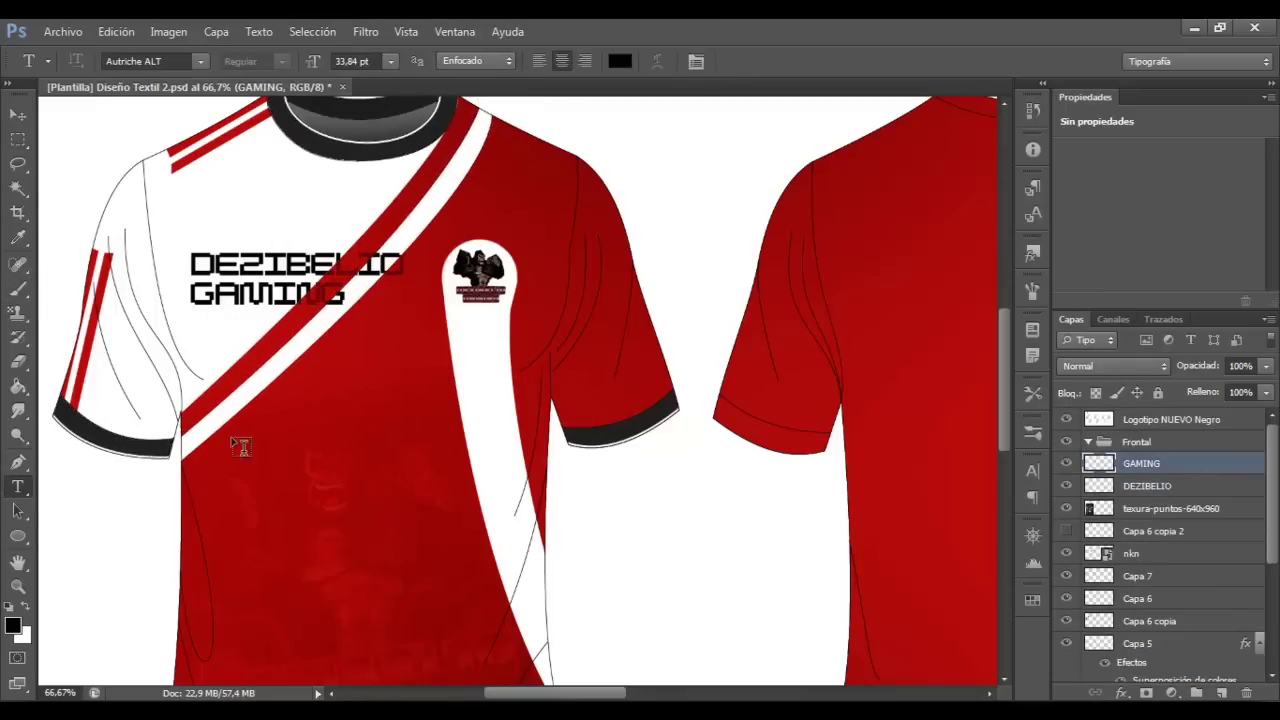
pyautogui.press('z')
pyautogui.hotkey('ctrl', '+')
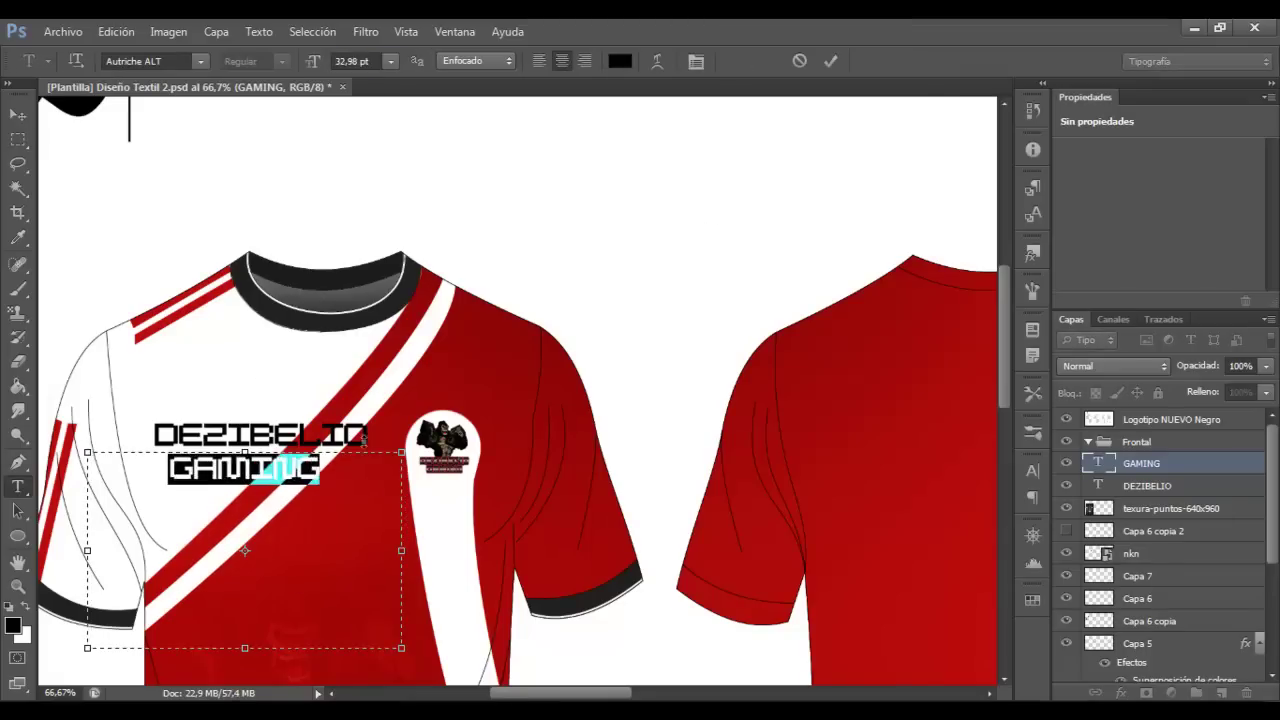
# Merge the two DEZIBELIO GAMING text layers and make a flattened raster copy
pyautogui.hotkey('ctrl', 'e')
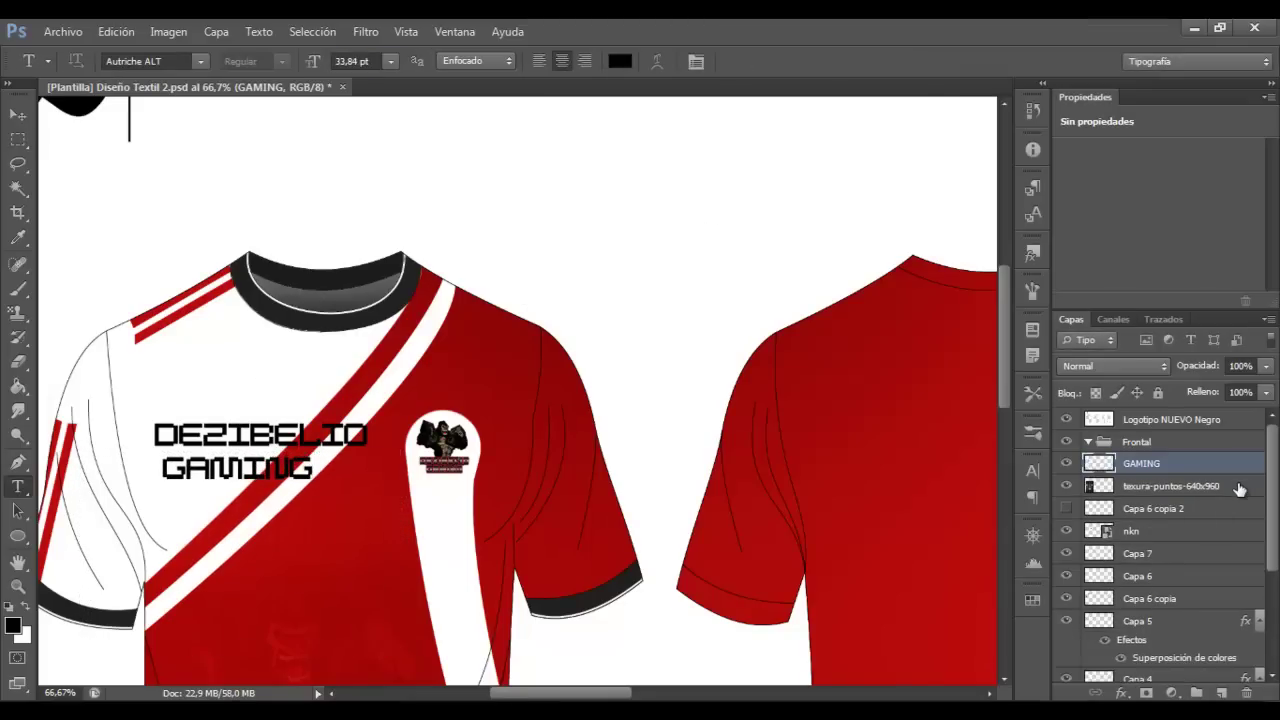
pyautogui.hotkey('ctrl', 'alt', 'e')
pyautogui.scroll(-5, 1180, 540)
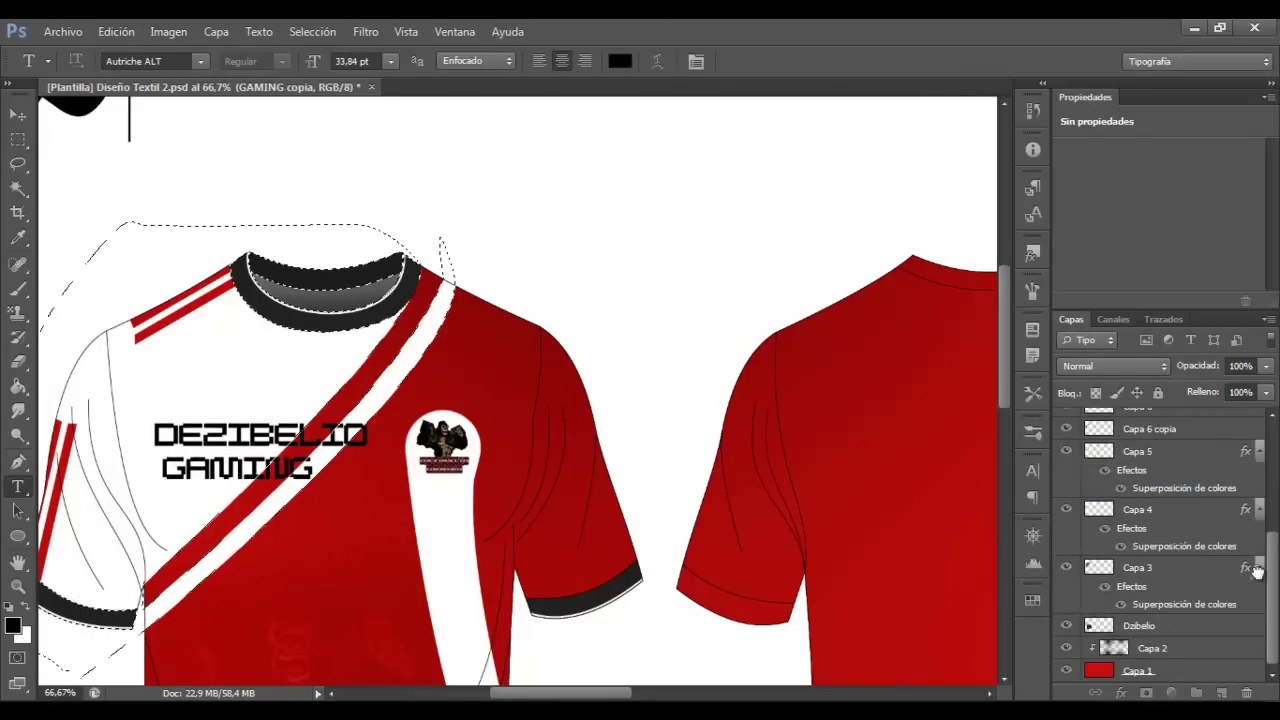
pyautogui.scroll(5, 1180, 540)
# Add the small 'electronics sports' tagline above the team name and zoom out
pyautogui.press('m')
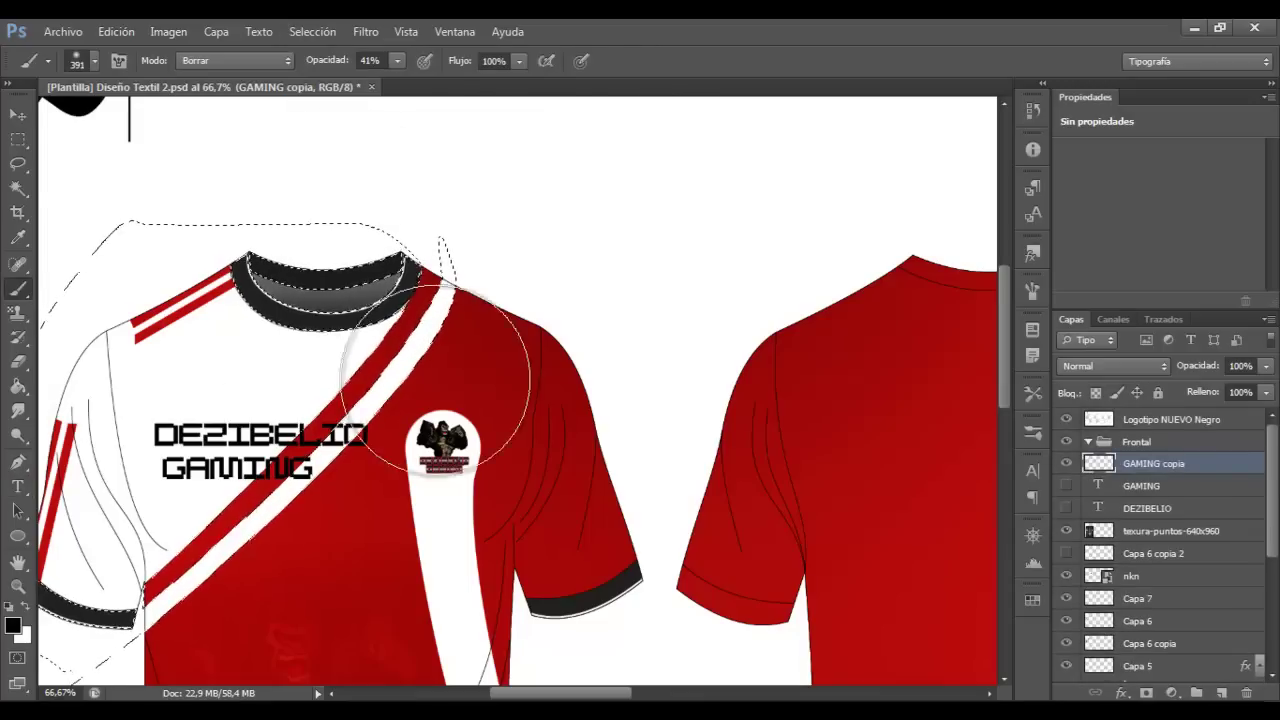
pyautogui.moveTo(369, 443); pyautogui.dragTo(360, 436)
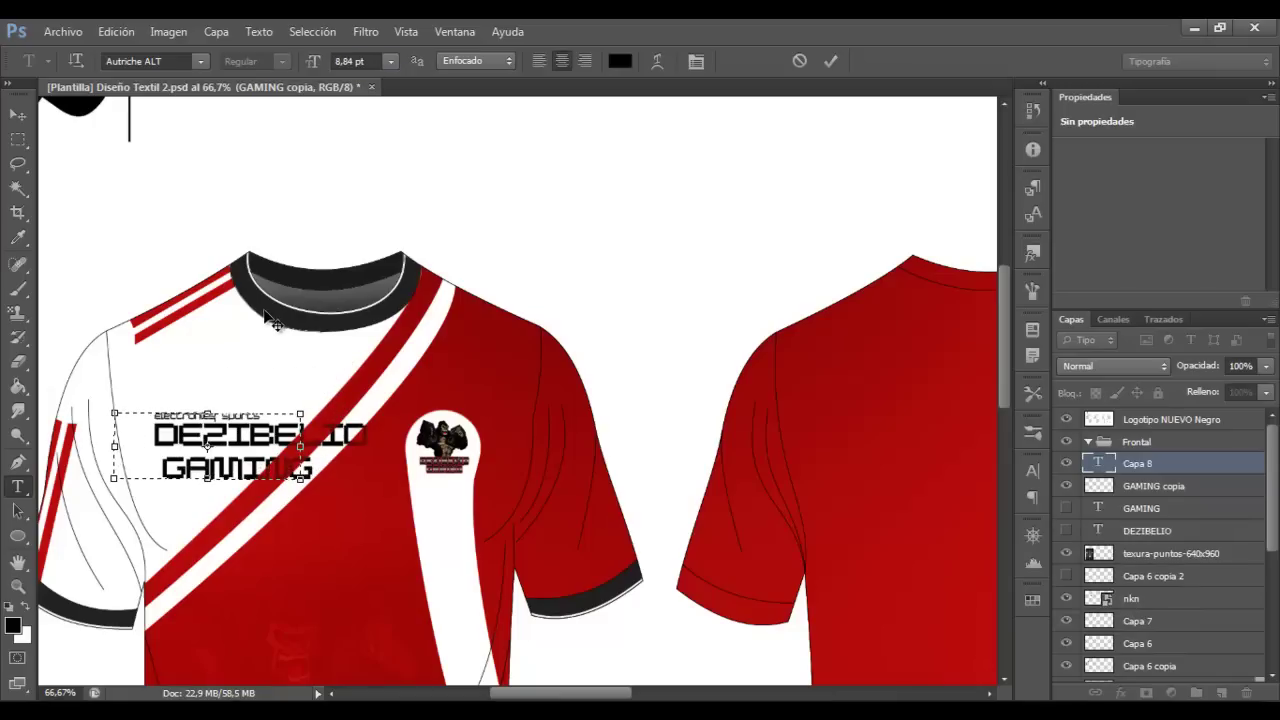
pyautogui.hotkey('ctrl', 'Return')
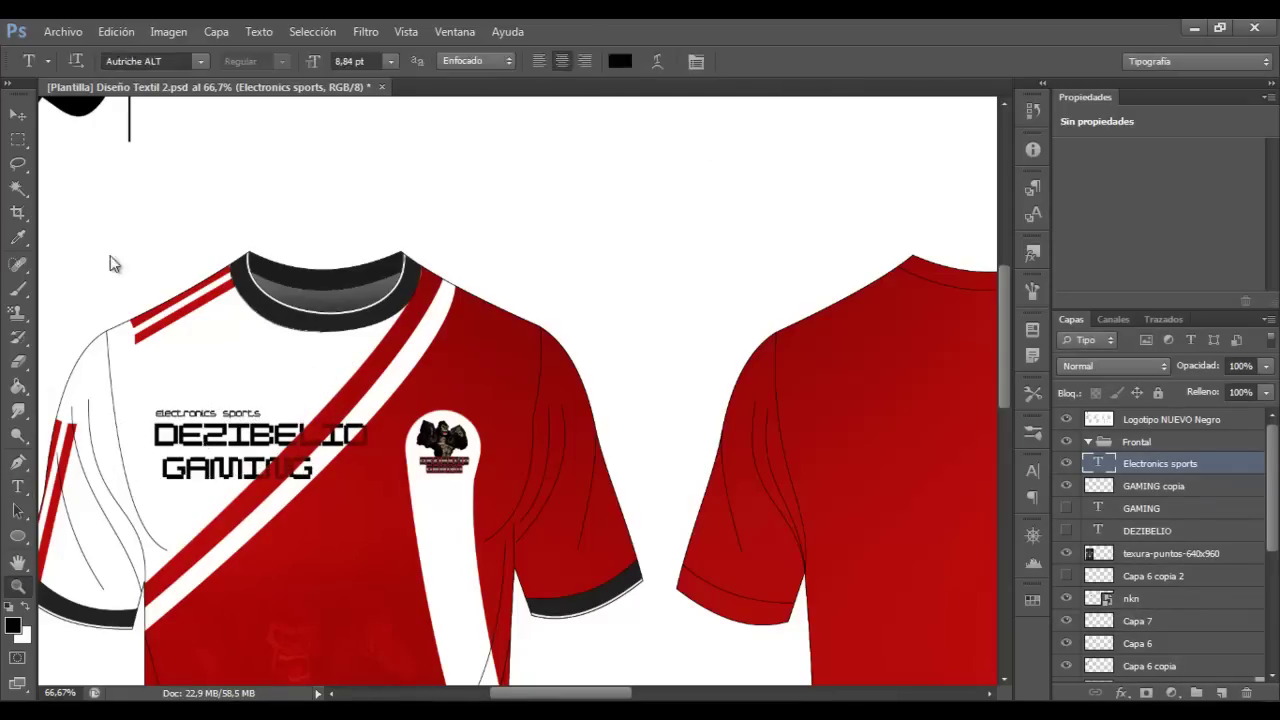
pyautogui.press('z')
pyautogui.hotkey('ctrl', '-')
pyautogui.hotkey('ctrl', '-')
pyautogui.hotkey('ctrl', '-')
pyautogui.click(152, 355)
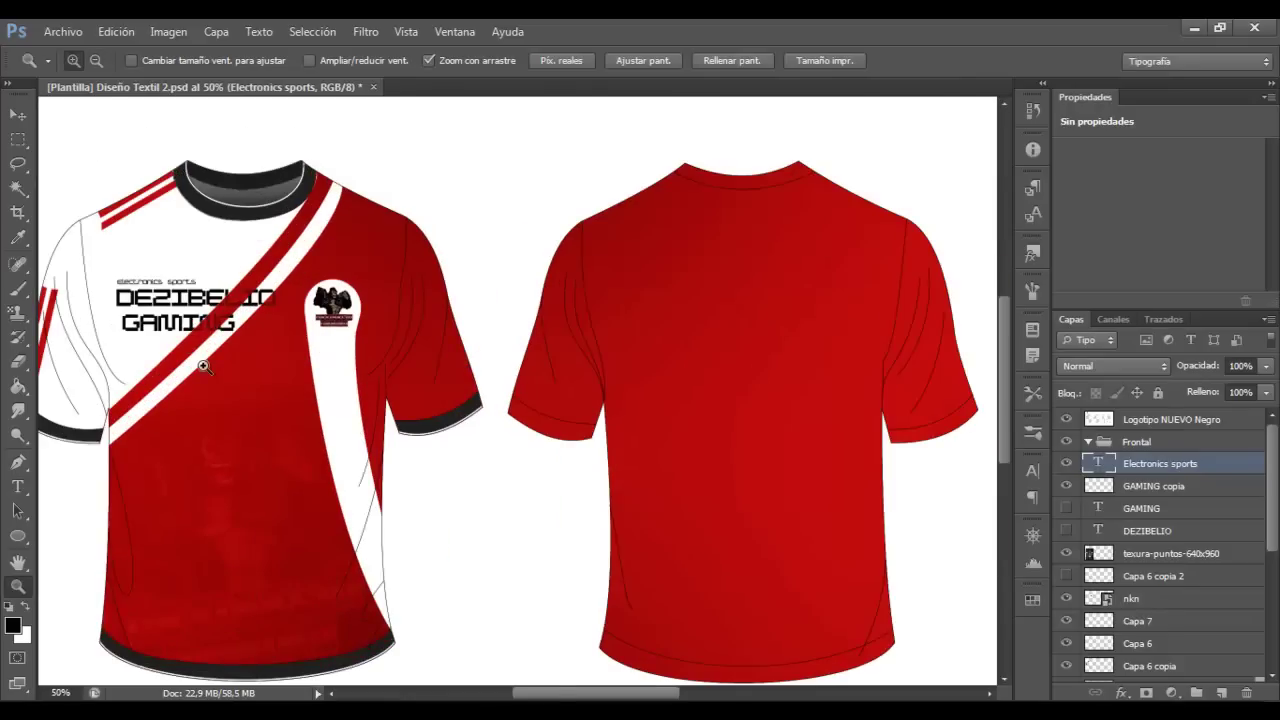
# Draw a curved hem stripe path with the Pen tool and fill it white
pyautogui.scroll(-1, 203, 366)
pyautogui.moveTo(620, 693); pyautogui.dragTo(590, 693)
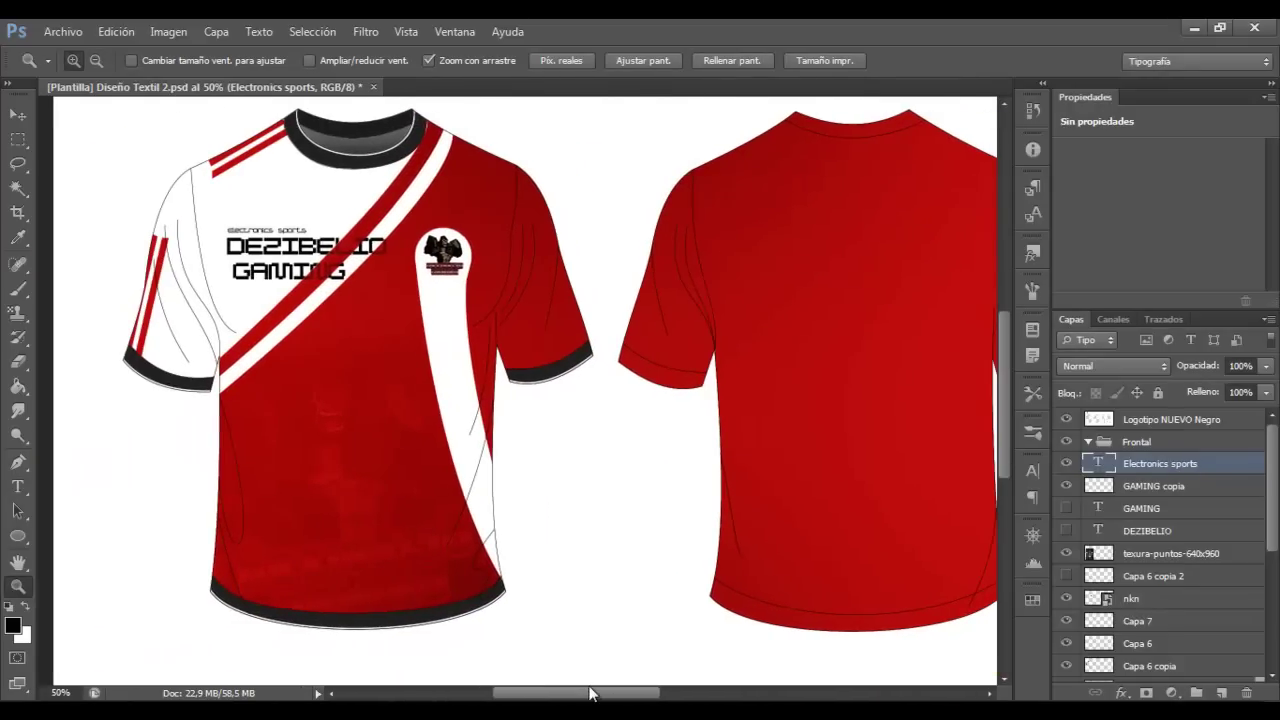
pyautogui.click(19, 465)
pyautogui.scroll(-3, 1160, 580)
pyautogui.click(1140, 603)
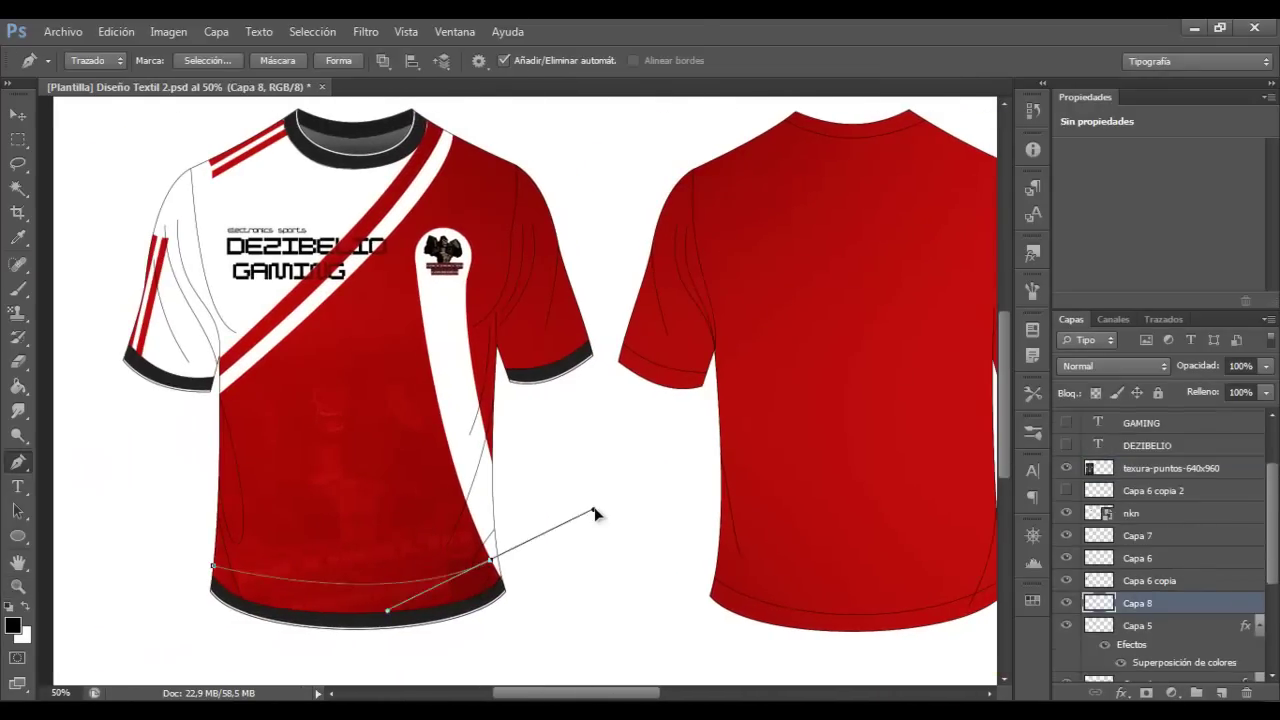
pyautogui.keyDown('ctrl'); pyautogui.click(274, 548); pyautogui.keyUp('ctrl')
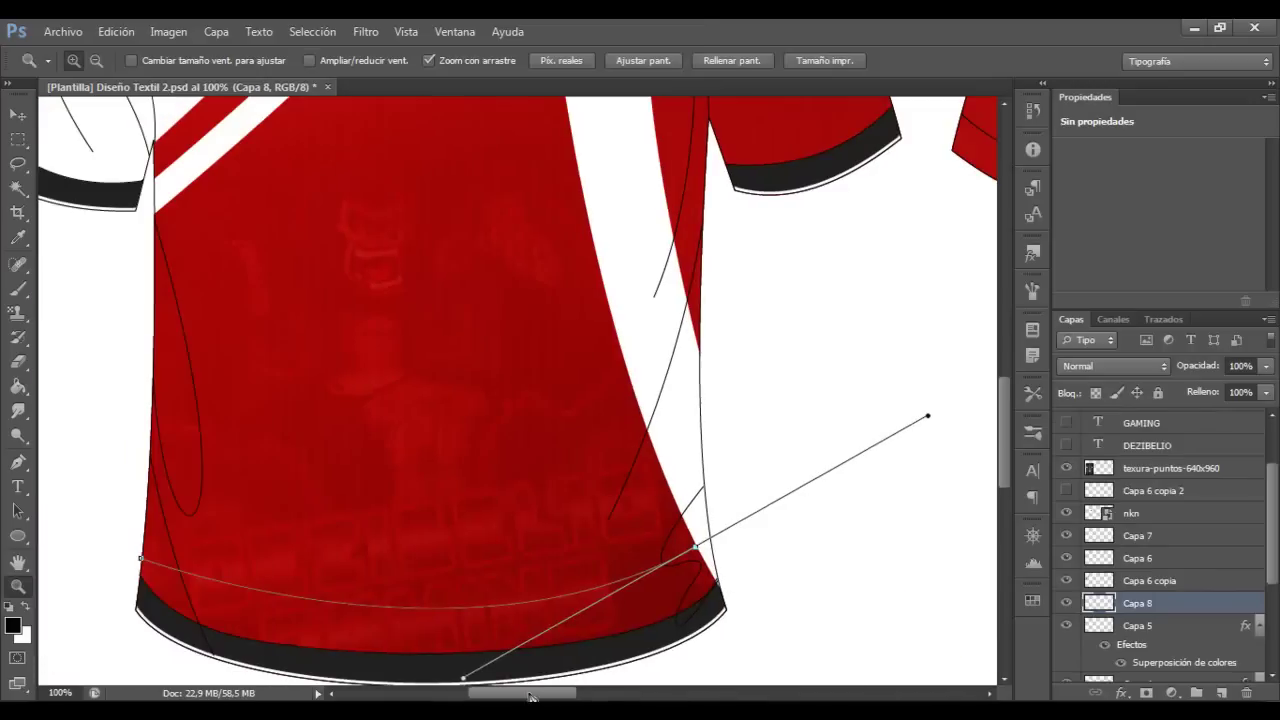
pyautogui.moveTo(45, 455); pyautogui.dragTo(145, 423)
pyautogui.hotkey('ctrl', 'Return')
pyautogui.press('x')
pyautogui.hotkey('alt', 'BackSpace')
pyautogui.hotkey('ctrl', 'd')
pyautogui.hotkey('ctrl', '-')
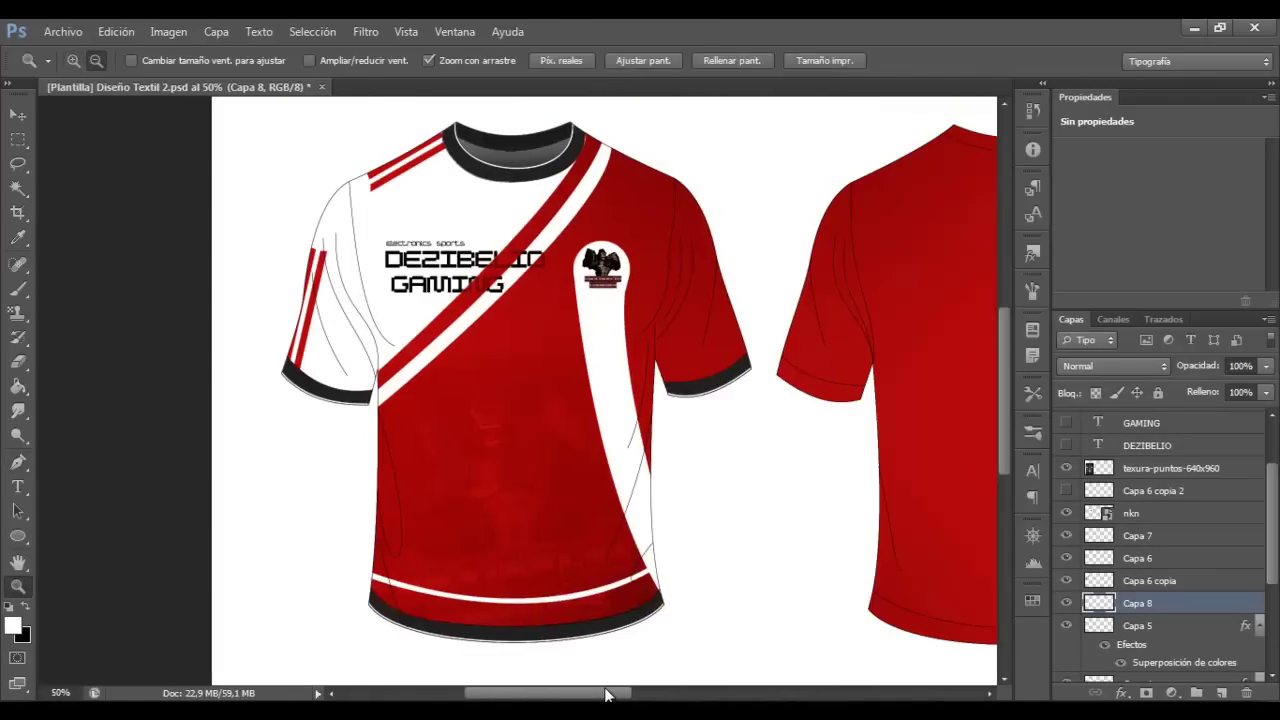
# Duplicate the hem stripe for a second one, and rotate another copy onto the right sleeve cuff
pyautogui.hotkey('ctrl', 'j')
pyautogui.hotkey('ctrl', 't')
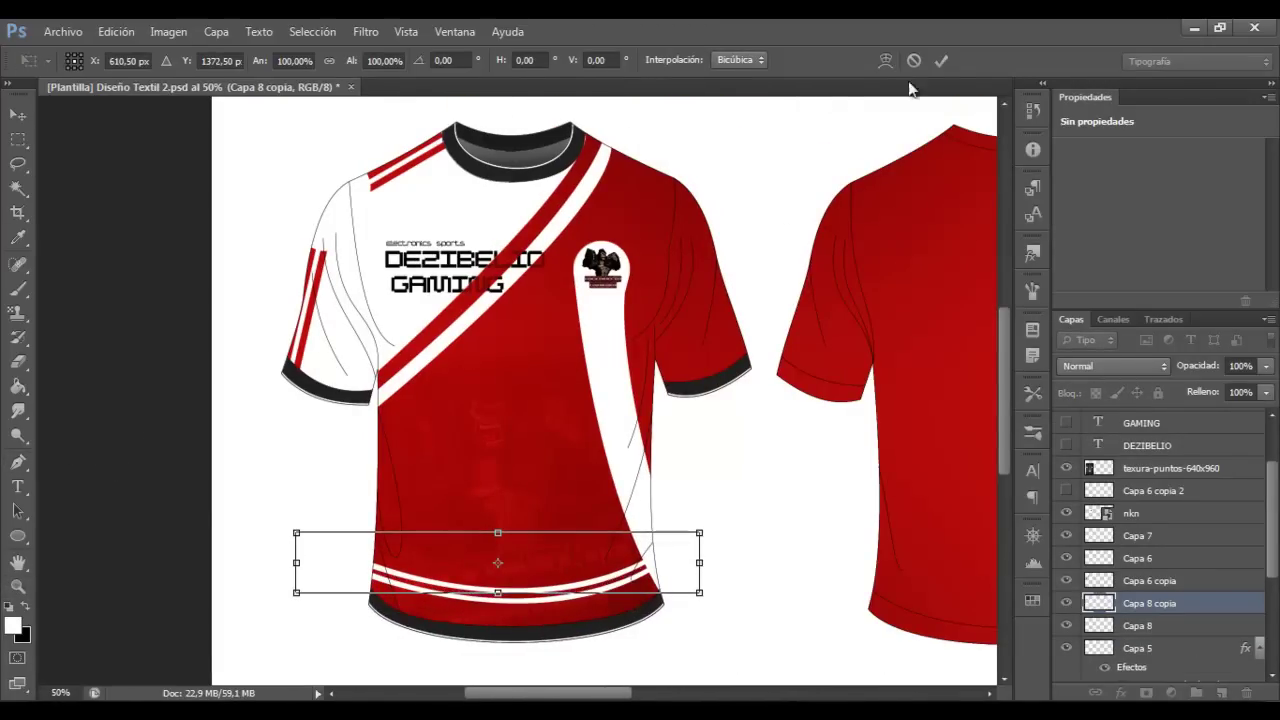
pyautogui.click(943, 60)
pyautogui.hotkey('ctrl', 'j')
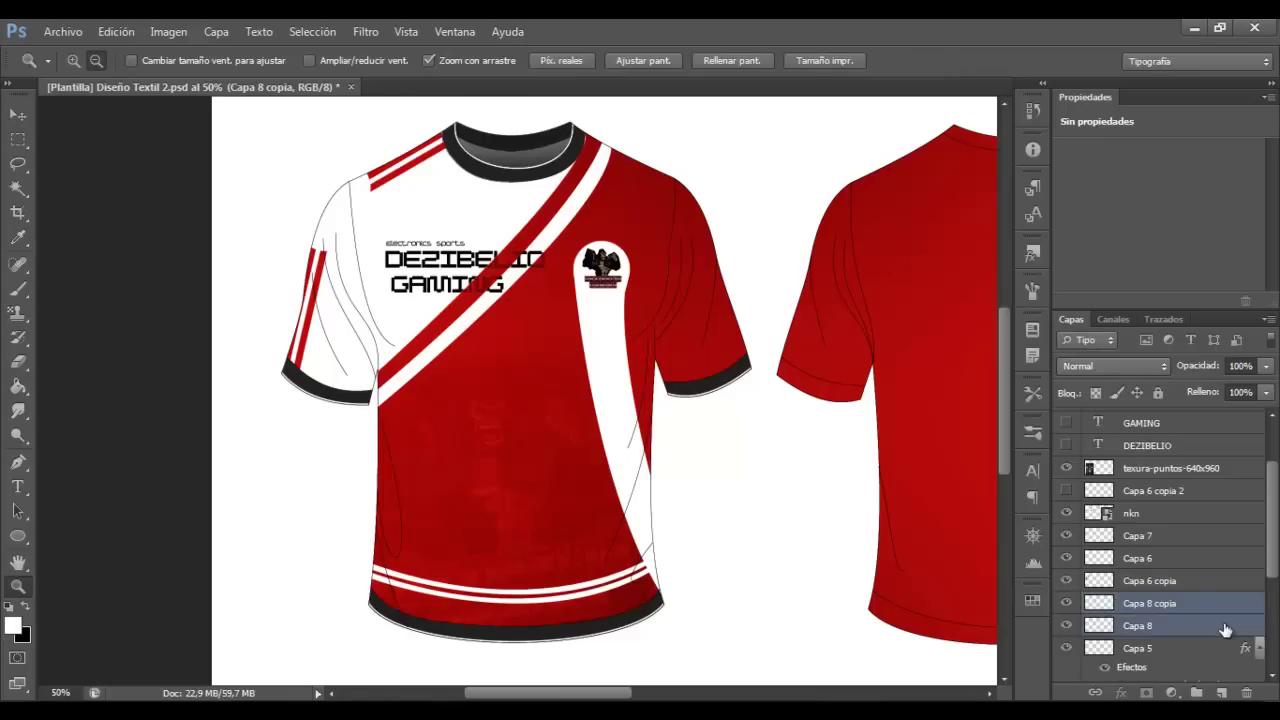
pyautogui.hotkey('ctrl', 't')
pyautogui.moveTo(500, 570); pyautogui.dragTo(608, 349)
pyautogui.moveTo(757, 326); pyautogui.dragTo(769, 308)
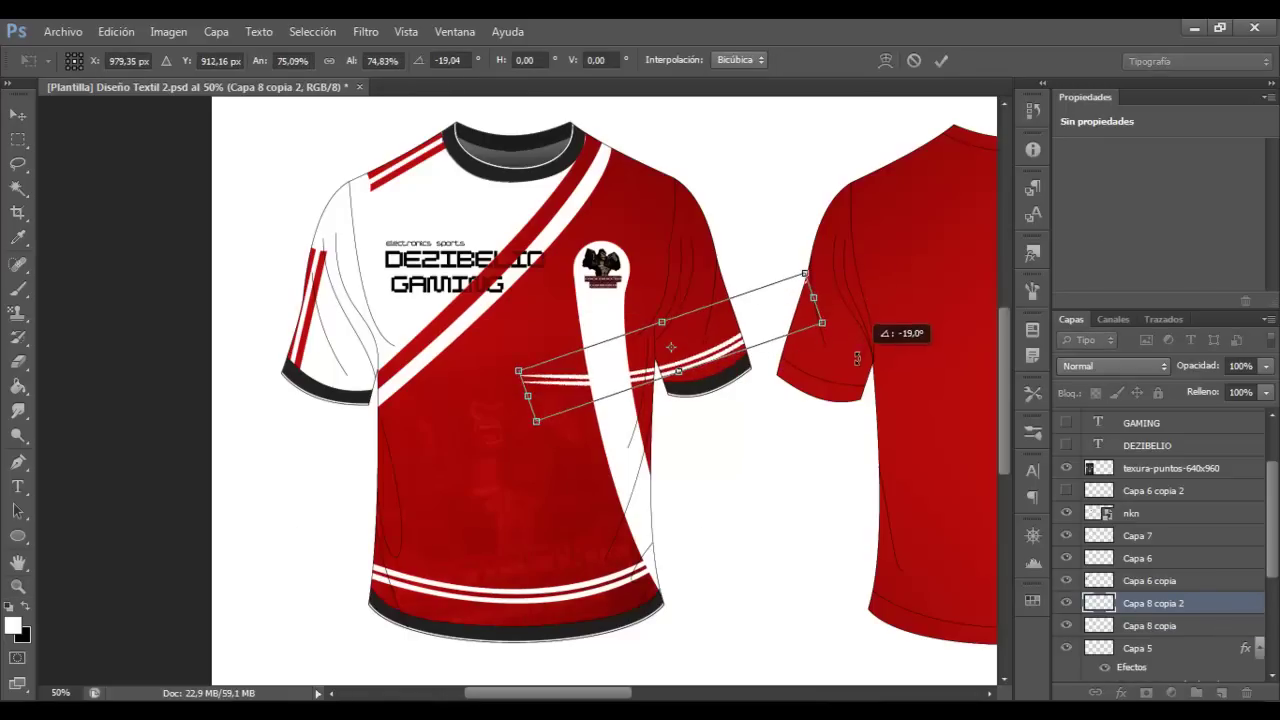
pyautogui.press('Return')
# Warp the sleeve stripes to follow the right sleeve cuff
pyautogui.press('b')
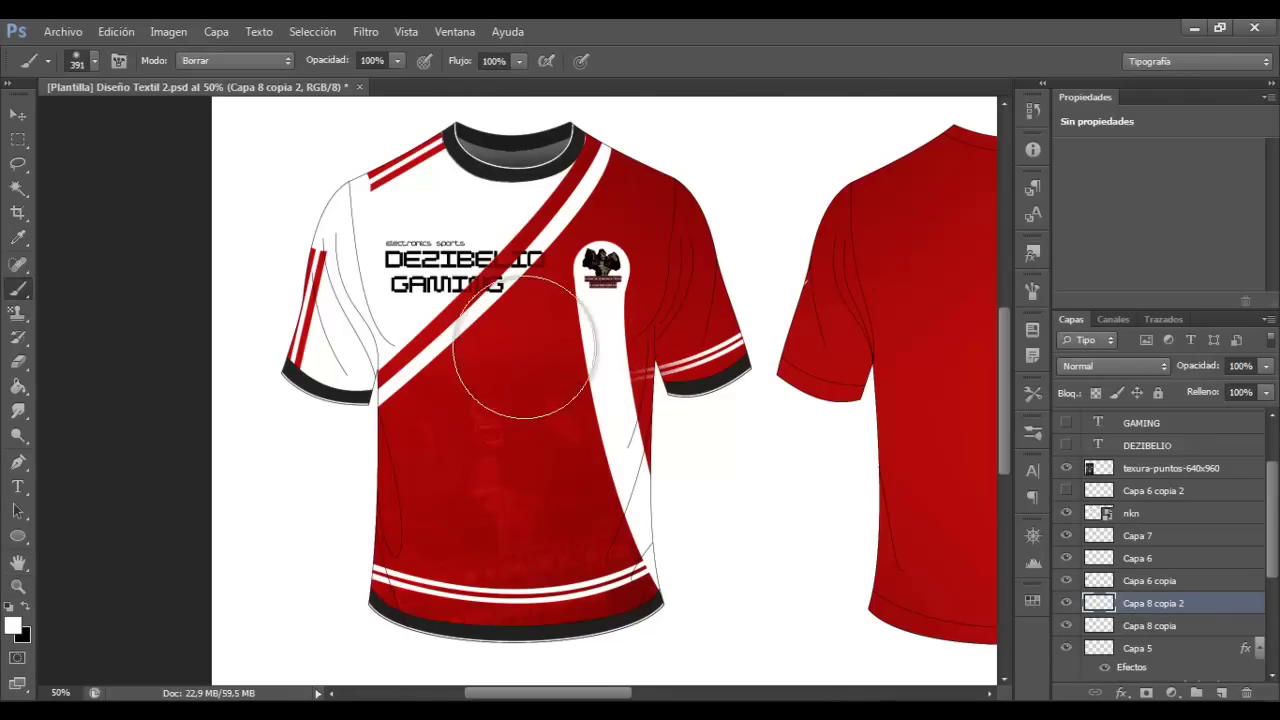
pyautogui.click(77, 64)
pyautogui.click(765, 449)
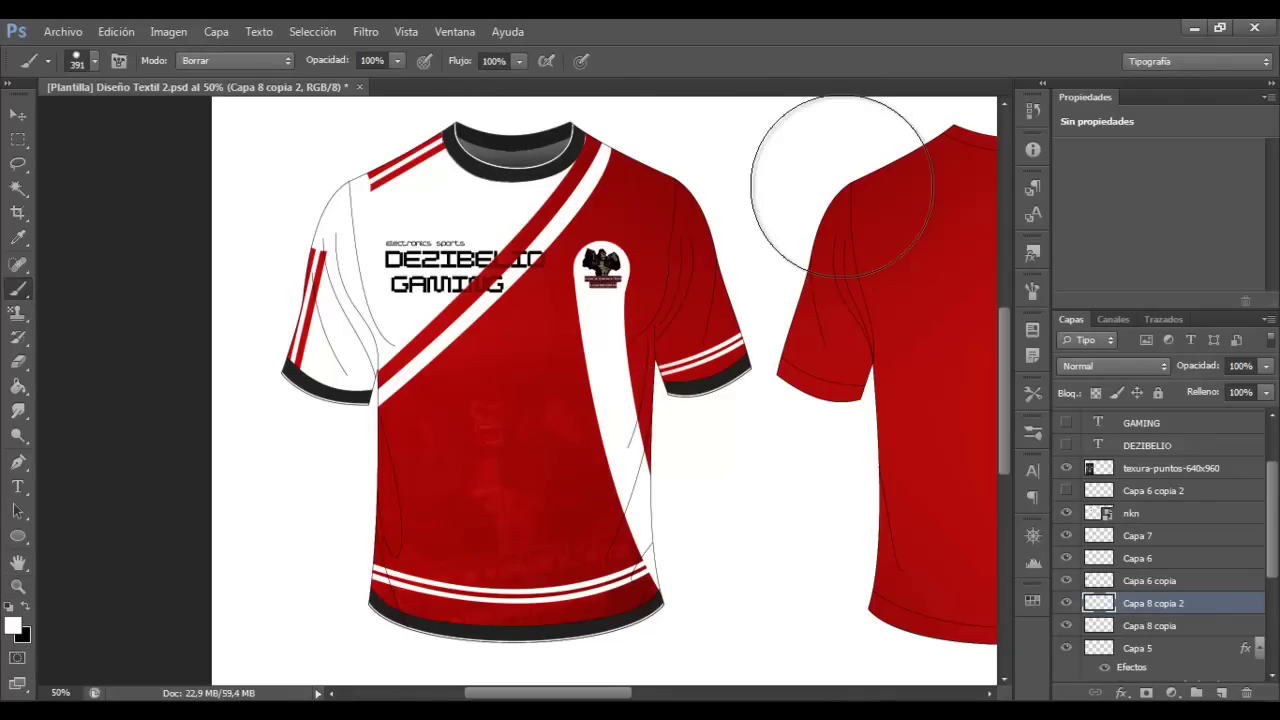
pyautogui.press('z')
pyautogui.click(860, 370)
pyautogui.hotkey('ctrl', 't')
pyautogui.rightClick(546, 352)
pyautogui.click(588, 500)
pyautogui.press('Return')
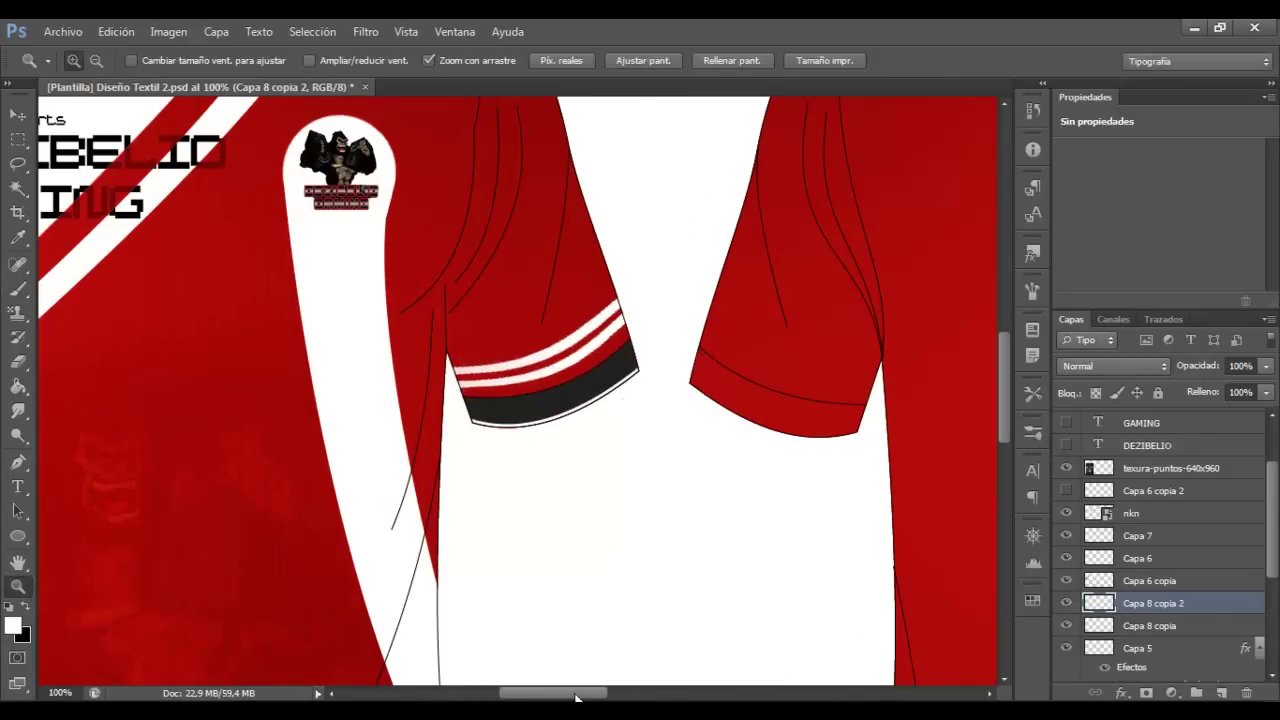
# Warp the doubled hem stripes to fit the hem, then reframe the front jersey
pyautogui.click(1140, 626)
pyautogui.hotkey('ctrl', 't')
pyautogui.rightClick(541, 449)
pyautogui.click(588, 276)
pyautogui.press('Return')
pyautogui.keyDown('alt'); pyautogui.click(311, 182); pyautogui.keyUp('alt')
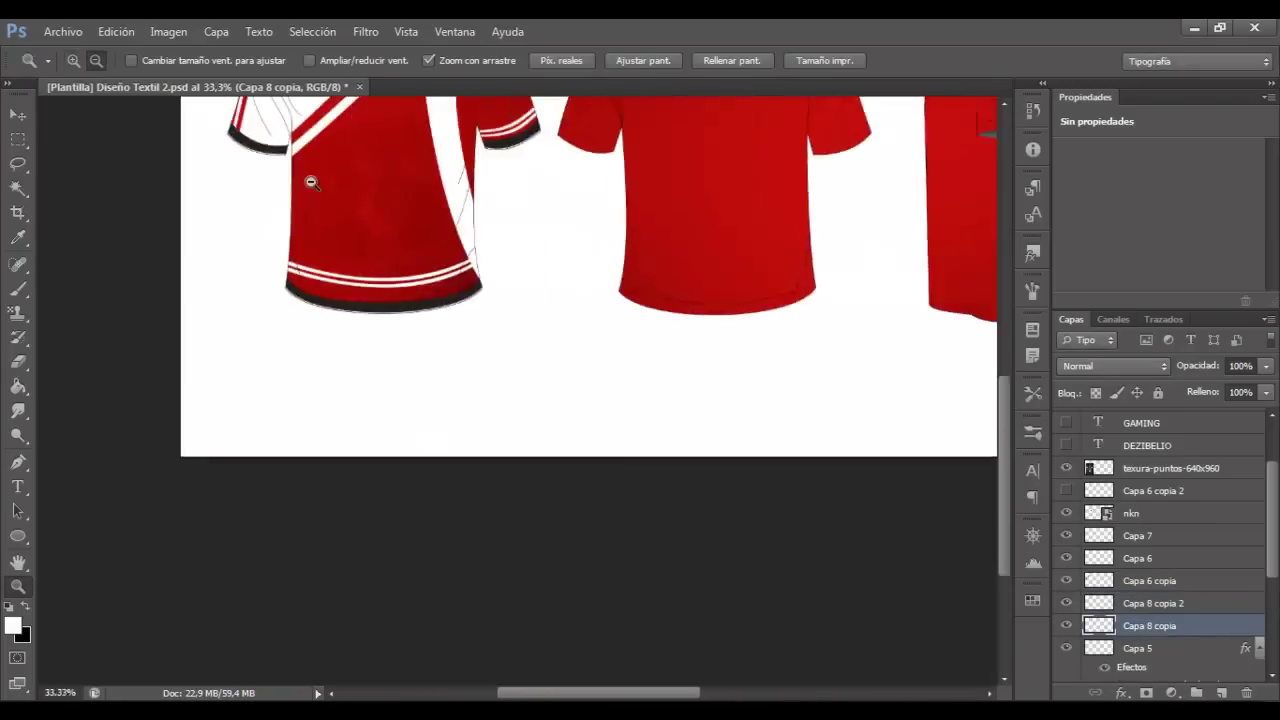
pyautogui.moveTo(311, 182); pyautogui.dragTo(158, 468)
pyautogui.click(116, 362)
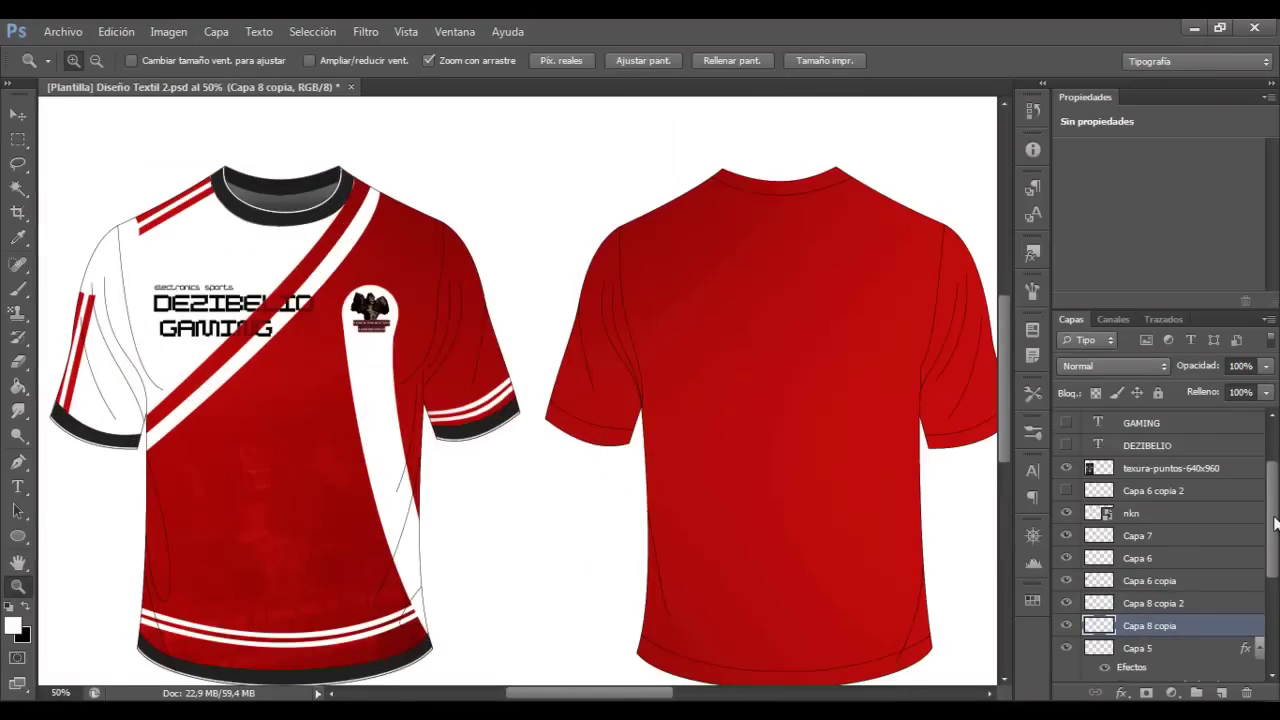
pyautogui.scroll(10, 1275, 523)
# Group the back jersey layers into a group named Trasera
pyautogui.click(1094, 443)
pyautogui.click(1092, 445)
pyautogui.hotkey('ctrl', 'g')
pyautogui.doubleClick(1138, 442)
pyautogui.click(1150, 419)
# Fill the back collar, cuffs and hem black on a new layer using Magic Wand selections
pyautogui.press('w')
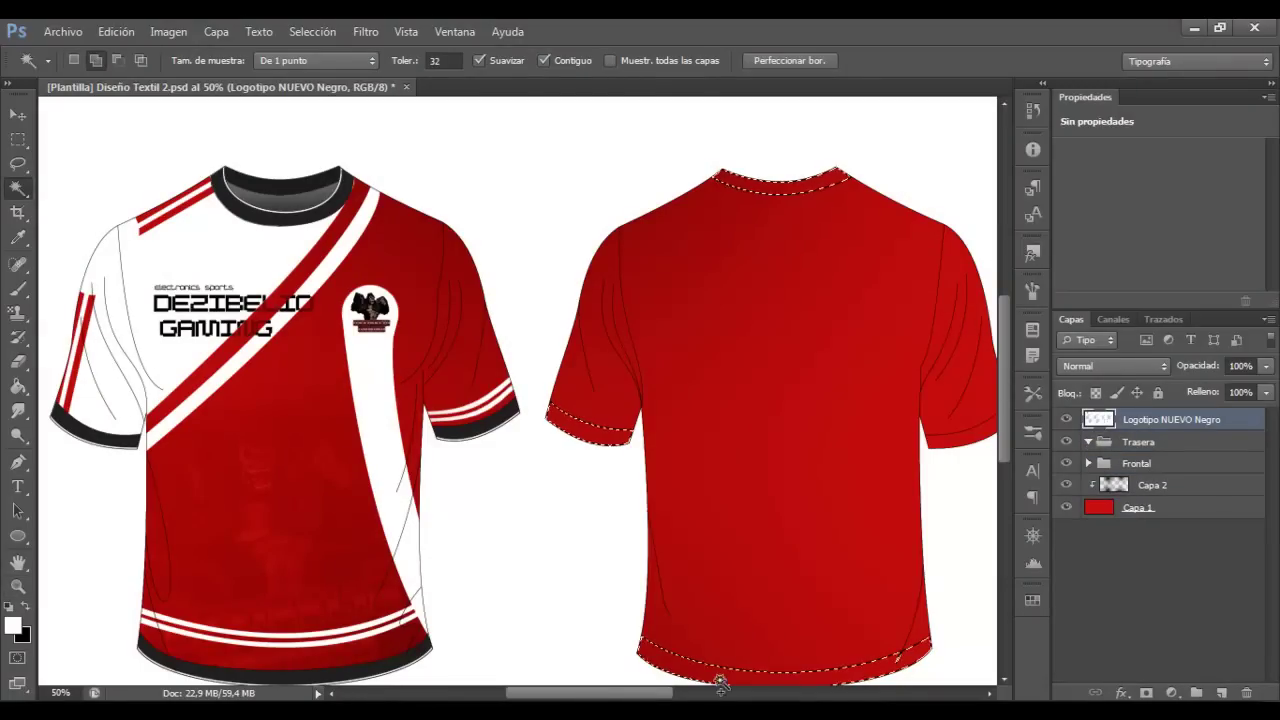
pyautogui.click(1138, 441)
pyautogui.click(1226, 693)
pyautogui.click(13, 627)
pyautogui.click(977, 394)
pyautogui.click(658, 248)
pyautogui.hotkey('ctrl', 'd')
# Fill the upper right back area white on a new layer along a diagonal Pen path
pyautogui.press('p')
pyautogui.hscroll(3, 647, 672)
pyautogui.moveTo(772, 414); pyautogui.dragTo(833, 478)
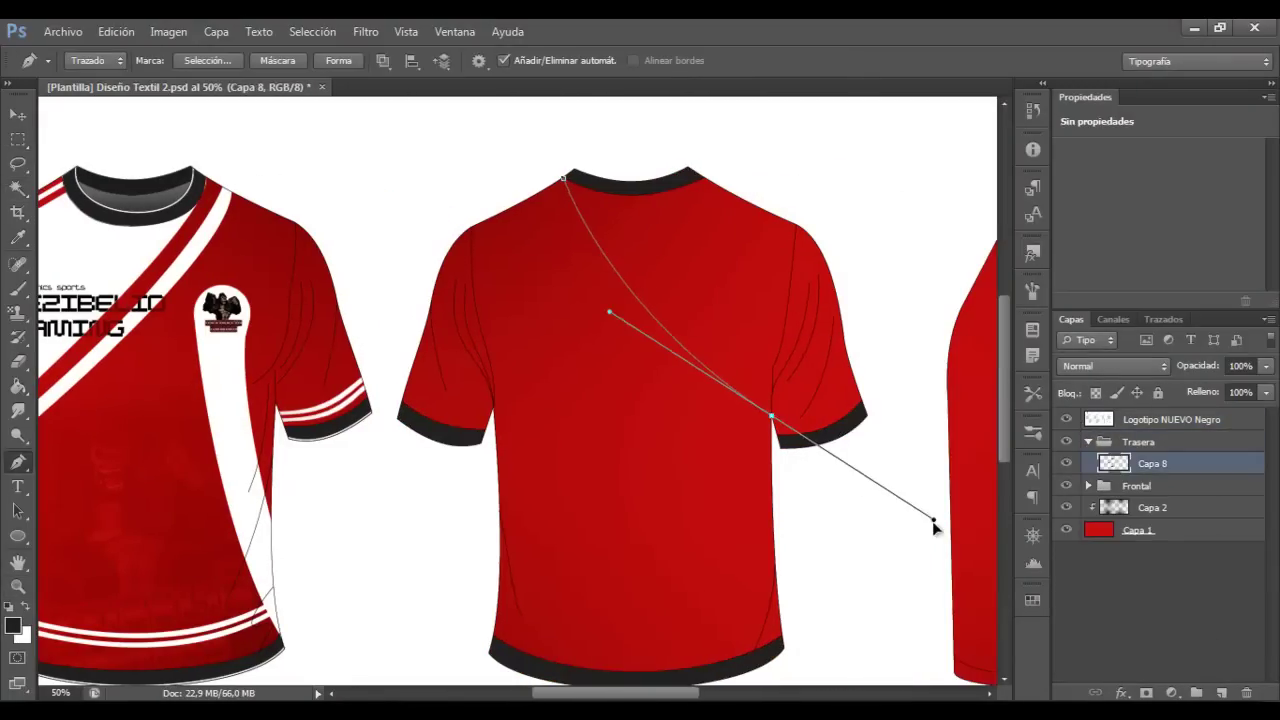
pyautogui.click(1222, 693)
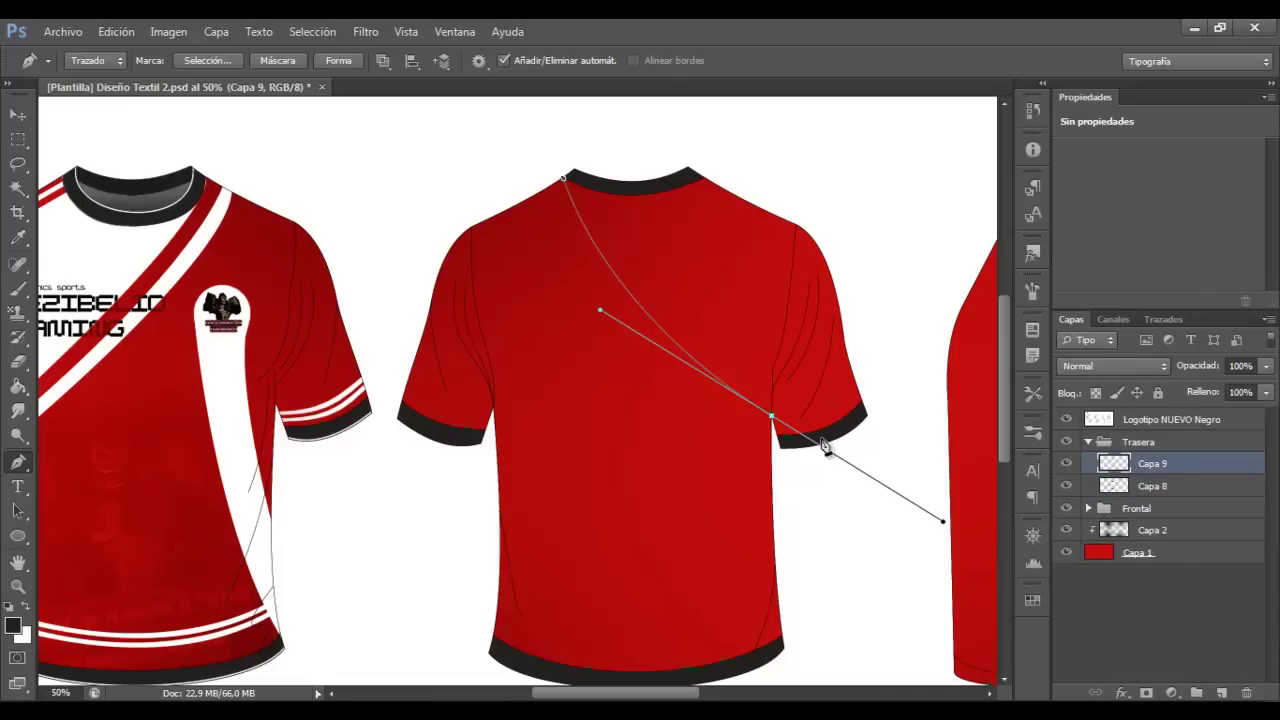
pyautogui.rightClick(890, 338)
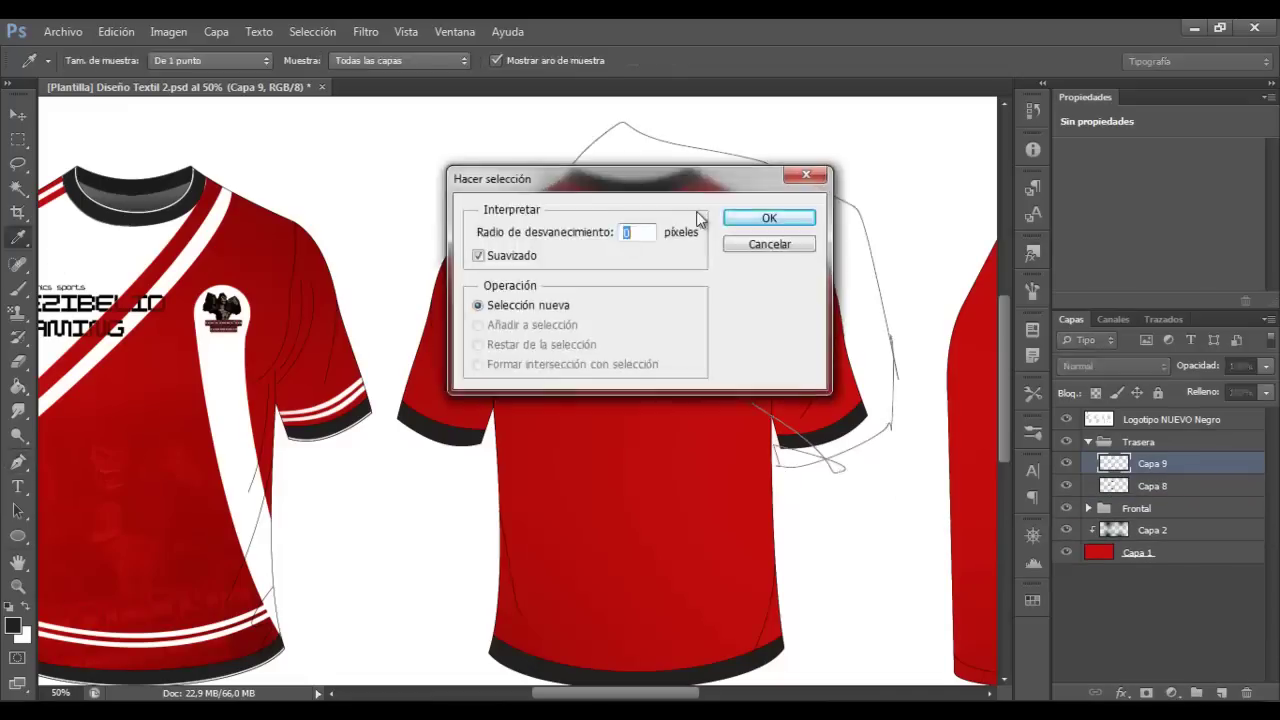
pyautogui.click(749, 214)
pyautogui.hotkey('ctrl', 'BackSpace')
pyautogui.hotkey('ctrl', 'd')
# Set the brush size to 65 and inspect the collar edge up close
pyautogui.press('b')
pyautogui.rightClick(822, 415)
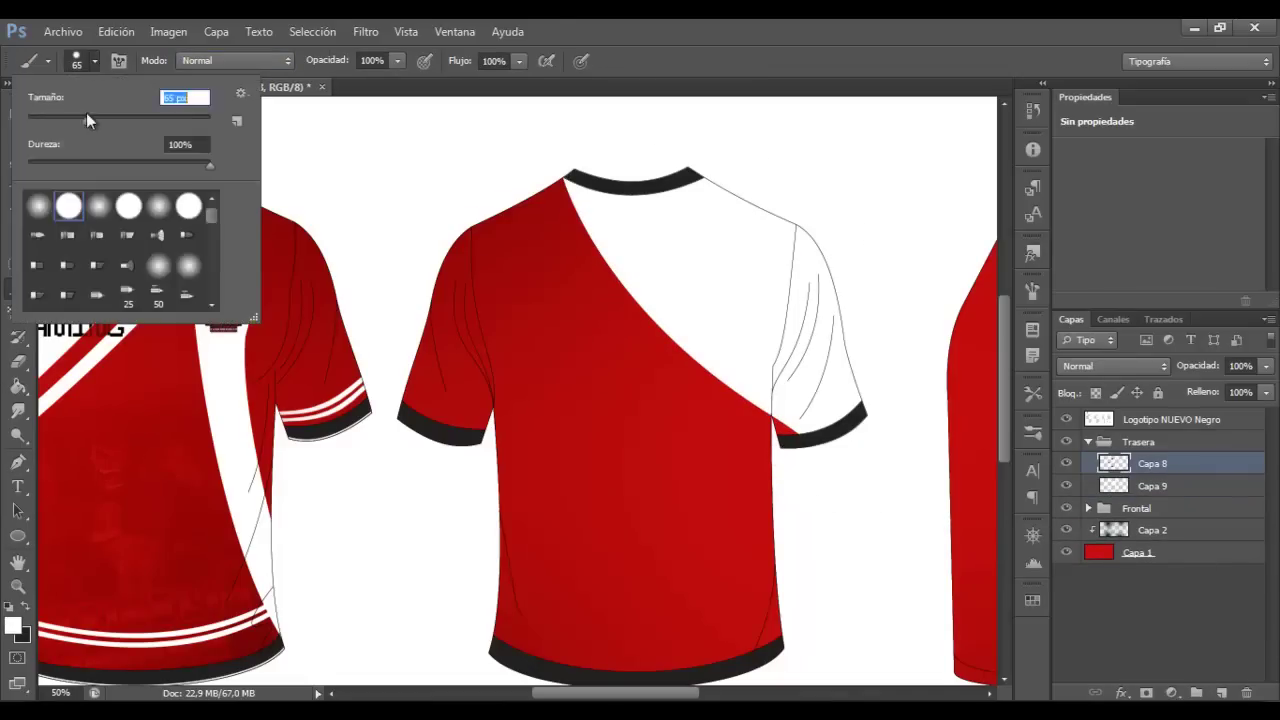
pyautogui.write('65')
pyautogui.press('Return')
pyautogui.hotkey('alt', '[')
pyautogui.moveTo(937, 354); pyautogui.dragTo(520, 234)
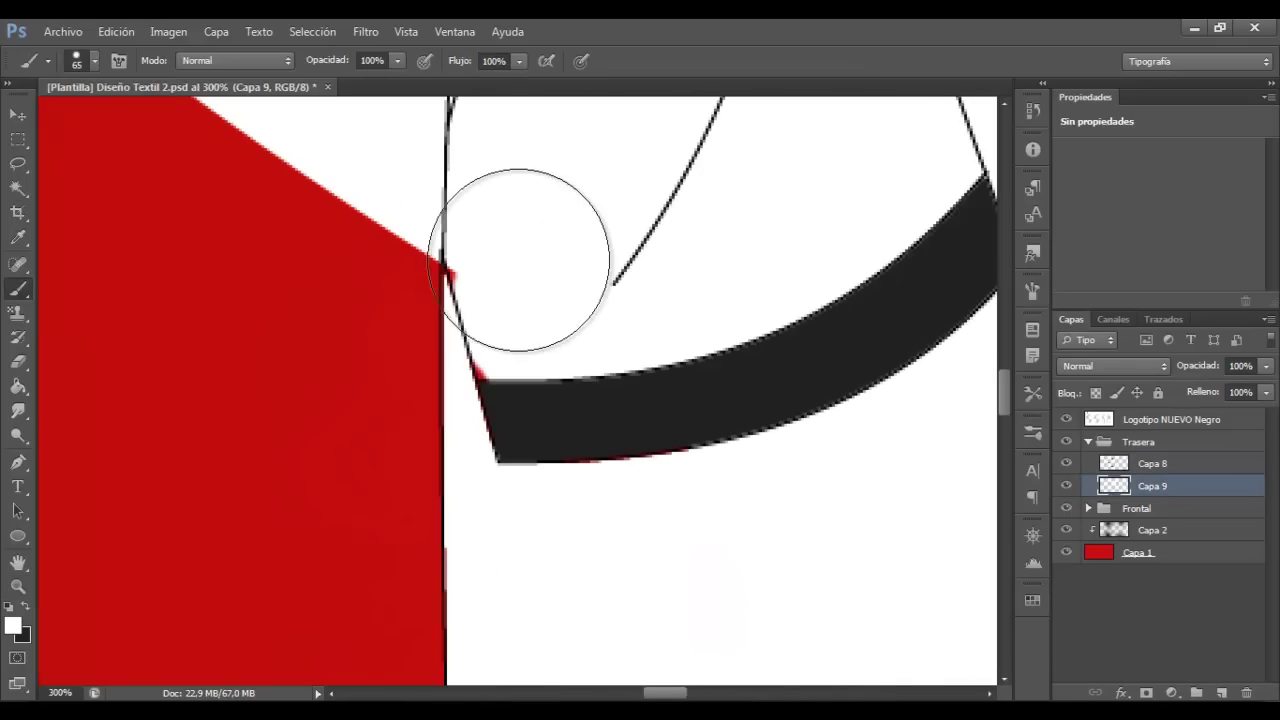
pyautogui.hotkey('ctrl', '1')
pyautogui.hotkey('ctrl', '-')
pyautogui.hotkey('ctrl', '-')
pyautogui.hotkey('ctrl', '-')
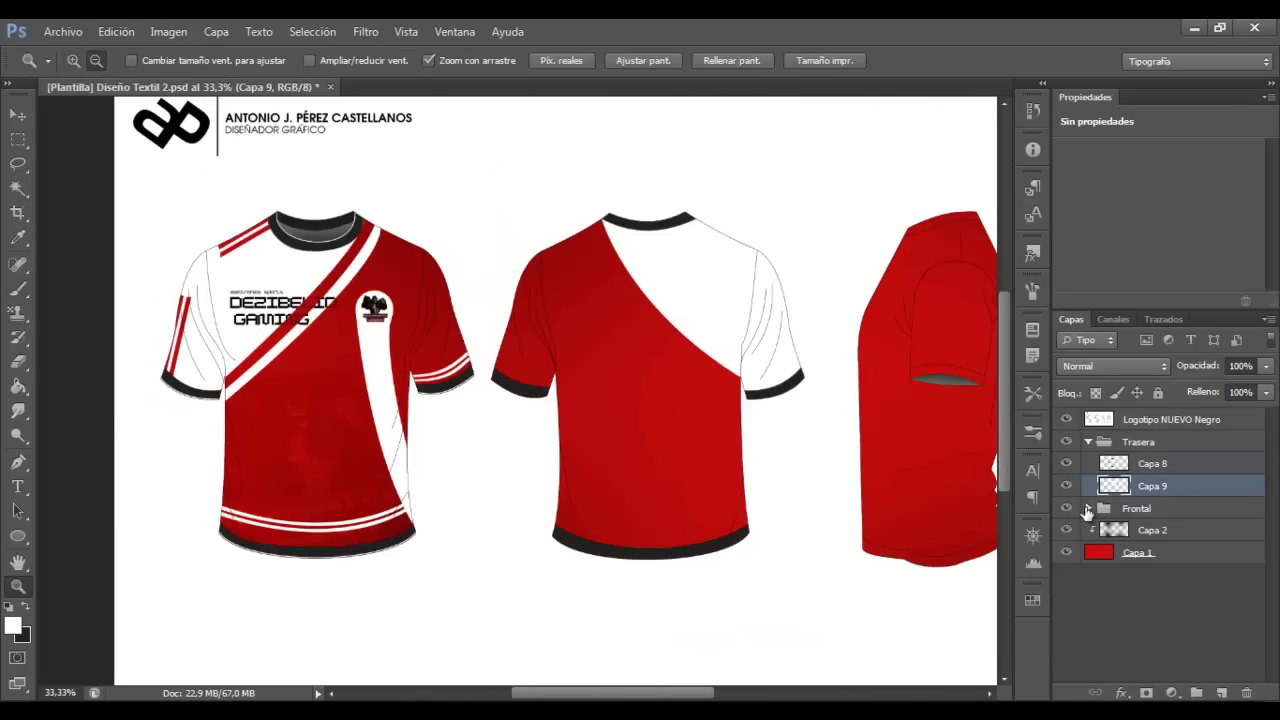
# Move a mirrored copy of the front diagonal stripe onto the back jersey
pyautogui.press('p')
pyautogui.click(1090, 510)
pyautogui.keyDown('ctrl'); pyautogui.click(235, 385); pyautogui.keyUp('ctrl')
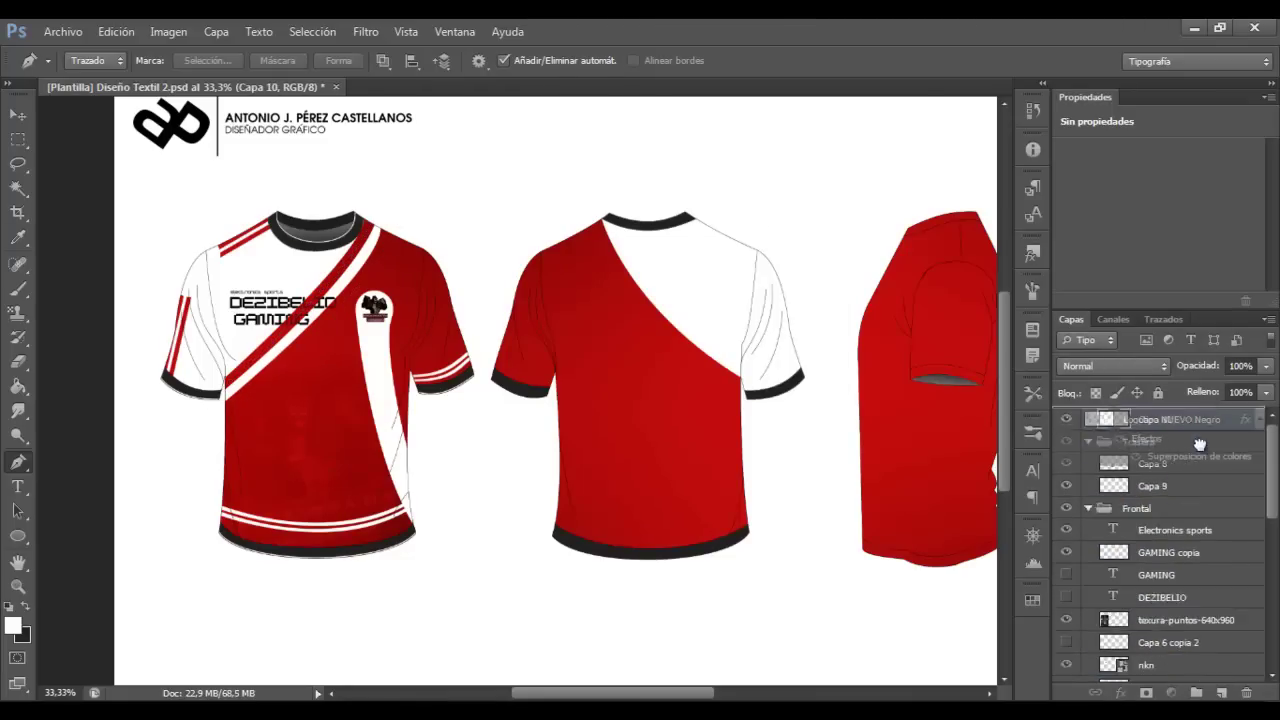
pyautogui.moveTo(330, 370); pyautogui.dragTo(705, 372)
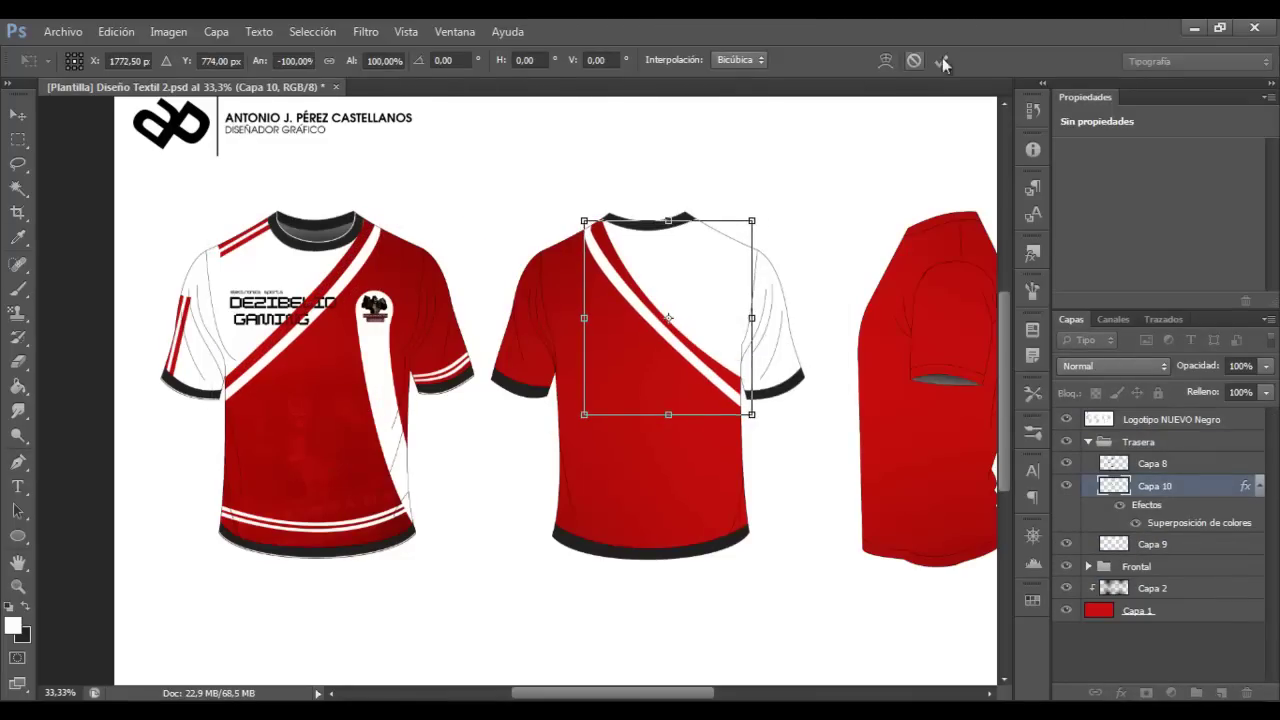
pyautogui.press('Return')
# Warp the stripe to bend along the back's red-white boundary
pyautogui.press('z')
pyautogui.click(769, 269)
pyautogui.hotkey('ctrl', 't')
pyautogui.click(885, 60)
pyautogui.moveTo(613, 342); pyautogui.dragTo(595, 325)
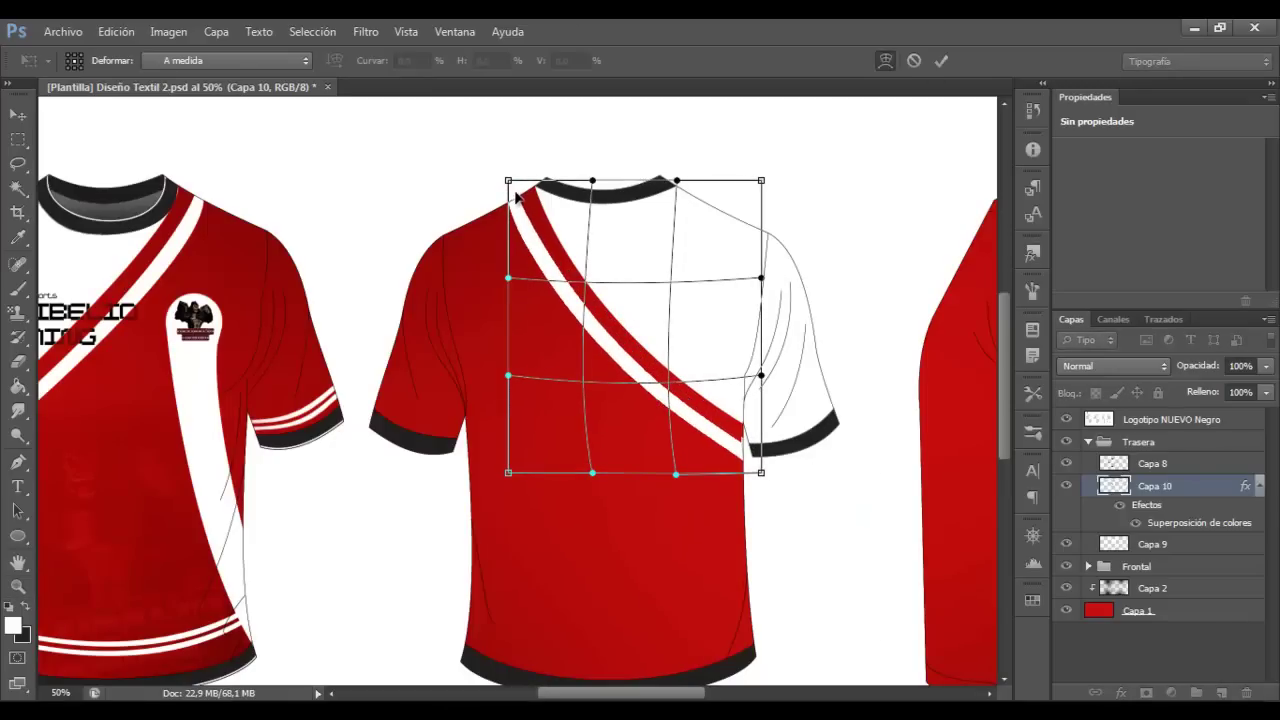
pyautogui.press('Return')
pyautogui.scroll(-1, 1010, 392)
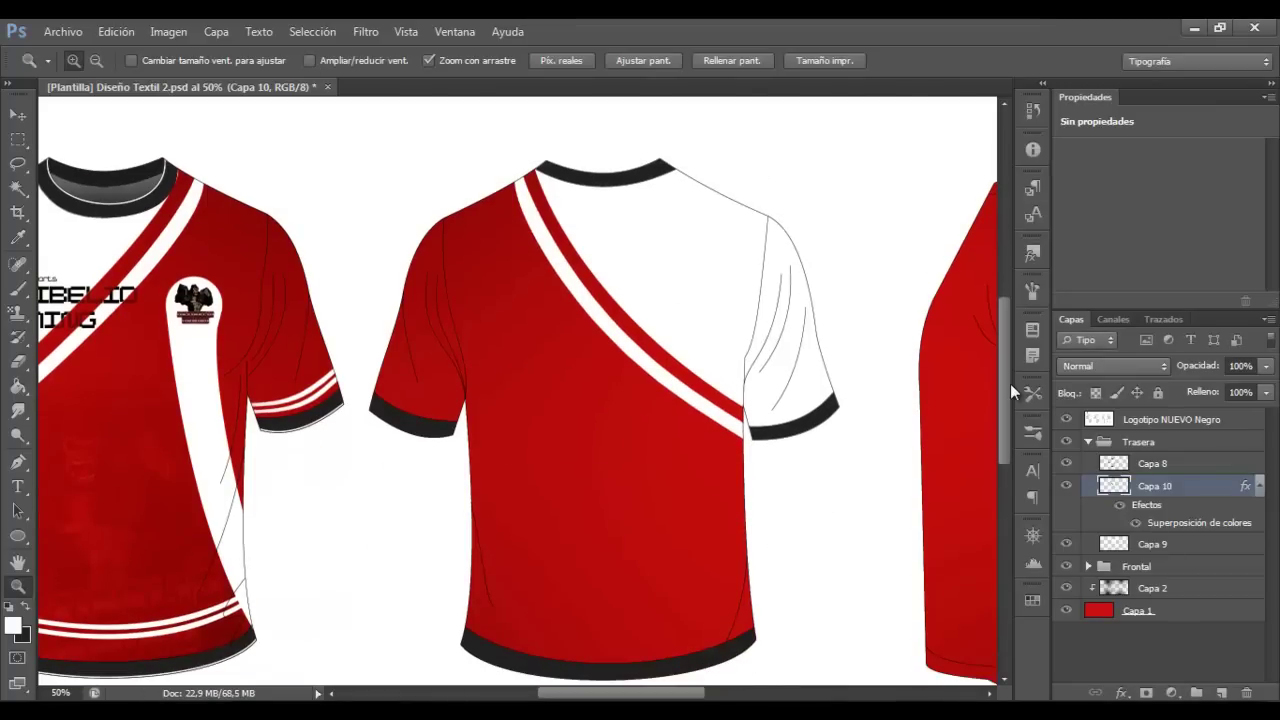
pyautogui.hscroll(-3, 1010, 383)
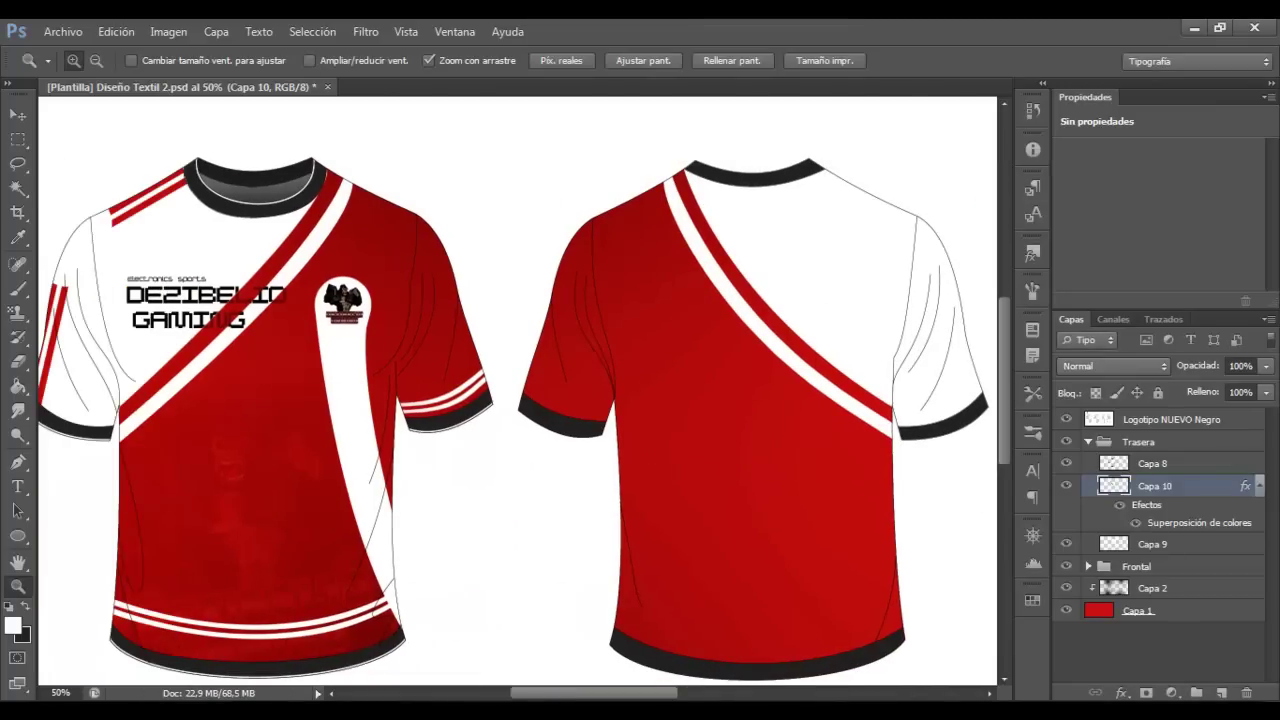
# Copy the hem stripes onto the back jersey, flipped and tilted to follow the back hem
pyautogui.click(1136, 566)
pyautogui.click(1088, 566)
pyautogui.moveTo(1160, 632); pyautogui.dragTo(1160, 486)
pyautogui.hotkey('ctrl', 't')
pyautogui.moveTo(390, 620); pyautogui.dragTo(886, 620)
pyautogui.moveTo(750, 578); pyautogui.dragTo(750, 648)
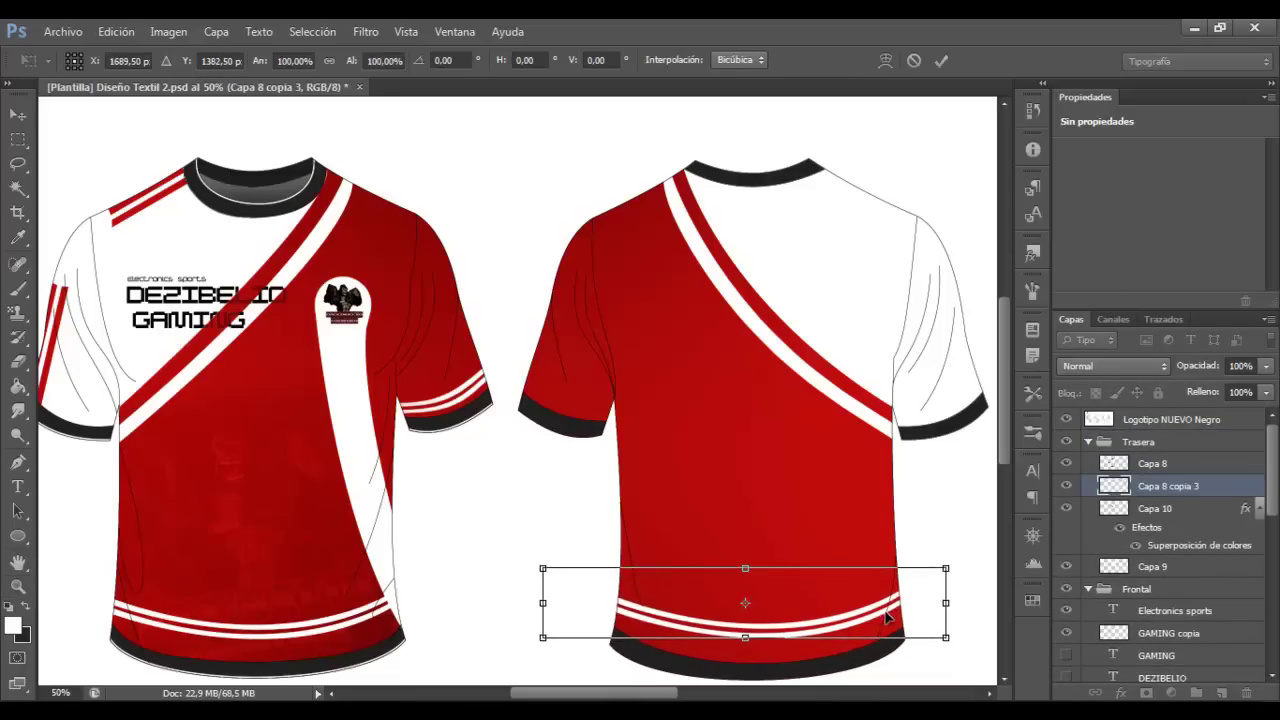
pyautogui.moveTo(970, 562)
pyautogui.mouseDown()
pyautogui.moveTo(977, 576)
pyautogui.moveTo(957, 597)
pyautogui.mouseUp()
pyautogui.press('Return')
# Fill a Pen-drawn curved band white on a new layer at 63% opacity
pyautogui.scroll(1, 823, 650)
pyautogui.press('p')
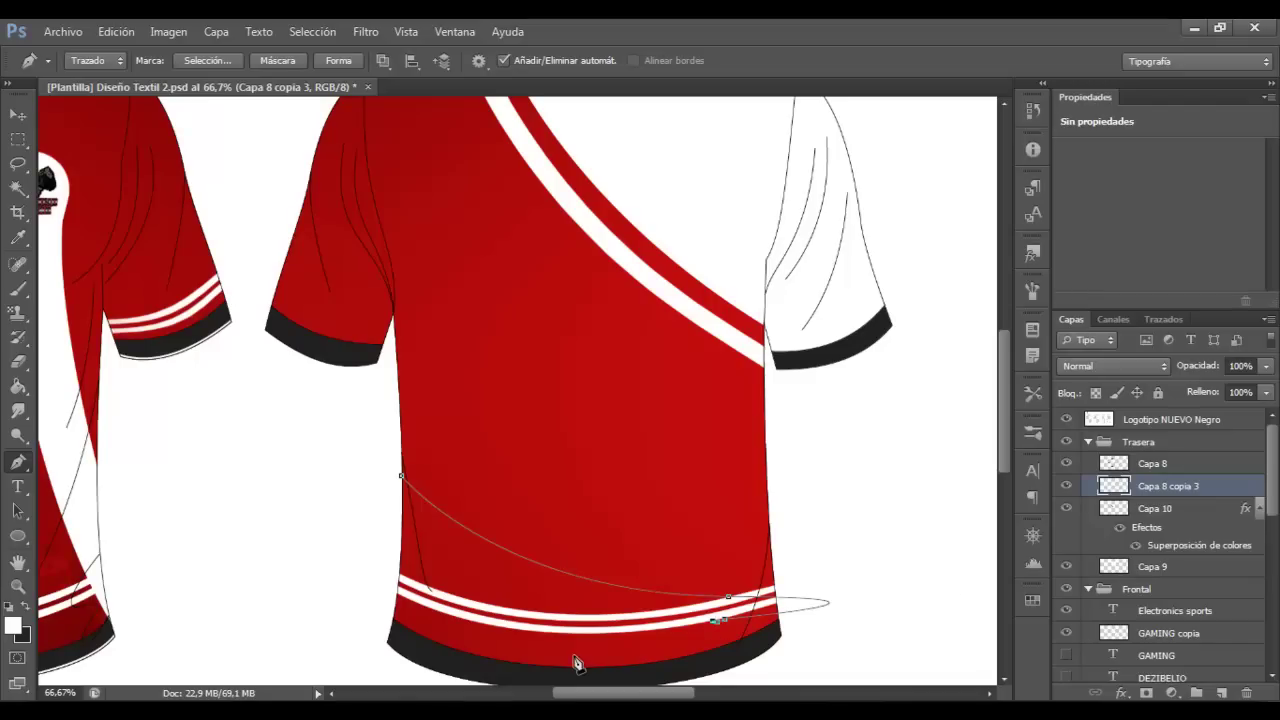
pyautogui.rightClick(257, 531)
pyautogui.press('Return')
pyautogui.hotkey('ctrl', 'shift', 'alt', 'n')
pyautogui.hotkey('alt', 'BackSpace')
pyautogui.hotkey('ctrl', 'd')
pyautogui.press('6')
pyautogui.press('3')
pyautogui.keyDown('ctrl'); pyautogui.click(1114, 486); pyautogui.keyUp('ctrl')
# Erase the band's overlap past the side seam and restore it to 100% opacity
pyautogui.press('b')
pyautogui.scroll(2, 775, 662)
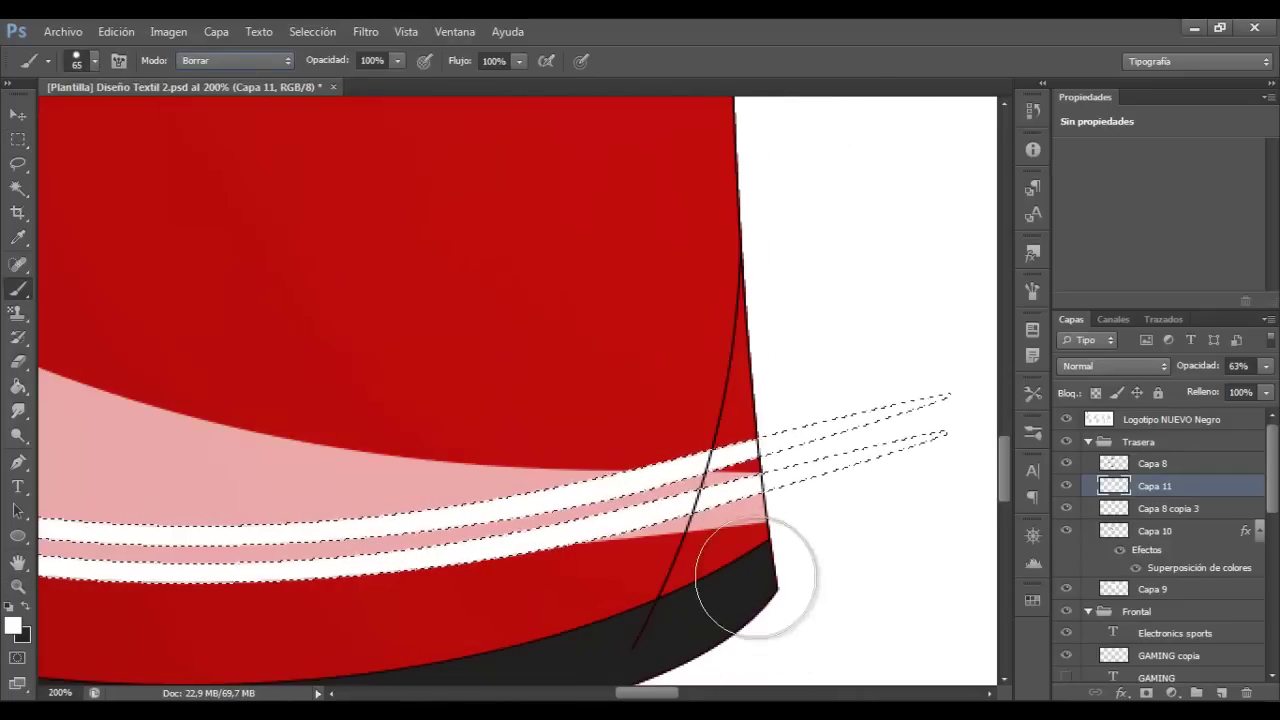
pyautogui.moveTo(774, 500); pyautogui.dragTo(672, 478)
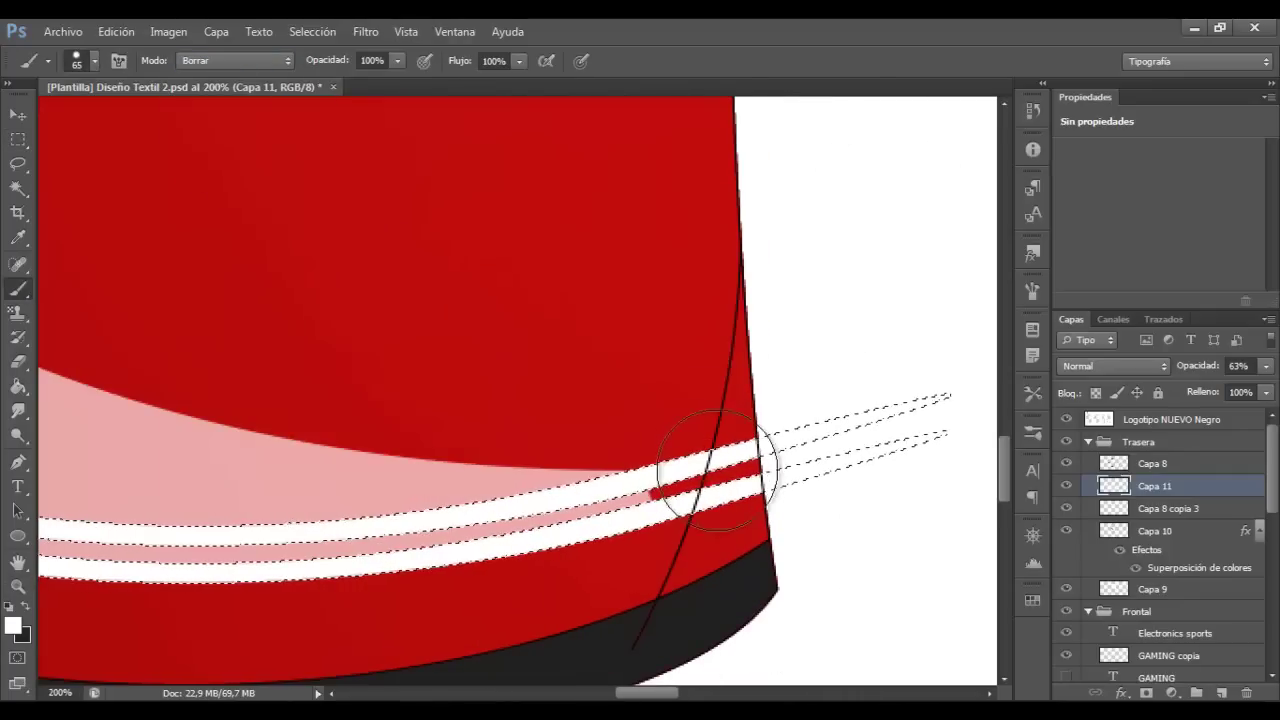
pyautogui.hotkey('ctrl', 'd')
pyautogui.press('m')
pyautogui.press('0')
pyautogui.press('b')
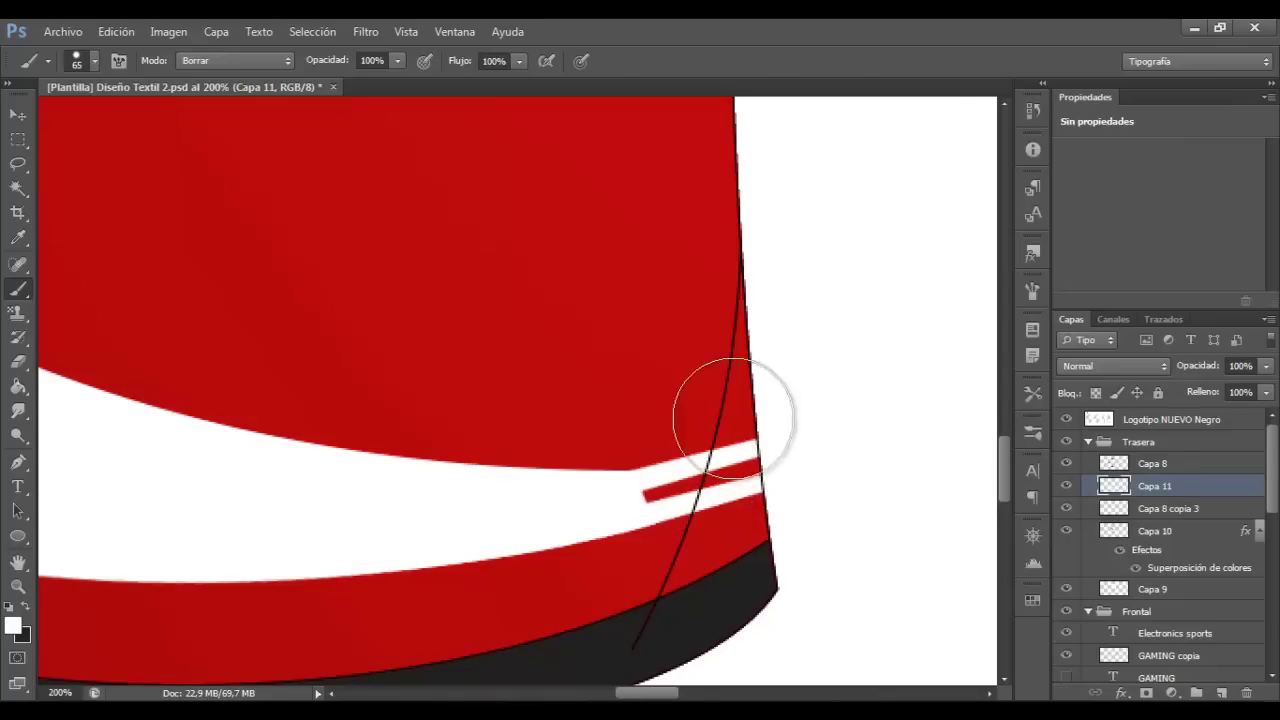
pyautogui.press('z')
pyautogui.scroll(-5, 200, 257)
# Duplicate the sleeve stripe layer and try a first placement toward the back shirt
pyautogui.scroll(3, 580, 390)
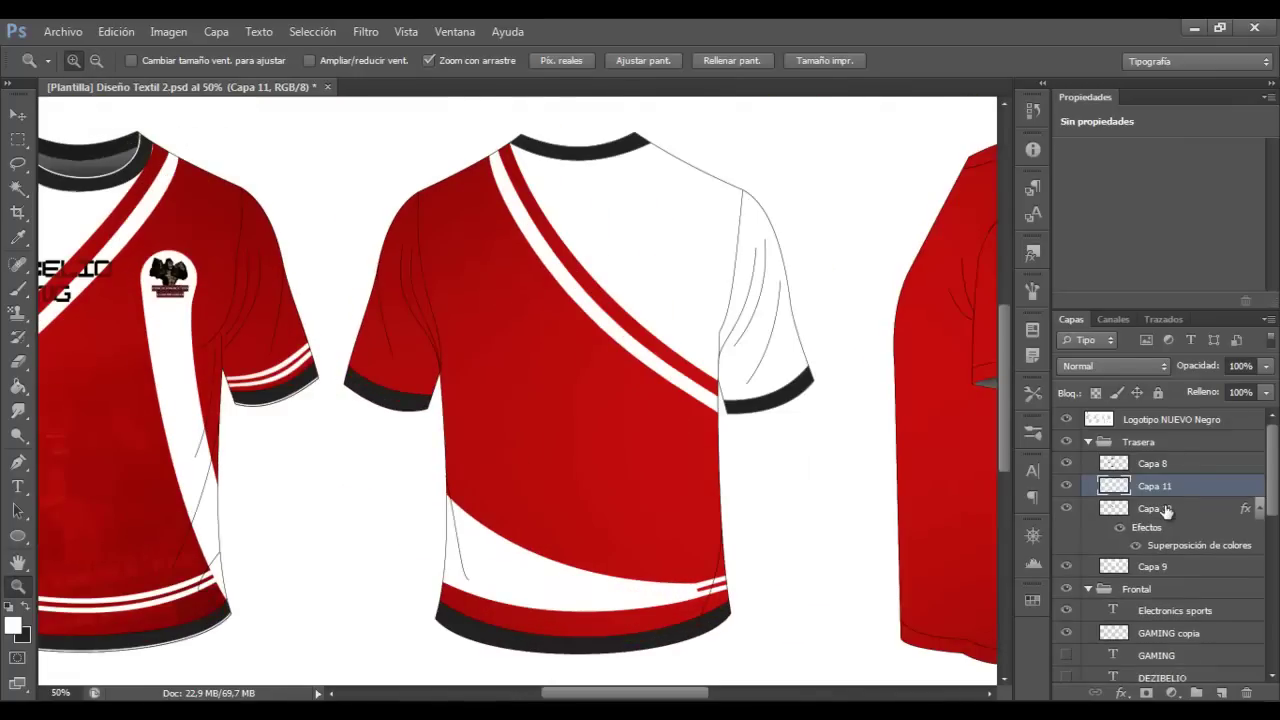
pyautogui.keyDown('ctrl'); pyautogui.click(270, 372); pyautogui.keyUp('ctrl')
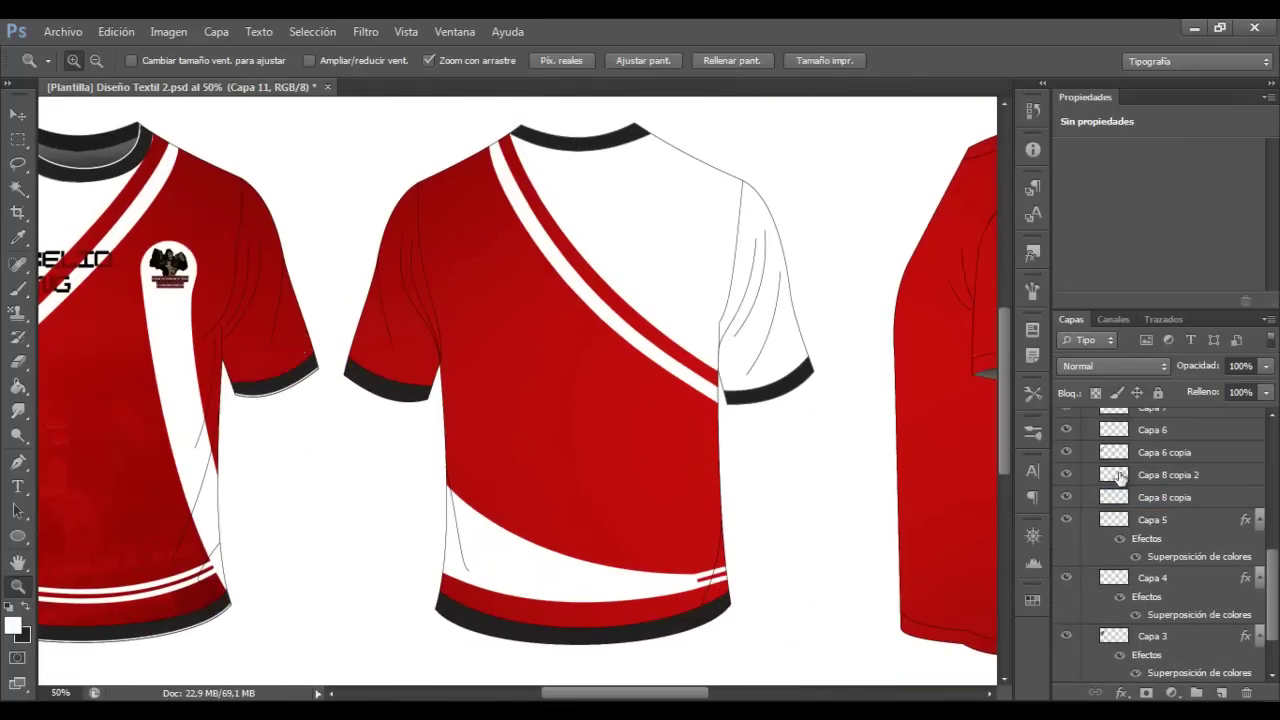
pyautogui.hotkey('ctrl', 'j')
pyautogui.hotkey('ctrl', 't')
pyautogui.moveTo(313, 372); pyautogui.dragTo(430, 372)
pyautogui.press('Escape')
# Move the stripe copy into the Trasera group and fit it, rotated, onto the back shirt's left sleeve
pyautogui.moveTo(1168, 474); pyautogui.dragTo(1168, 486)
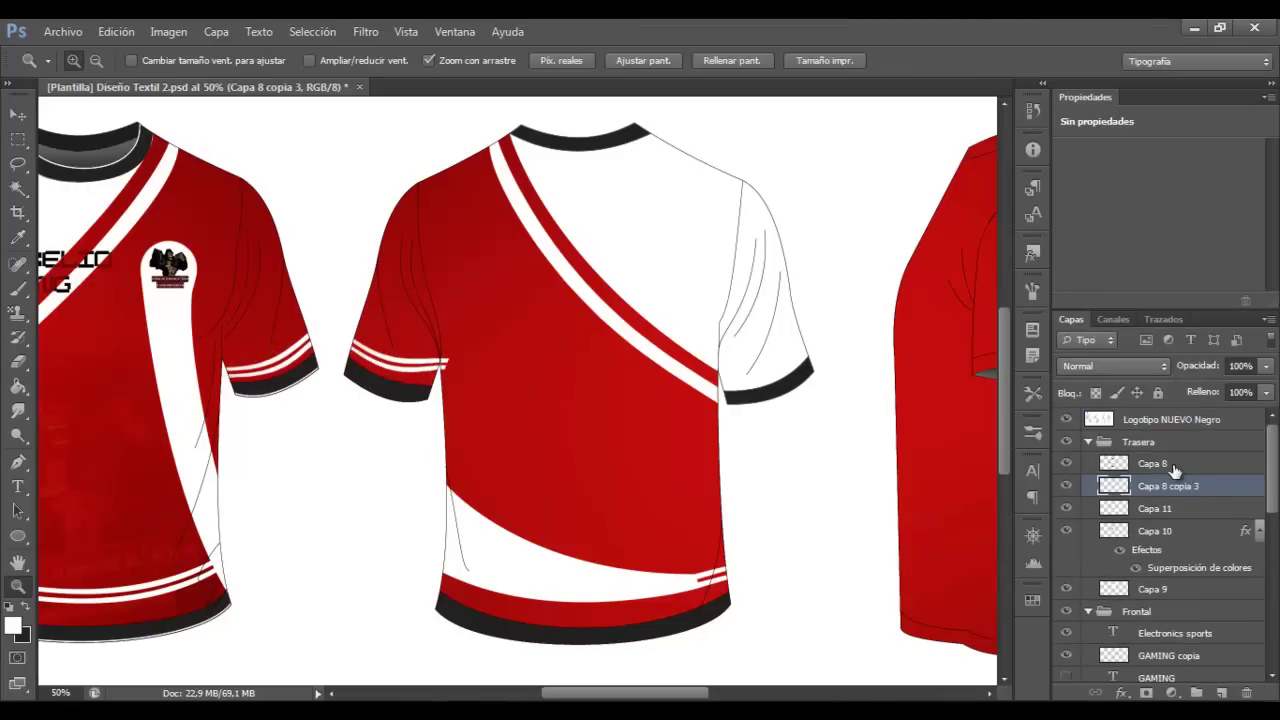
pyautogui.hotkey('ctrl', 't')
pyautogui.moveTo(270, 372); pyautogui.dragTo(390, 355)
pyautogui.scroll(3, 409, 367)
pyautogui.moveTo(555, 420); pyautogui.dragTo(471, 400)
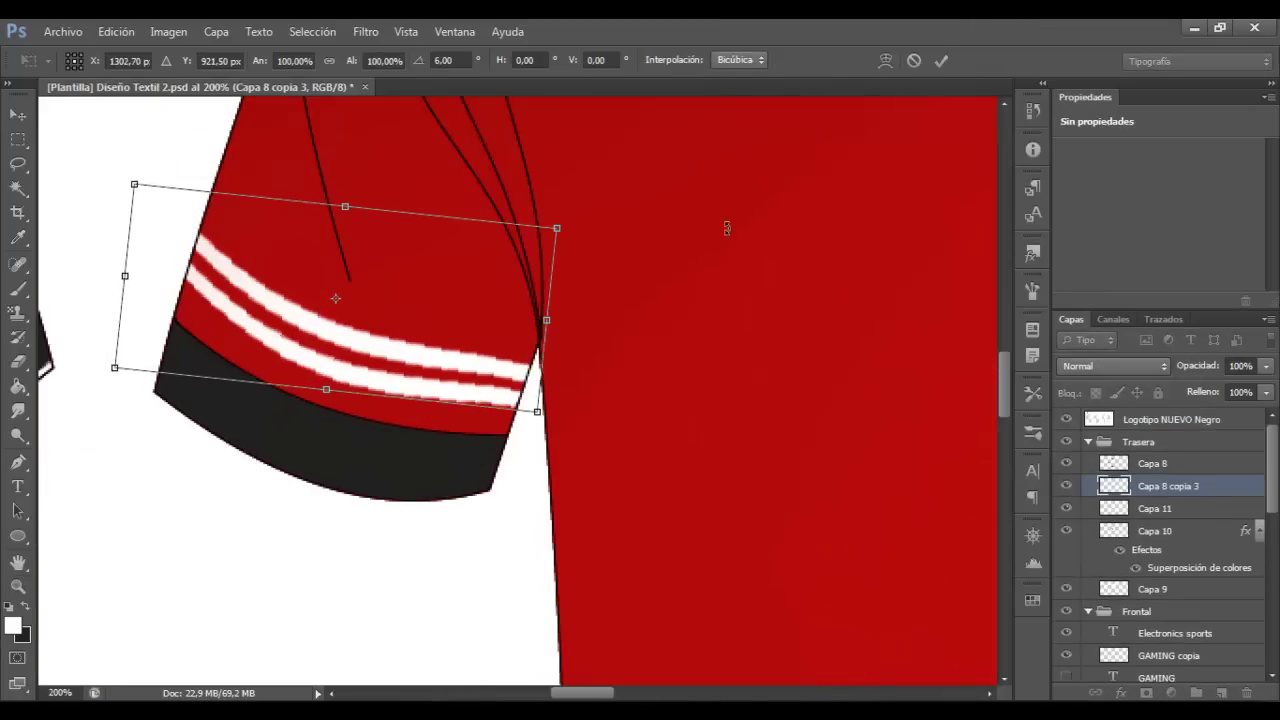
pyautogui.press('Return')
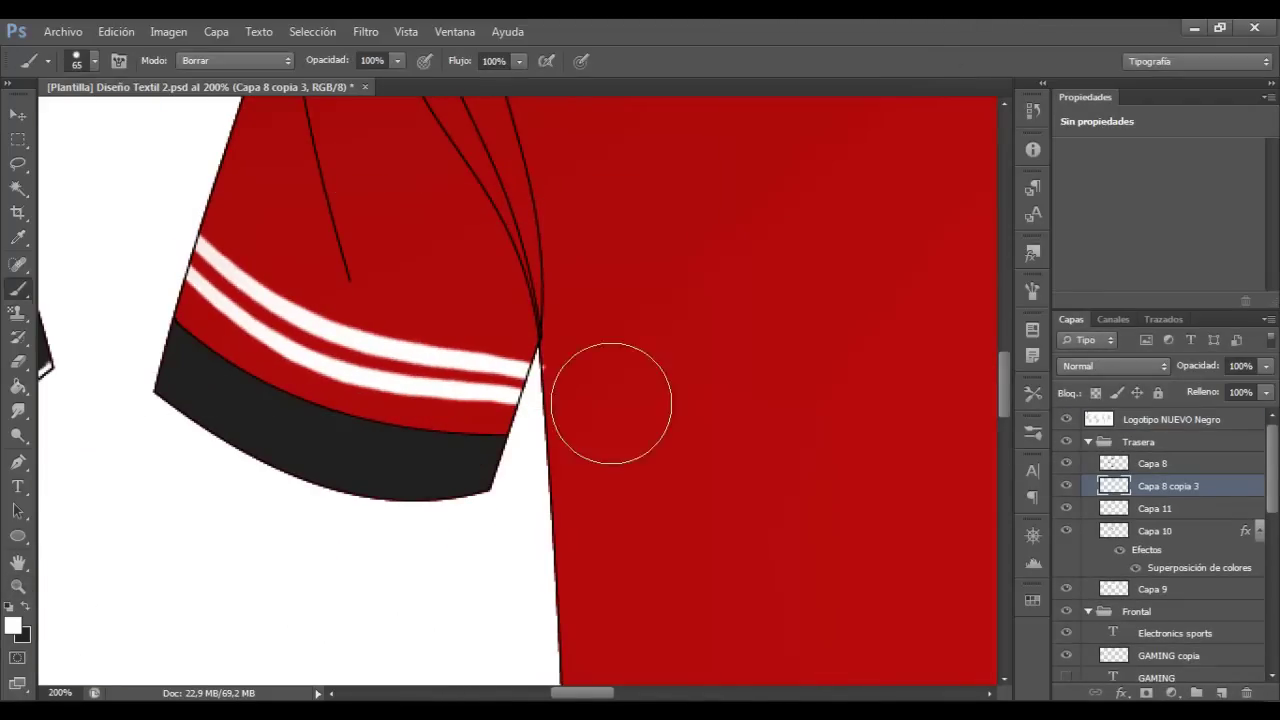
pyautogui.hotkey('ctrl', '-')
pyautogui.hotkey('ctrl', '-')
pyautogui.hotkey('ctrl', '-')
pyautogui.click(55, 31)
pyautogui.doubleClick(829, 430)
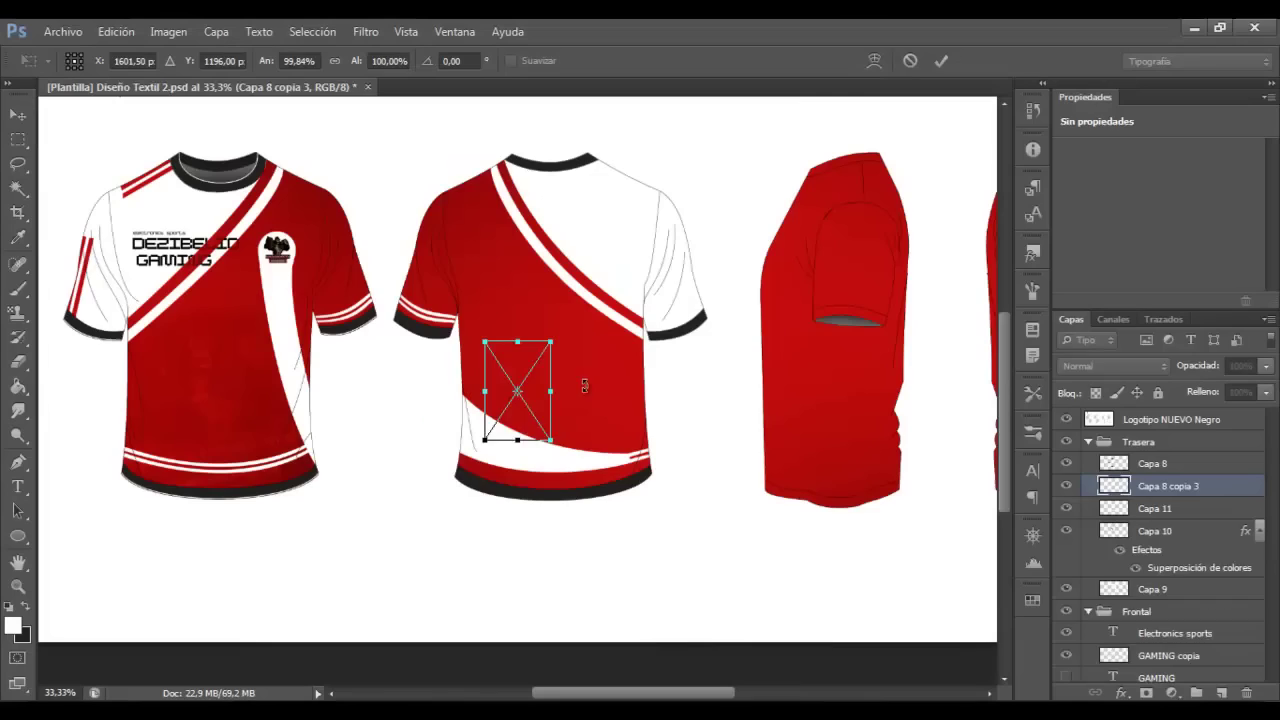
# Stretch the dotted texture over the back shirt in Luz suave at 19% opacity
pyautogui.moveTo(458, 285)
pyautogui.mouseDown()
pyautogui.moveTo(773, 539)
pyautogui.moveTo(737, 597)
pyautogui.mouseUp()
pyautogui.press('Return')
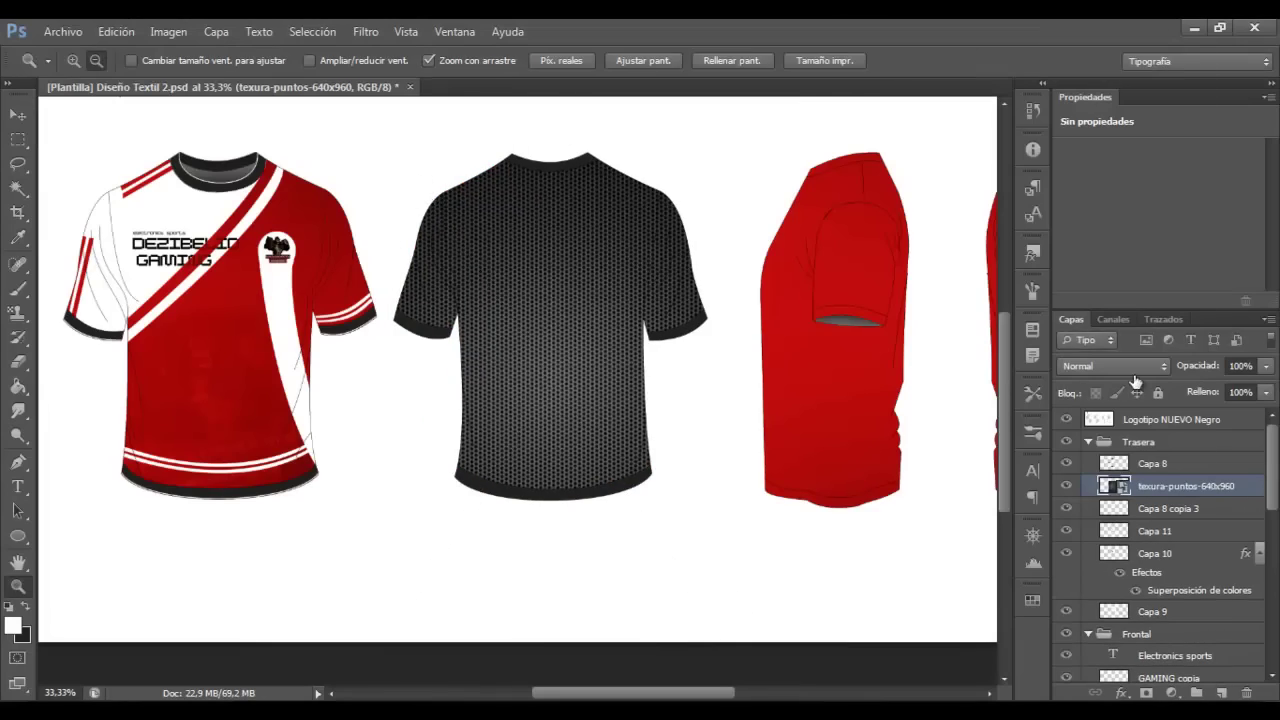
pyautogui.hotkey('shift', 'alt', 'f')
pyautogui.moveTo(1213, 366); pyautogui.dragTo(1211, 366)
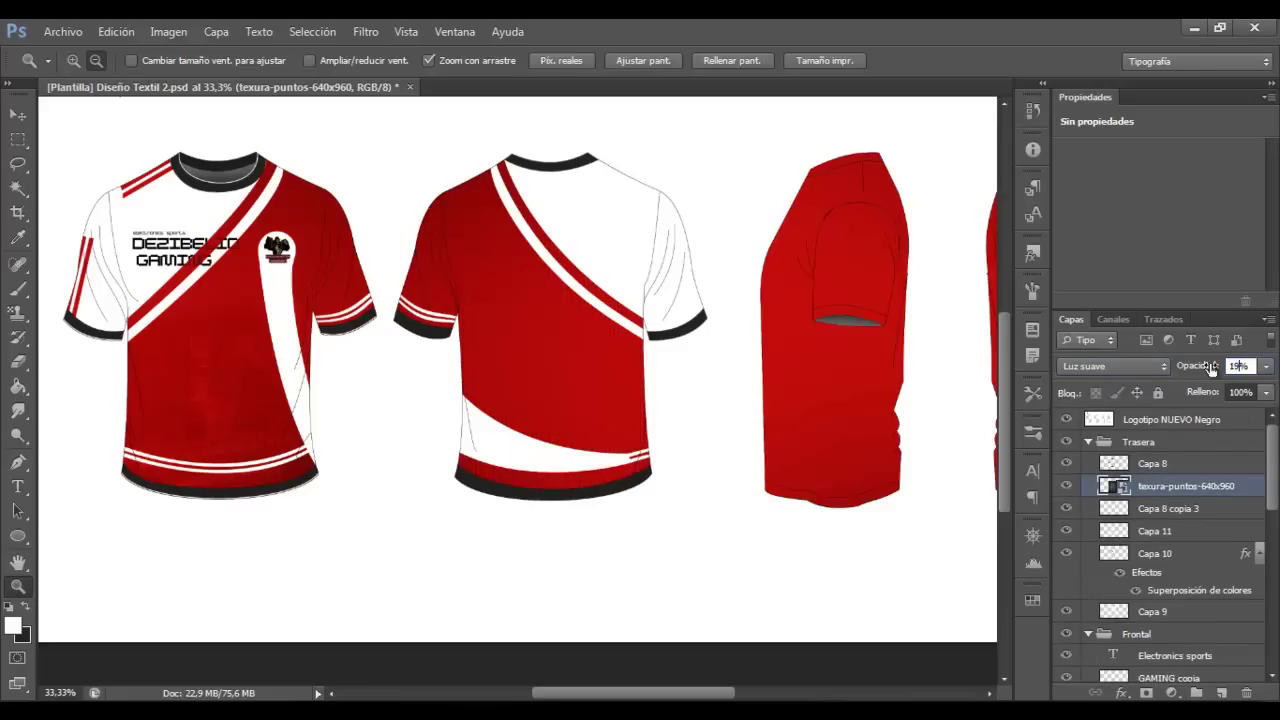
# On a new layer, brush white trim beside the back shirt's cuff band
pyautogui.click(399, 257)
pyautogui.click(116, 31)
pyautogui.hotkey('ctrl', 'shift', 'alt', 'n')
pyautogui.press('b')
pyautogui.hotkey('ctrl', '+')
pyautogui.hotkey('ctrl', '+')
pyautogui.hotkey('ctrl', '+')
pyautogui.moveTo(220, 330); pyautogui.dragTo(290, 367)
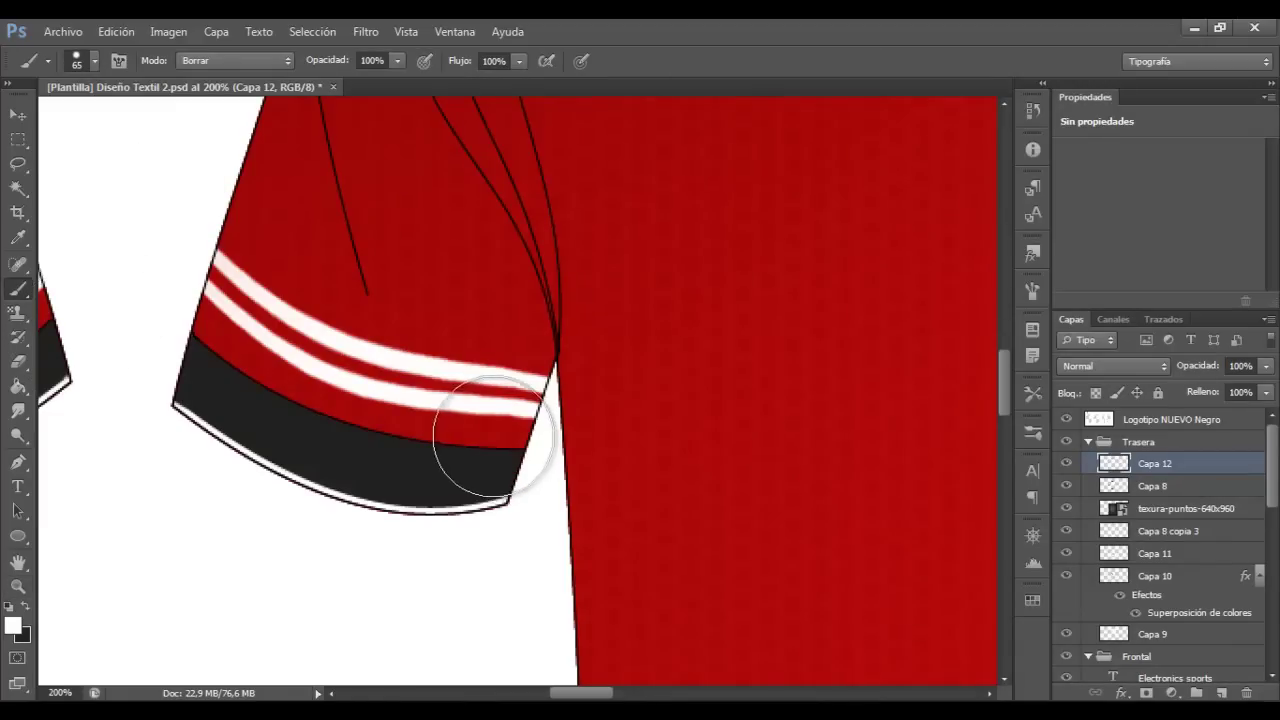
pyautogui.moveTo(567, 692); pyautogui.dragTo(668, 678)
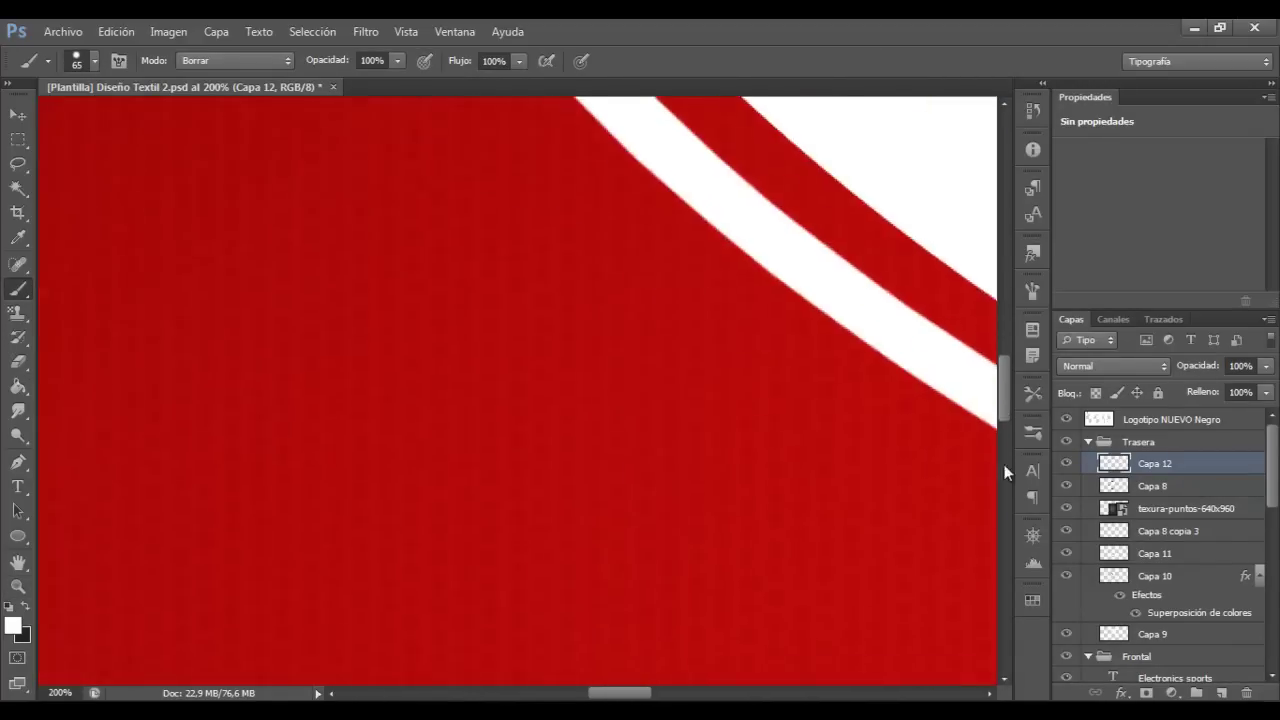
# Continue the white trim touch-ups around the back collar and hem
pyautogui.scroll(-5, 555, 340)
pyautogui.hscroll(-3, 457, 357)
pyautogui.moveTo(643, 360); pyautogui.dragTo(120, 310)
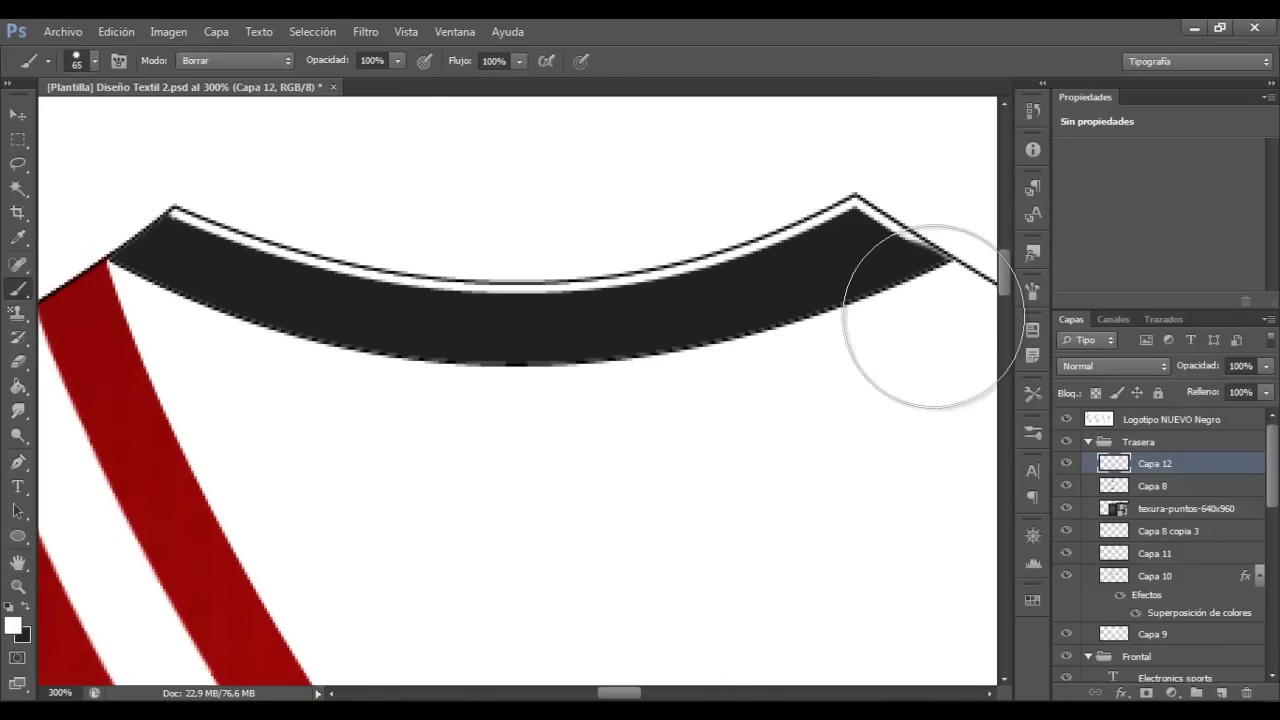
pyautogui.press('z')
pyautogui.moveTo(820, 377); pyautogui.dragTo(601, 506)
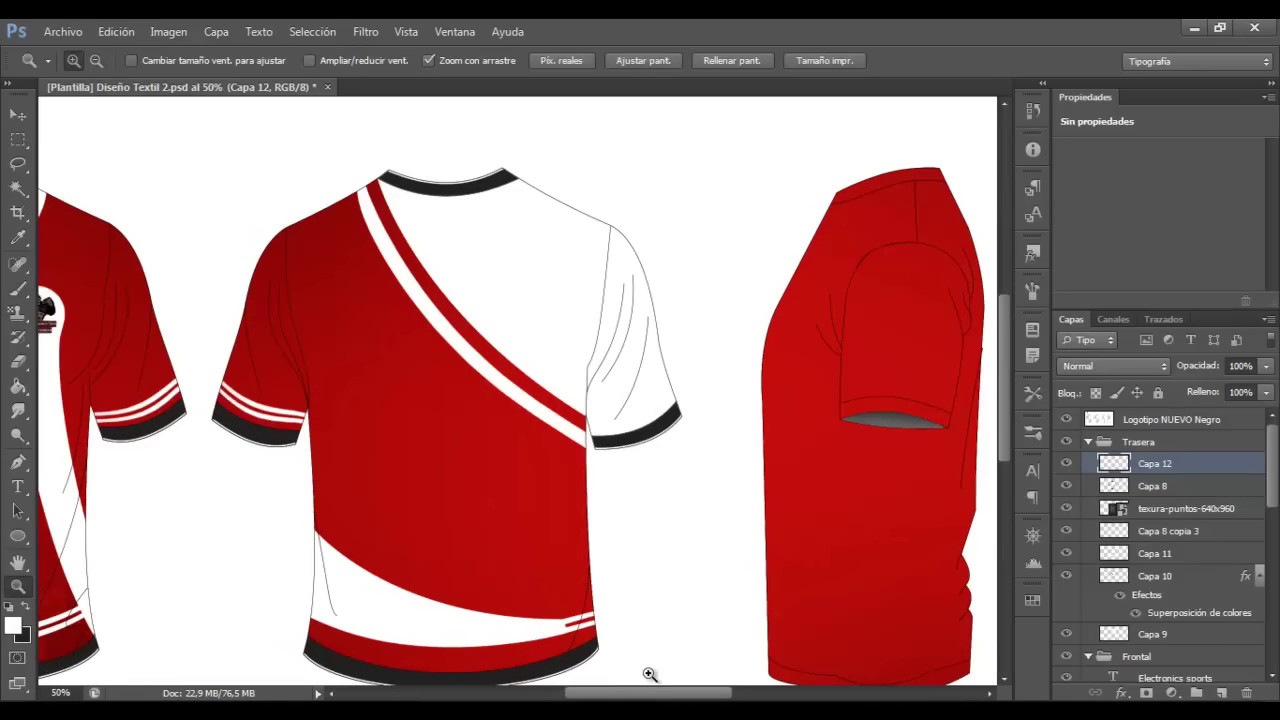
pyautogui.moveTo(620, 692); pyautogui.dragTo(565, 692)
pyautogui.scroll(-5, 1070, 517)
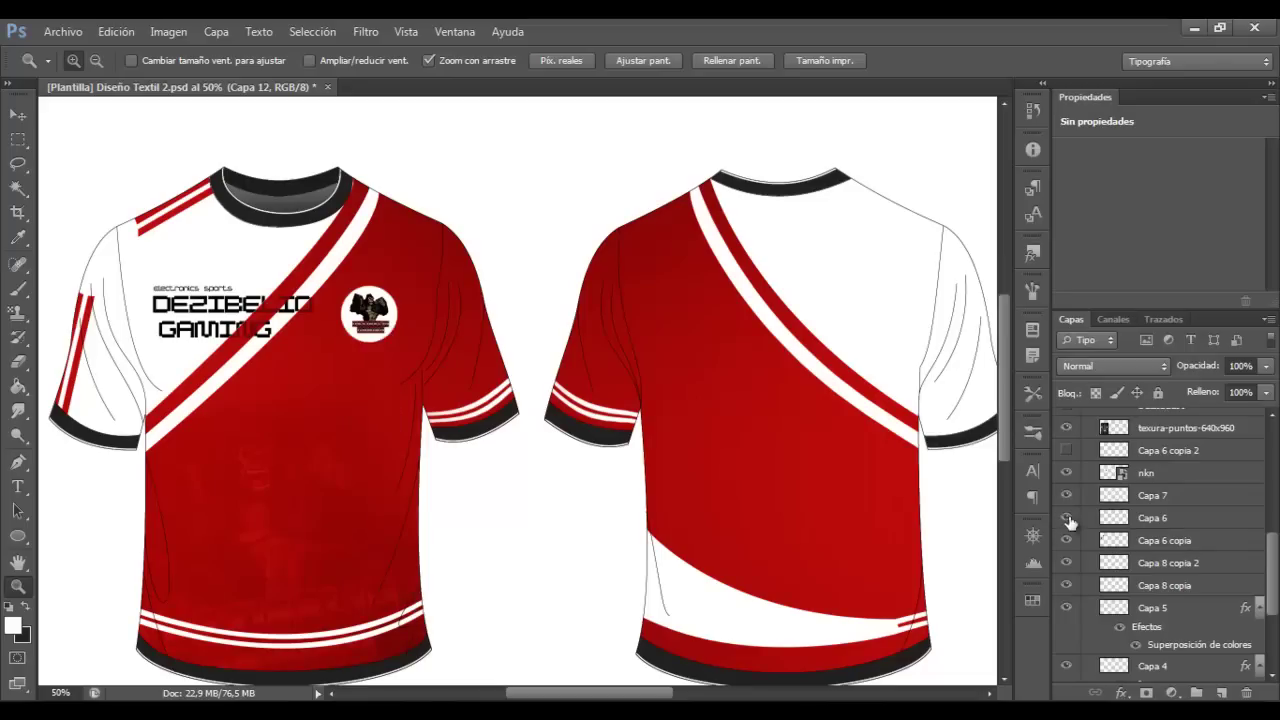
# Copy the shoulder stripe layer, flip it and fit it onto the back shirt's right shoulder and sleeve
pyautogui.hotkey('ctrl', 'j')
pyautogui.scroll(5, 1150, 500)
pyautogui.hotkey('ctrl', 't')
pyautogui.moveTo(660, 697); pyautogui.dragTo(705, 697)
pyautogui.moveTo(700, 330); pyautogui.dragTo(723, 364)
pyautogui.press('Up')
pyautogui.press('Up')
pyautogui.press('Up')
pyautogui.press('Up')
pyautogui.press('Up')
pyautogui.press('Up')
pyautogui.press('Up')
pyautogui.press('Up')
pyautogui.press('Up')
pyautogui.press('Up')
pyautogui.press('Up')
pyautogui.press('Up')
pyautogui.press('Escape')
pyautogui.hotkey('ctrl', 't')
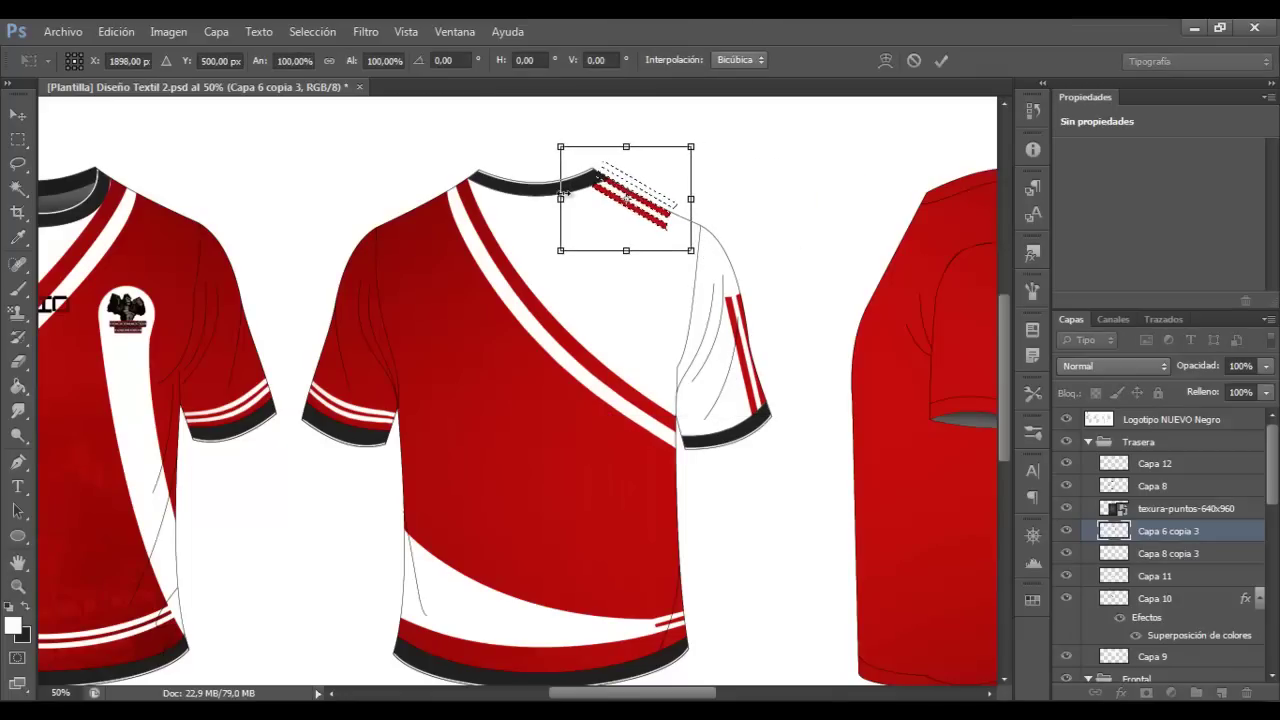
pyautogui.press('Return')
pyautogui.press('z')
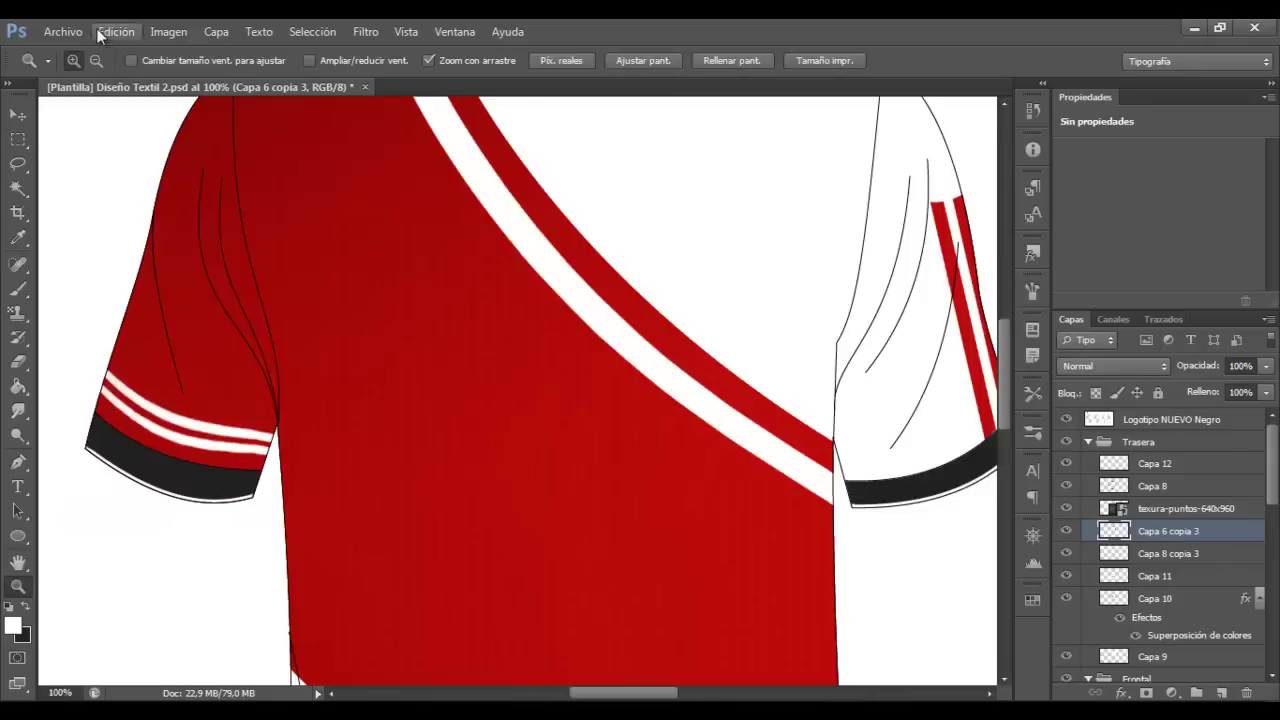
pyautogui.keyDown('alt'); pyautogui.click(128, 243); pyautogui.keyUp('alt')
pyautogui.click(128, 243)
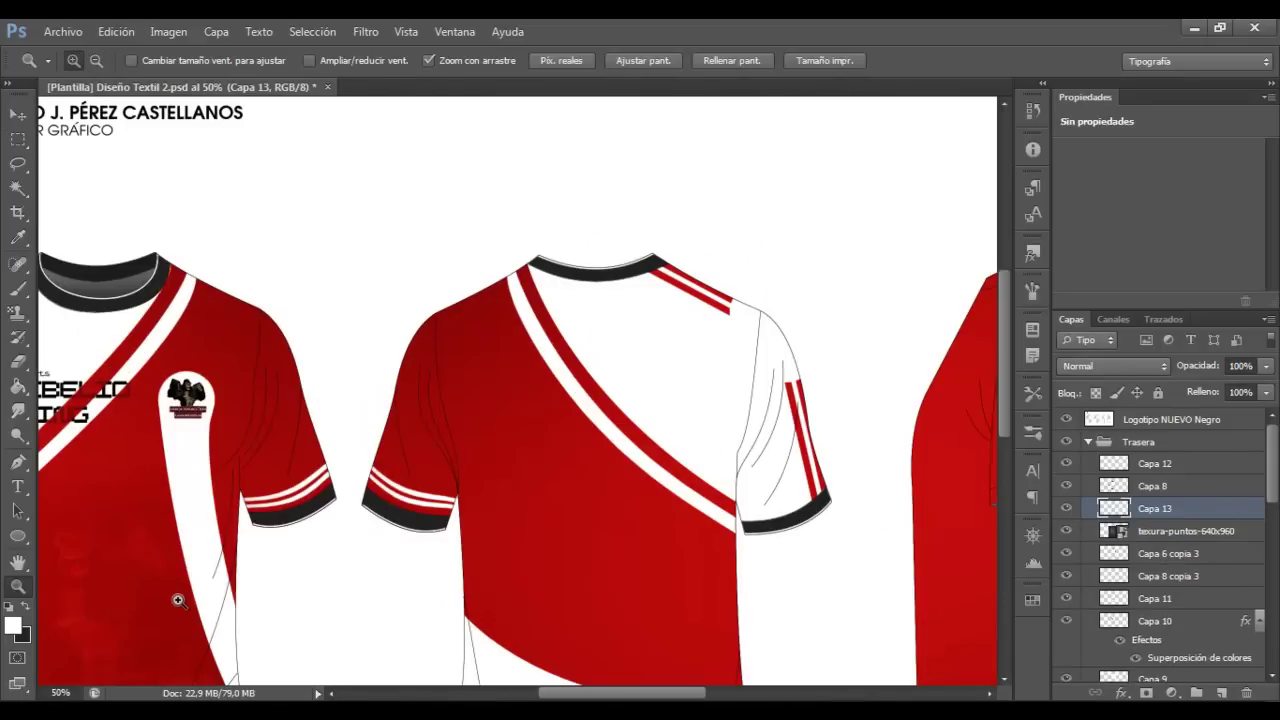
# Paint a red-yellow-red flag using yellow and red colours with marquee selections and Paint Bucket fills
pyautogui.click(20, 633)
pyautogui.press('Return')
pyautogui.press('Return')
pyautogui.press('m')
pyautogui.press('g')
pyautogui.click(606, 331)
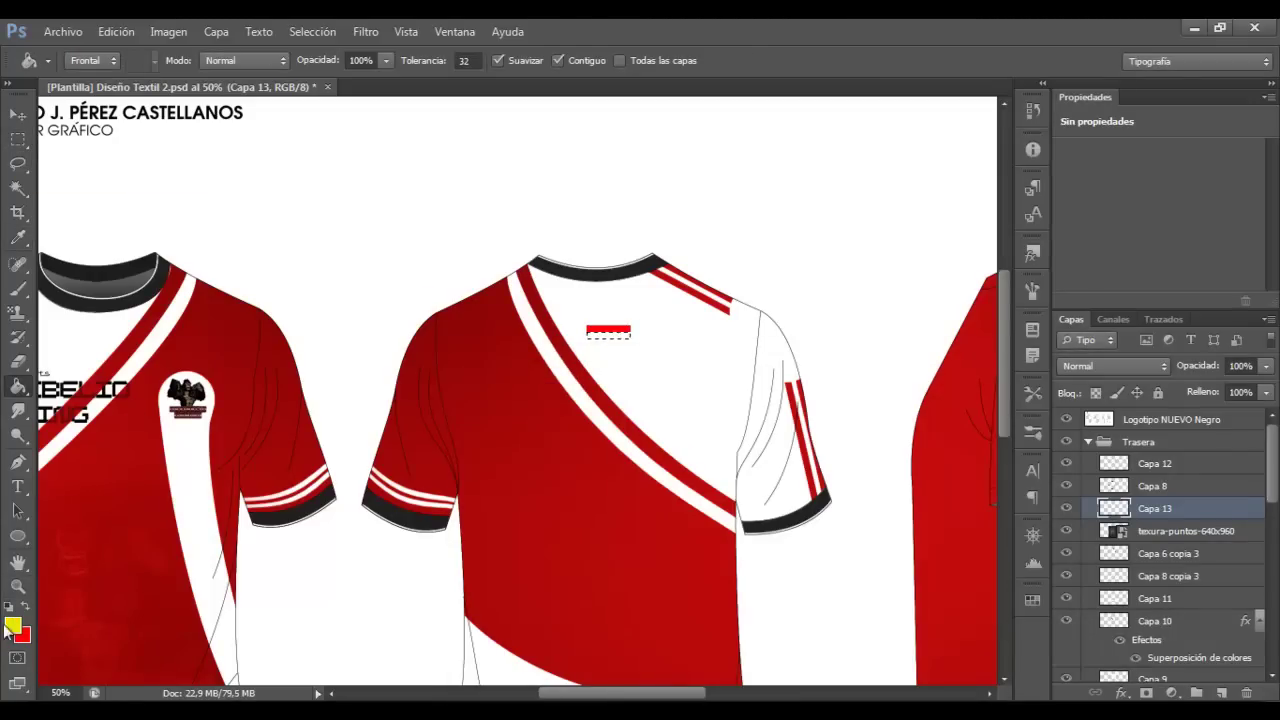
pyautogui.click(619, 352)
# Scale the flag to about half size and nudge it just below the back collar
pyautogui.press('z')
pyautogui.click(651, 286)
pyautogui.hotkey('ctrl', 't')
pyautogui.moveTo(630, 390); pyautogui.dragTo(580, 388)
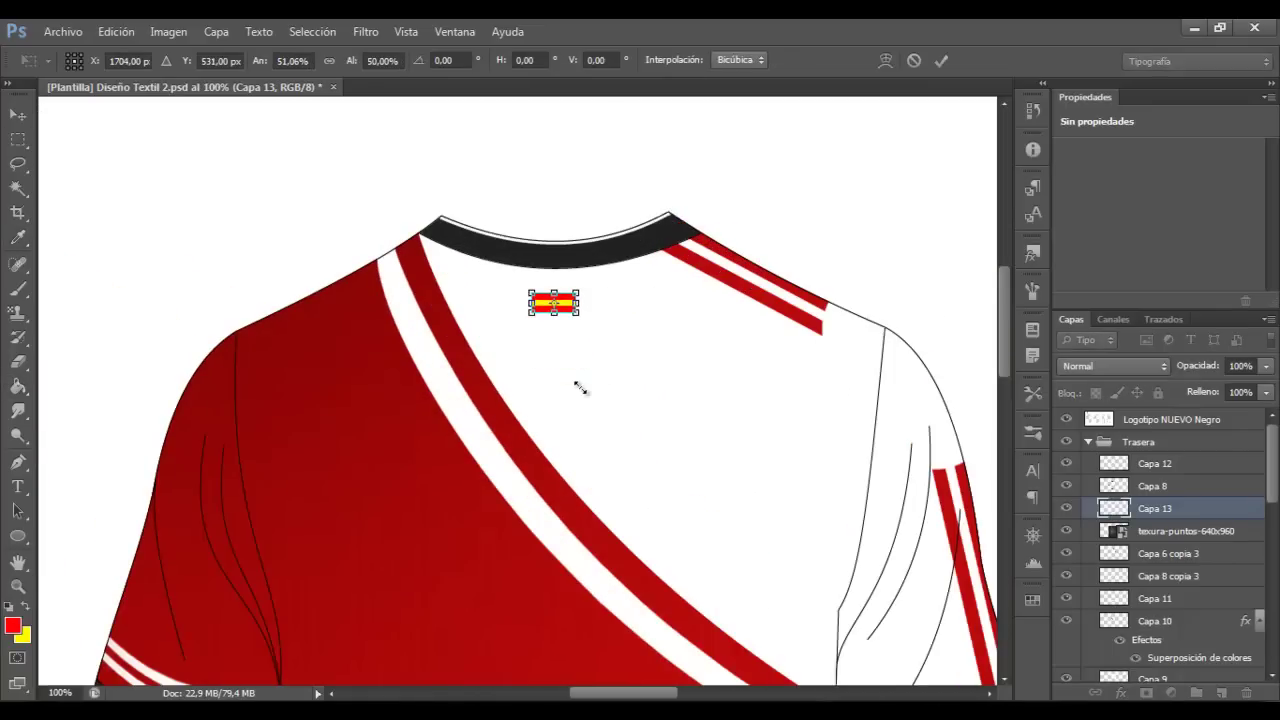
pyautogui.click(941, 60)
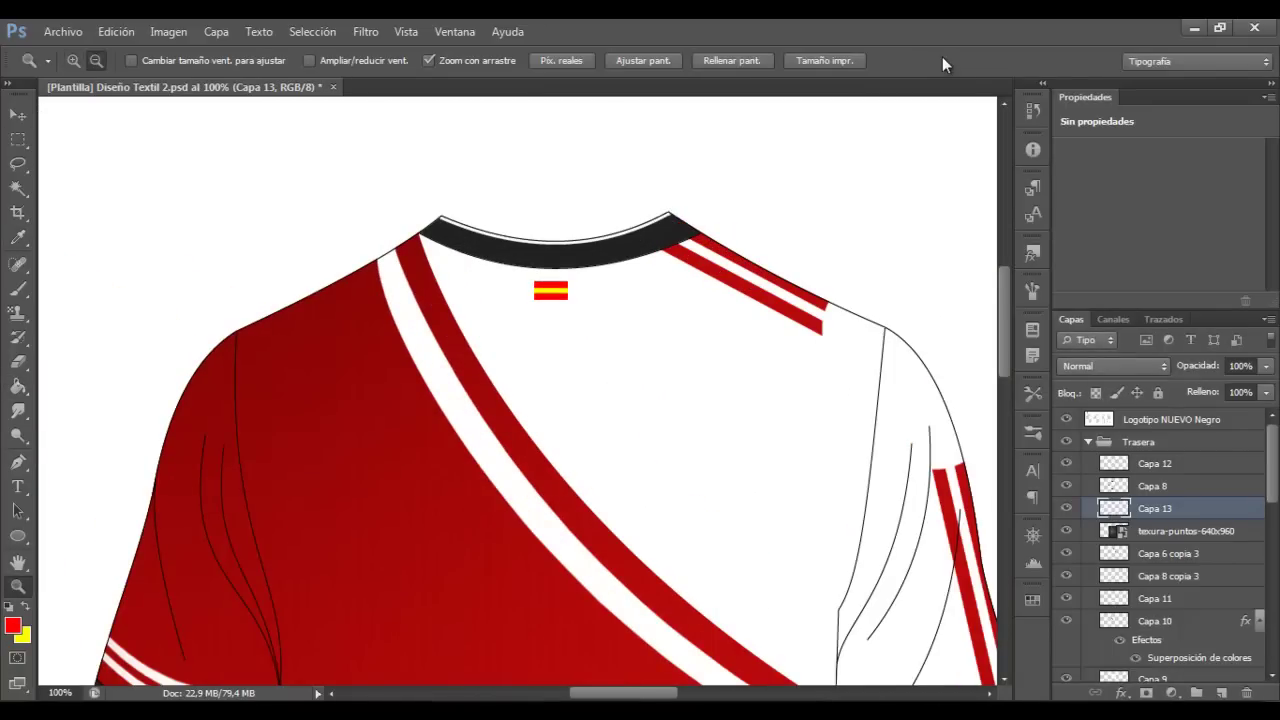
pyautogui.hotkey('ctrl', 't')
pyautogui.moveTo(568, 300); pyautogui.dragTo(563, 300)
# Add the text NOMBRE on the upper back in AvantGarde-Demi
pyautogui.press('Return')
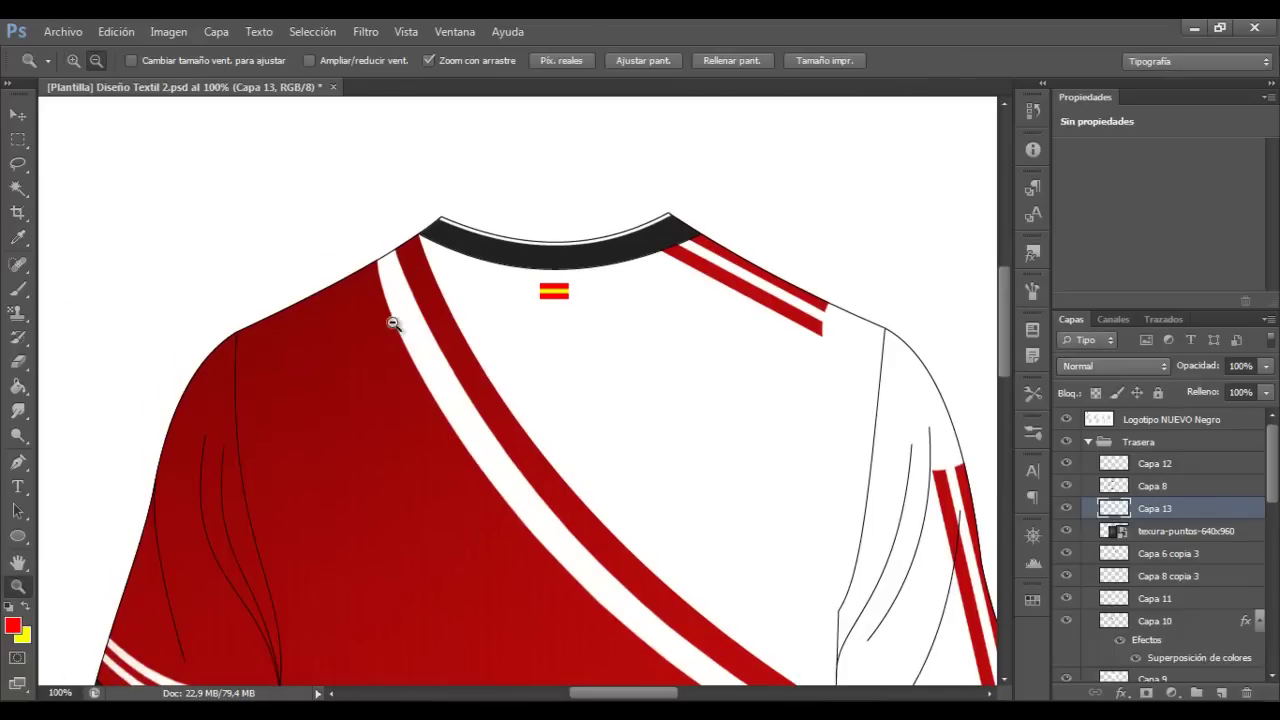
pyautogui.hotkey('ctrl', '-')
pyautogui.hotkey('ctrl', '-')
pyautogui.press('t')
pyautogui.moveTo(368, 487); pyautogui.dragTo(588, 610)
pyautogui.moveTo(465, 503); pyautogui.dragTo(466, 358)
pyautogui.click(200, 61)
pyautogui.click(414, 437)
# Recolour the NOMBRE lettering black
pyautogui.hotkey('ctrl', 'a')
pyautogui.click(559, 398)
pyautogui.click(830, 61)
pyautogui.hotkey('ctrl', '+')
pyautogui.hotkey('ctrl', '+')
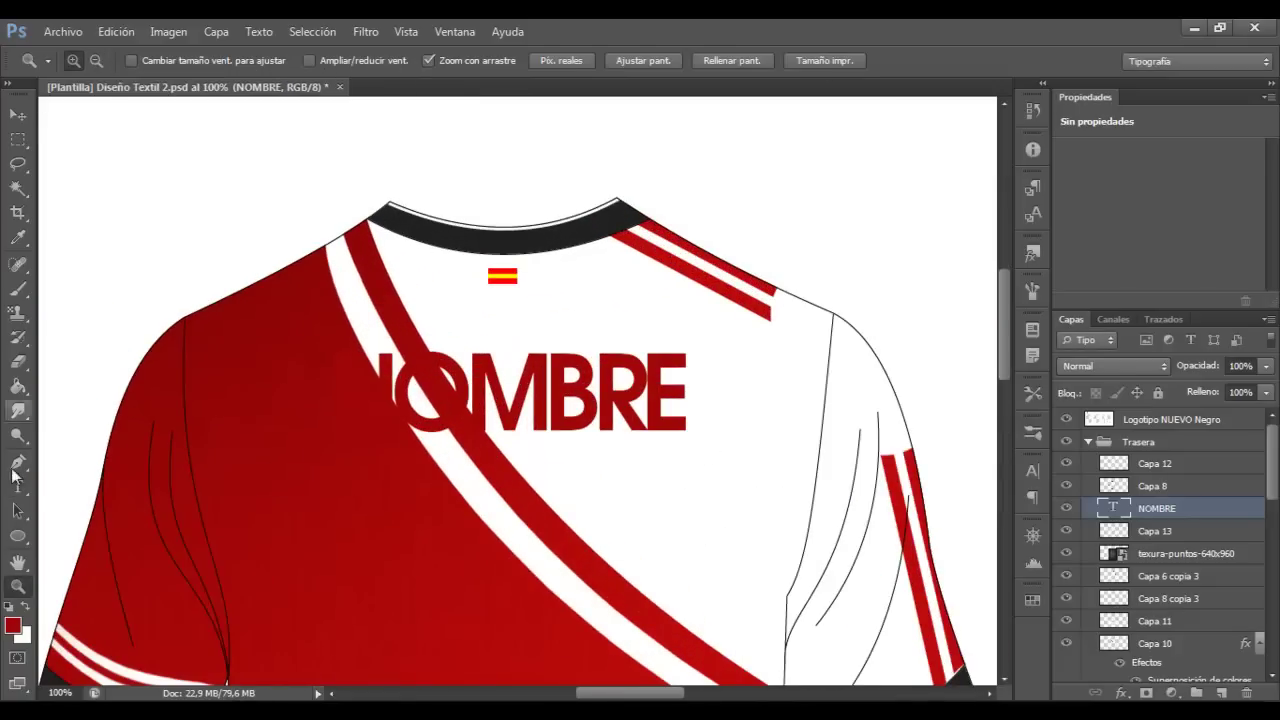
pyautogui.doubleClick(505, 395)
pyautogui.click(619, 61)
pyautogui.click(903, 393)
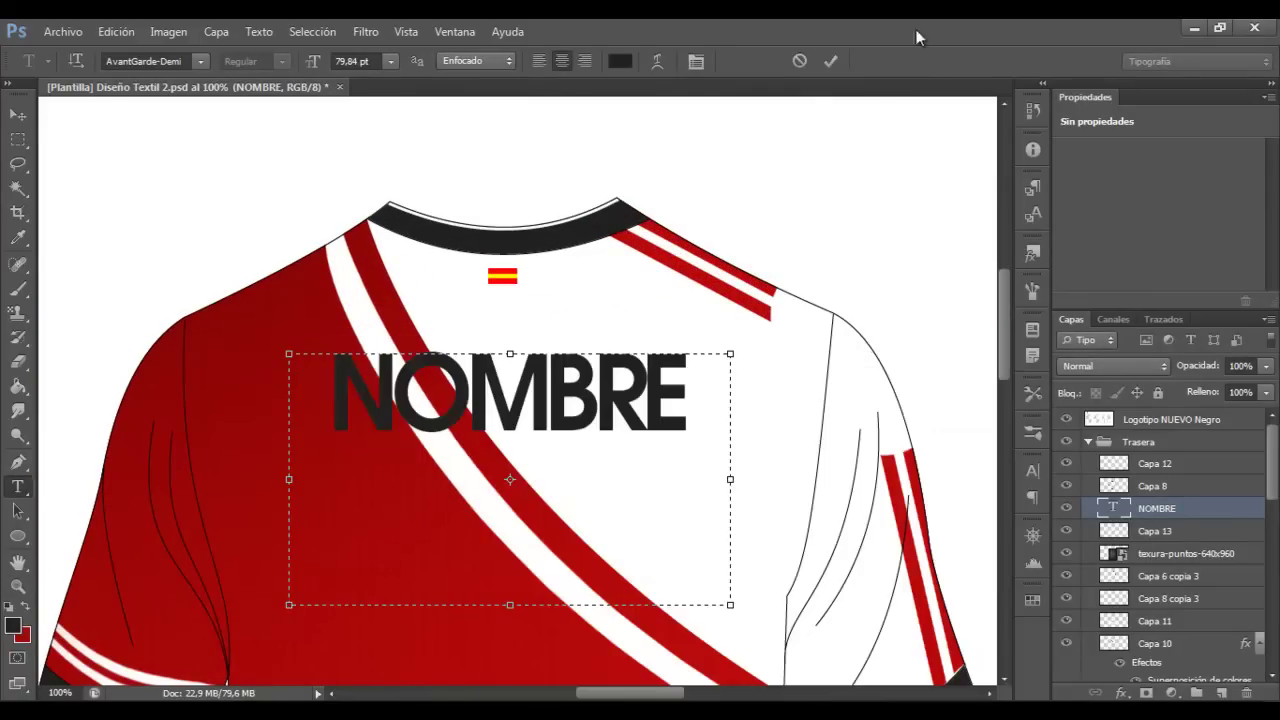
pyautogui.moveTo(499, 400); pyautogui.dragTo(396, 335)
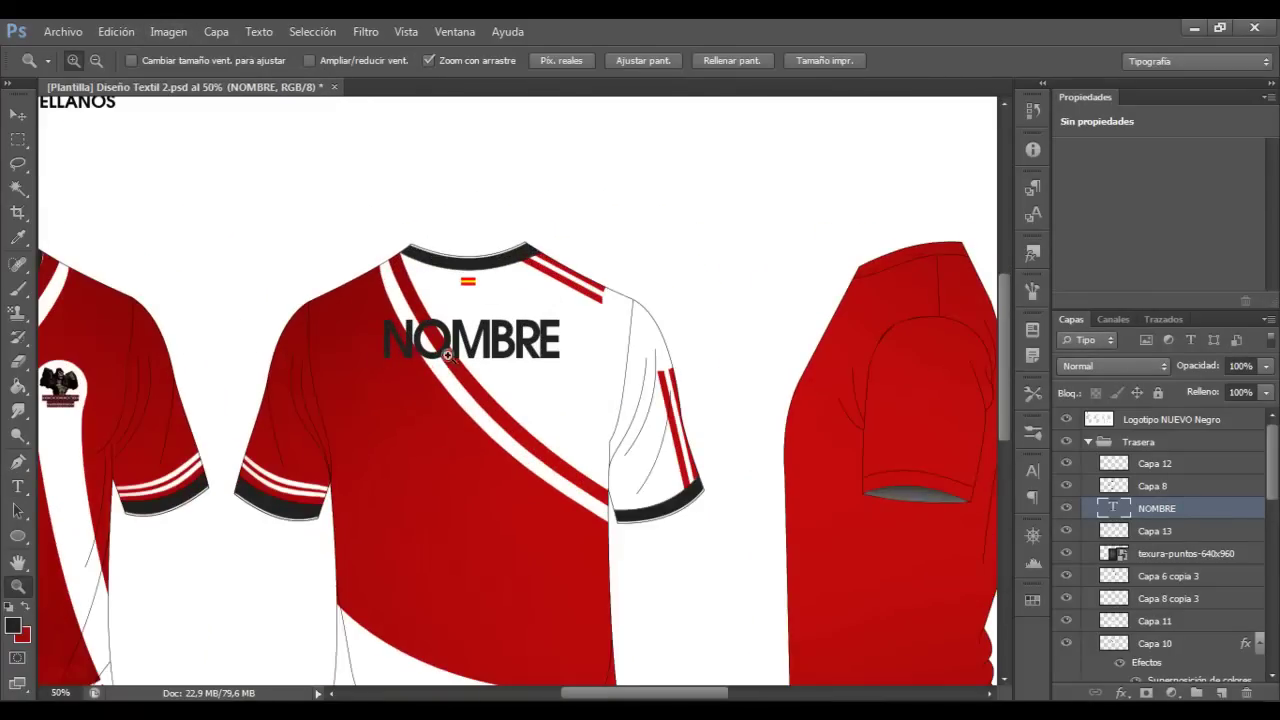
# Place the Dzibelio artwork file and move its layer lower in the stack
pyautogui.click(63, 31)
pyautogui.click(86, 331)
pyautogui.doubleClick(580, 334)
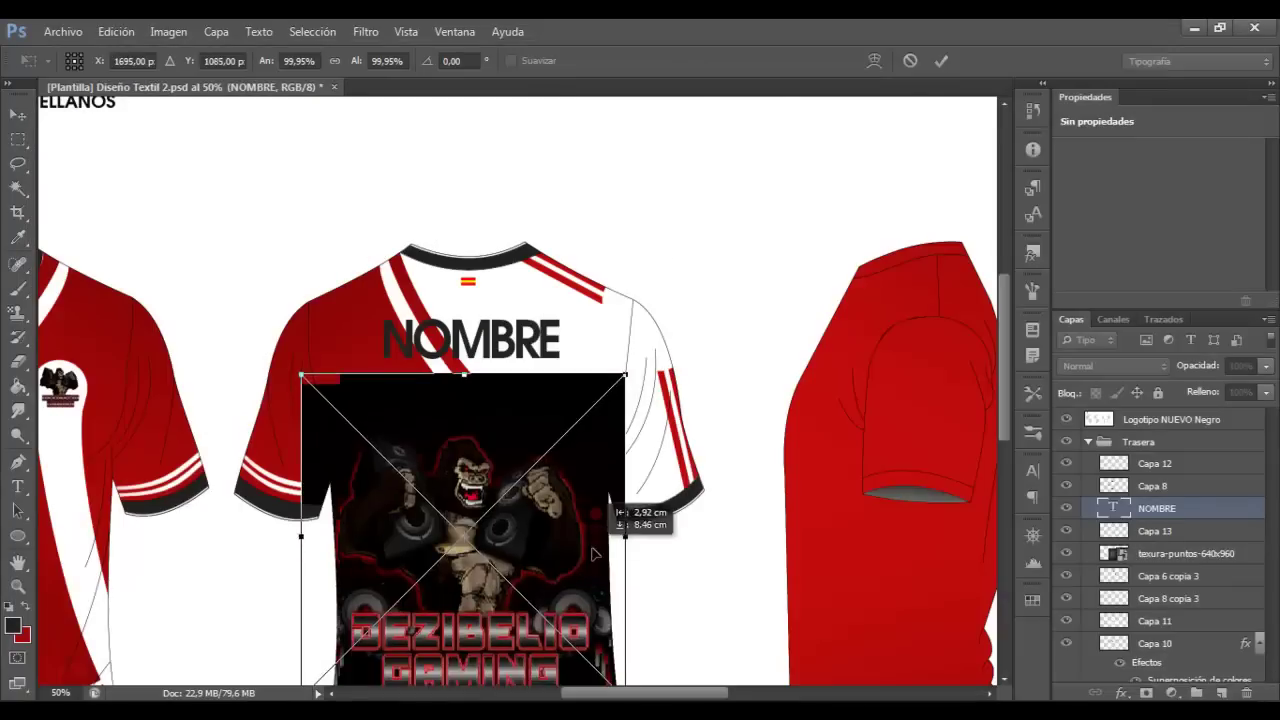
pyautogui.press('Return')
pyautogui.moveTo(1161, 508); pyautogui.dragTo(1160, 617)
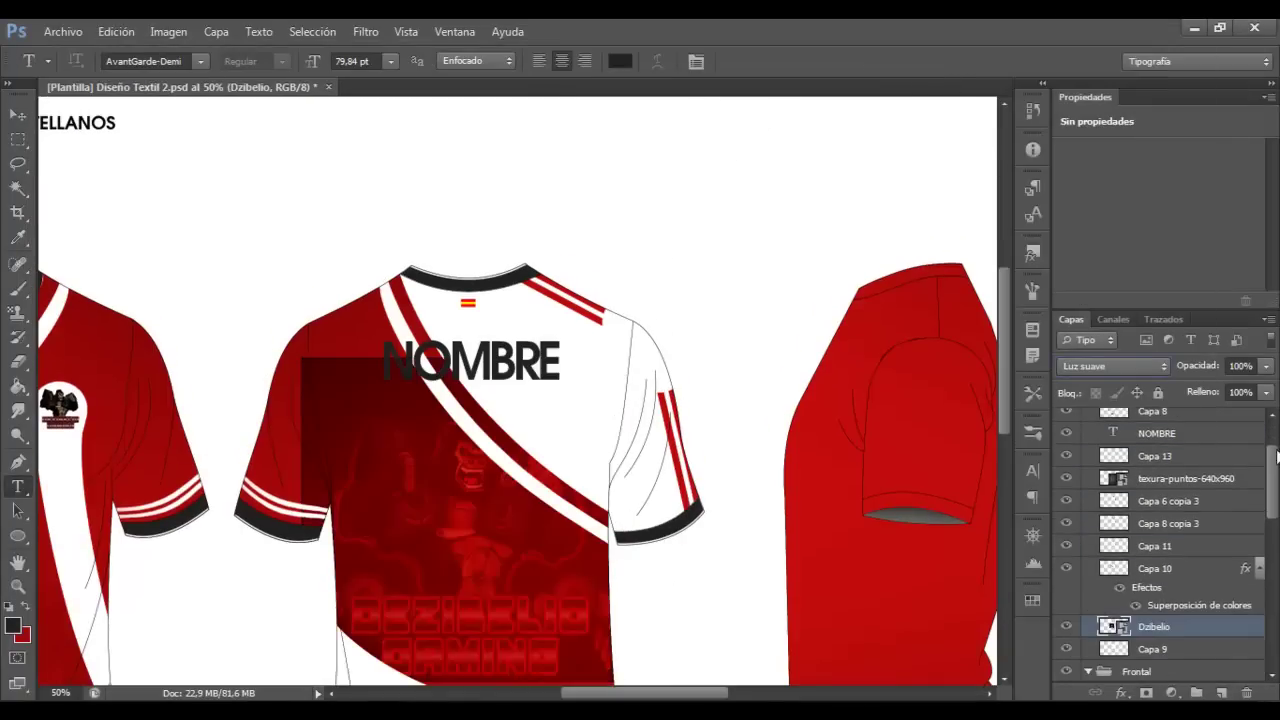
pyautogui.click(1153, 602)
# Set the Dzibelio layer to Luz suave at 31% opacity, rasterize it, erase its edges and rescale it
pyautogui.press('e')
pyautogui.click(423, 290)
pyautogui.press('Return')
pyautogui.rightClick(327, 220)
pyautogui.press('Return')
pyautogui.scroll(-5, 686, 571)
pyautogui.hotkey('ctrl', 't')
pyautogui.moveTo(660, 600); pyautogui.dragTo(623, 571)
pyautogui.press('Return')
pyautogui.press('z')
pyautogui.click(302, 227)
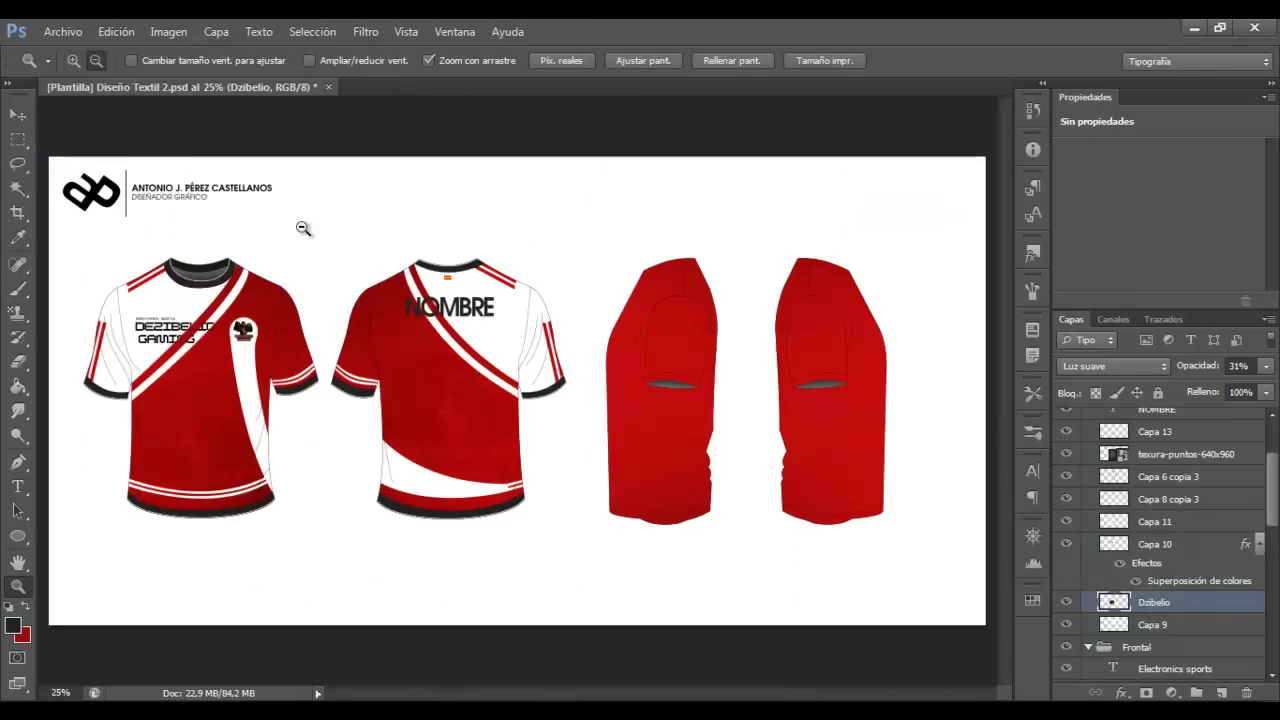
pyautogui.scroll(5, 1160, 540)
pyautogui.keyDown('alt'); pyautogui.click(1088, 441); pyautogui.keyUp('alt')
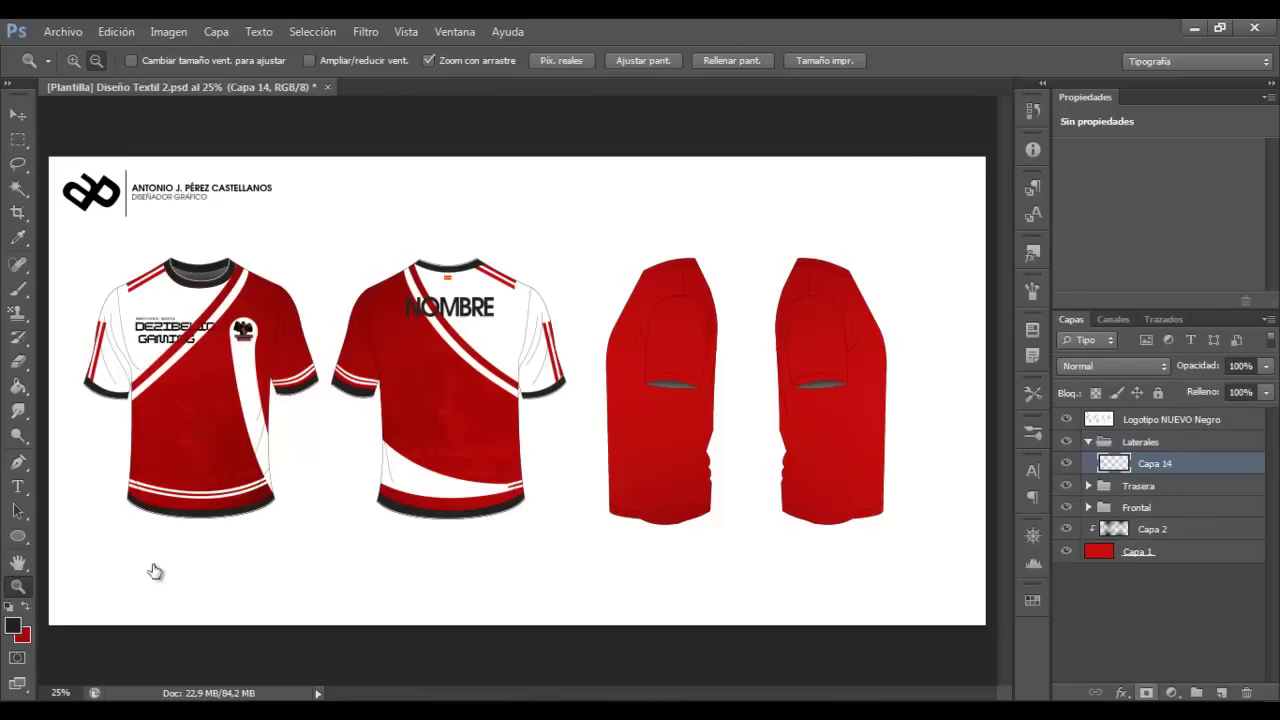
pyautogui.click(1170, 419)
pyautogui.press('w')
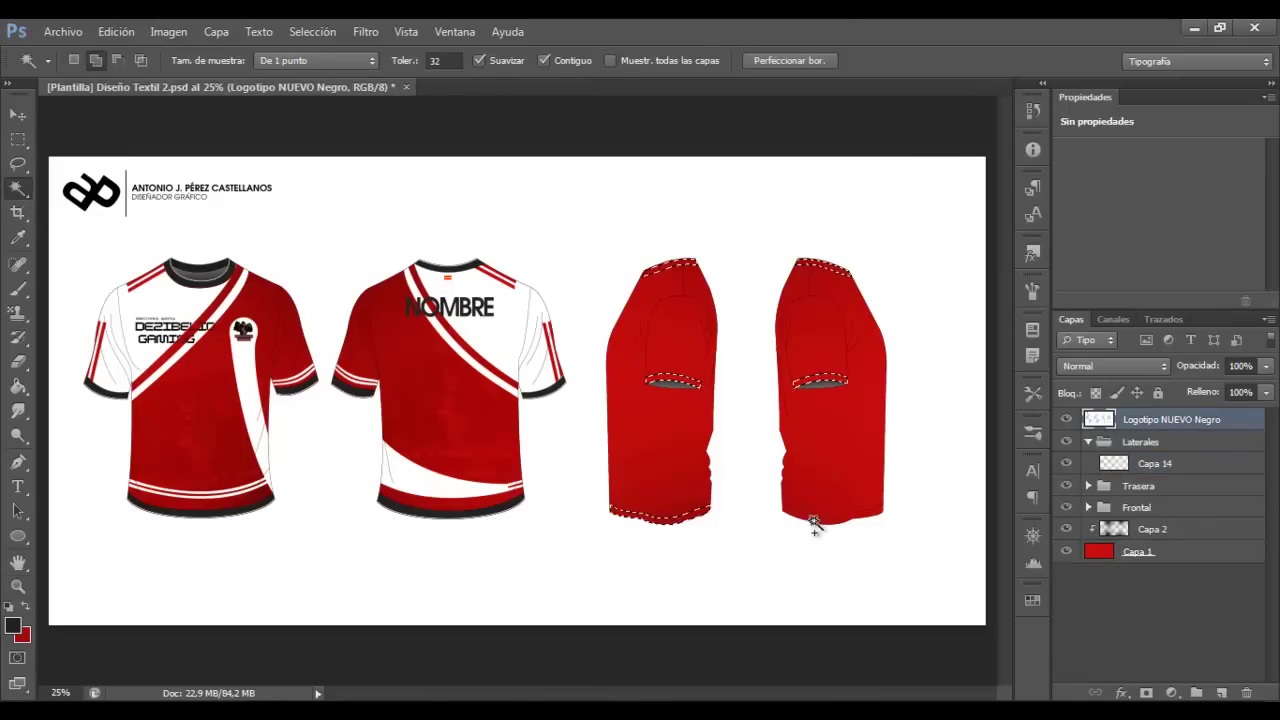
pyautogui.keyDown('shift'); pyautogui.click(810, 522); pyautogui.keyUp('shift')
pyautogui.press('g')
pyautogui.click(1136, 465)
pyautogui.press('m')
pyautogui.hotkey('ctrl', 'd')
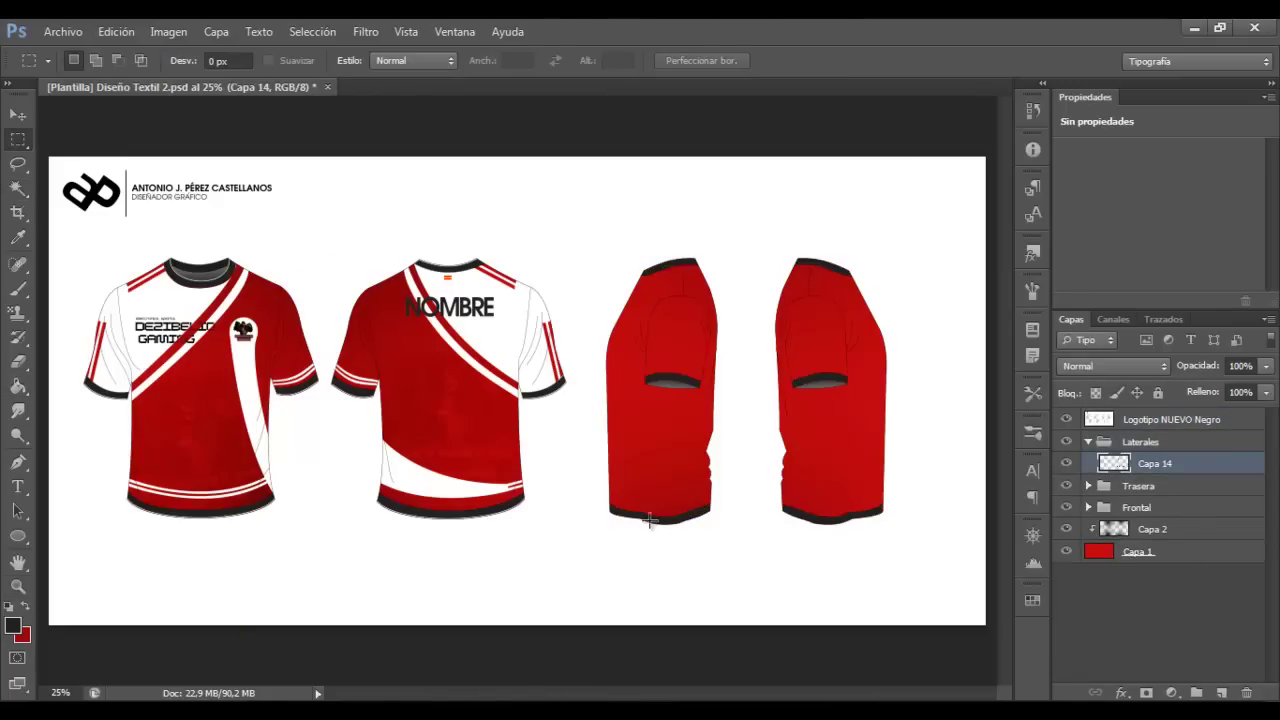
pyautogui.press('z')
pyautogui.click(790, 430)
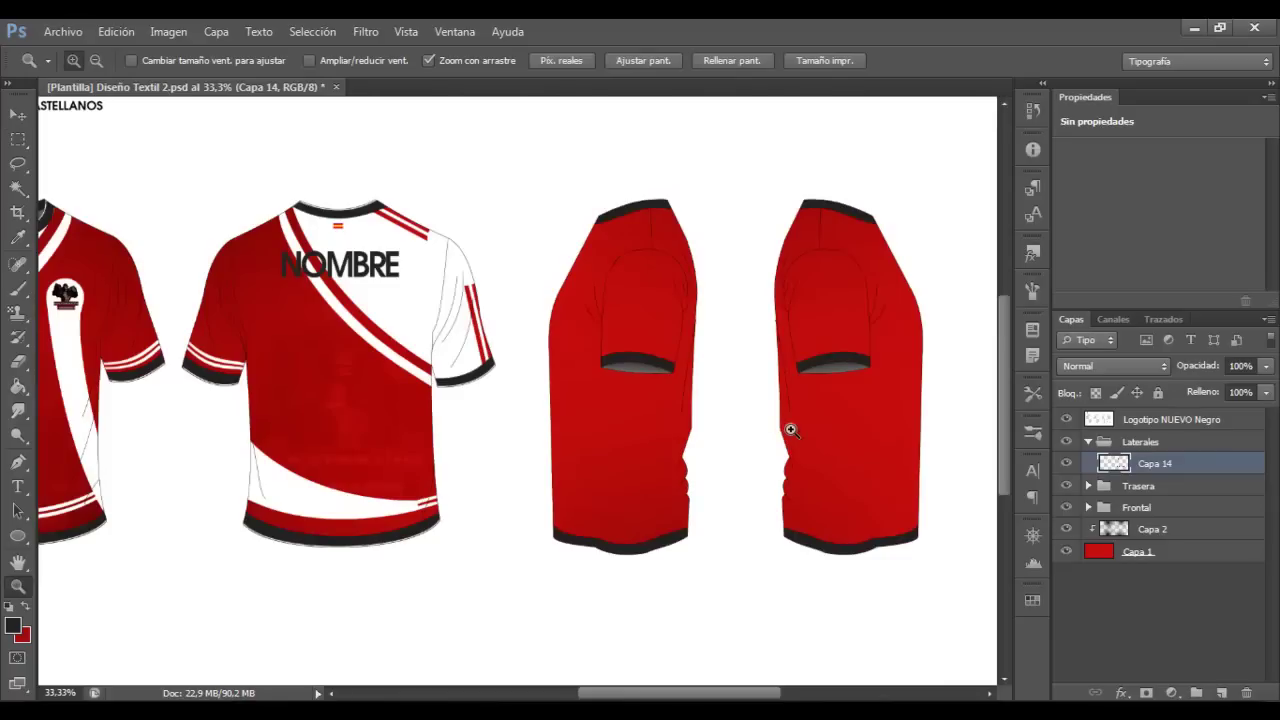
pyautogui.moveTo(644, 693)
pyautogui.mouseDown()
pyautogui.moveTo(614, 693)
pyautogui.moveTo(667, 693)
pyautogui.mouseUp()
# On a new layer, Pen-draw the right side view's V-edged shoulder and sleeve shape and fill it white
pyautogui.press('p')
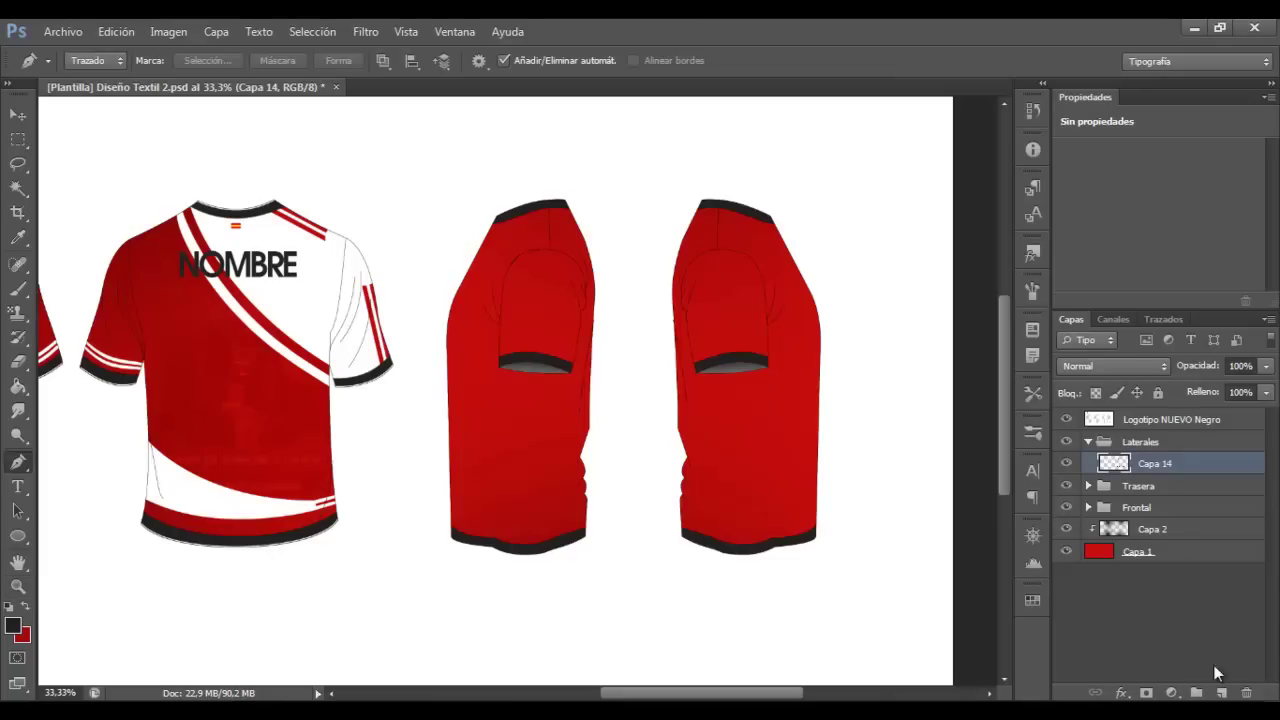
pyautogui.keyDown('ctrl'); pyautogui.click(1221, 693); pyautogui.keyUp('ctrl')
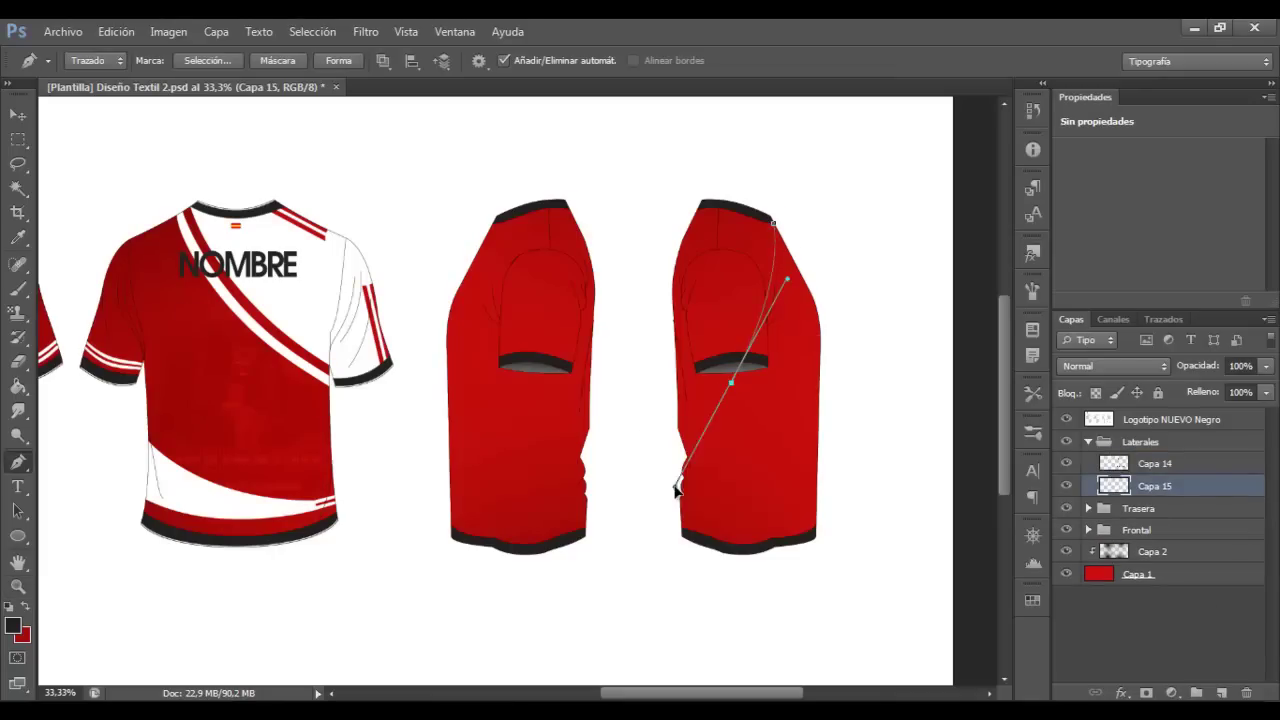
pyautogui.press('Escape')
pyautogui.moveTo(794, 268); pyautogui.dragTo(838, 268)
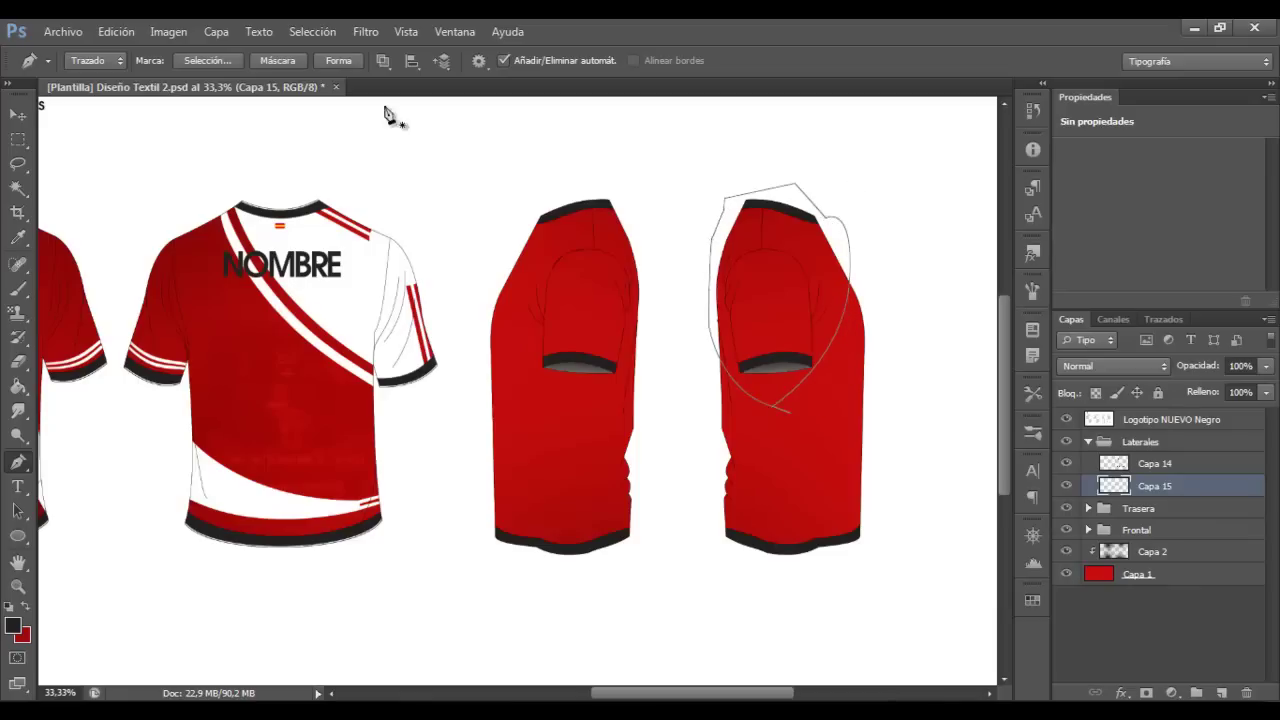
pyautogui.hotkey('ctrl', 'Return')
pyautogui.press('m')
pyautogui.hotkey('alt', 'BackSpace')
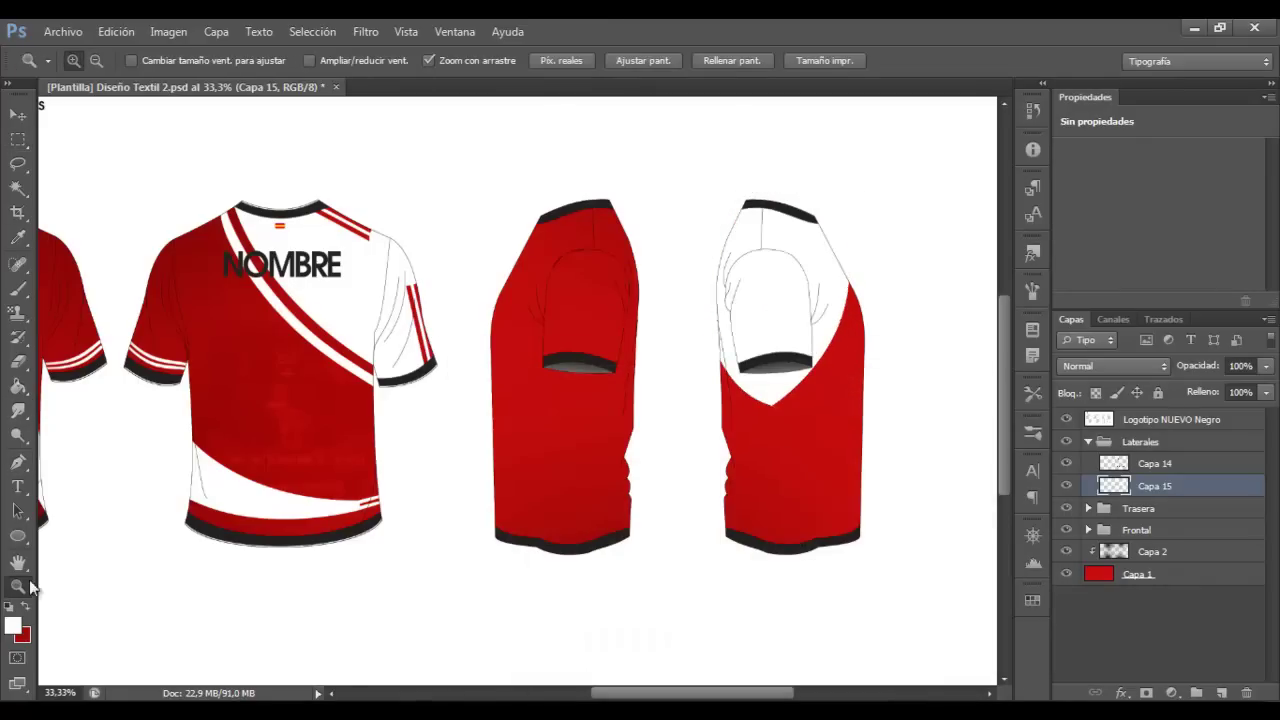
pyautogui.hotkey('ctrl', '+')
pyautogui.hotkey('ctrl', 't')
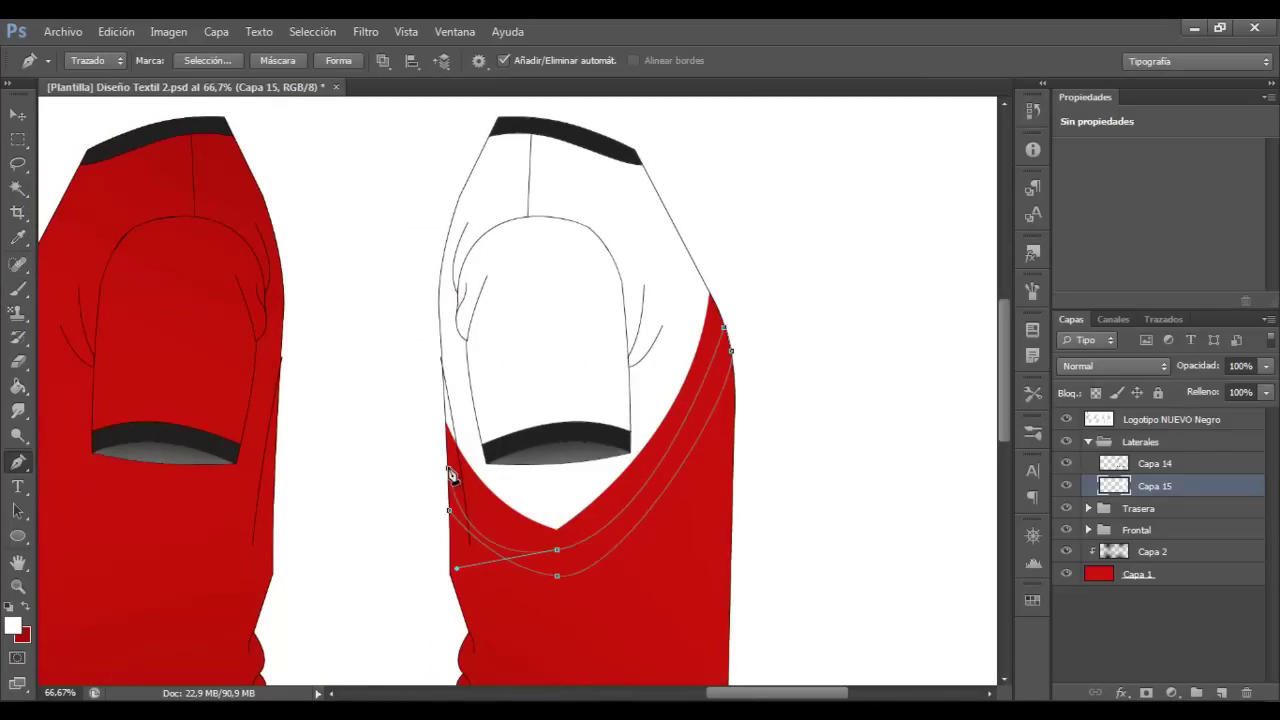
# Turn the stripe path into a selection and fill it with white
pyautogui.rightClick(520, 521)
pyautogui.click(752, 217)
pyautogui.hotkey('alt', 'BackSpace')
pyautogui.hotkey('ctrl', 'd')
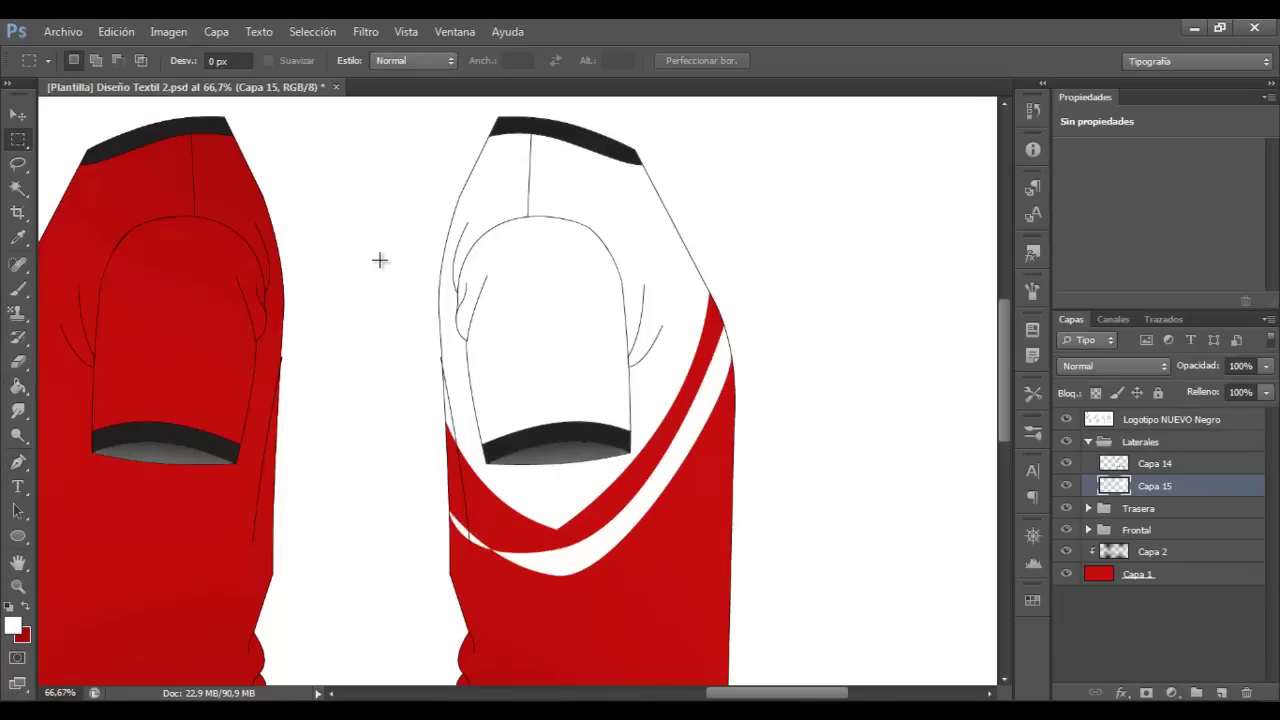
pyautogui.hotkey('ctrl', 't')
pyautogui.click(885, 60)
# Add a new layer for the red stripe and warp it along the V edge
pyautogui.click(941, 60)
pyautogui.keyDown('ctrl'); pyautogui.click(1113, 485); pyautogui.keyUp('ctrl')
pyautogui.click(1221, 692)
pyautogui.press('m')
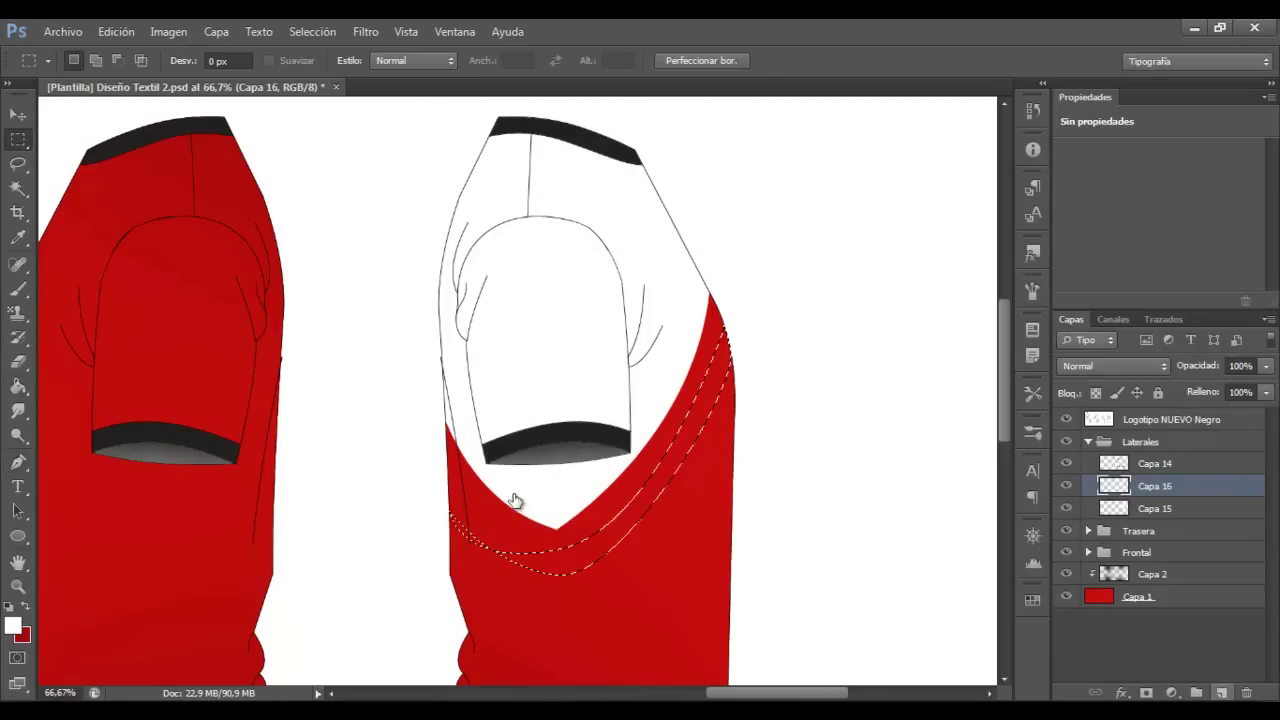
pyautogui.hotkey('ctrl', 't')
pyautogui.rightClick(666, 184)
pyautogui.click(737, 329)
pyautogui.moveTo(716, 440); pyautogui.dragTo(723, 409)
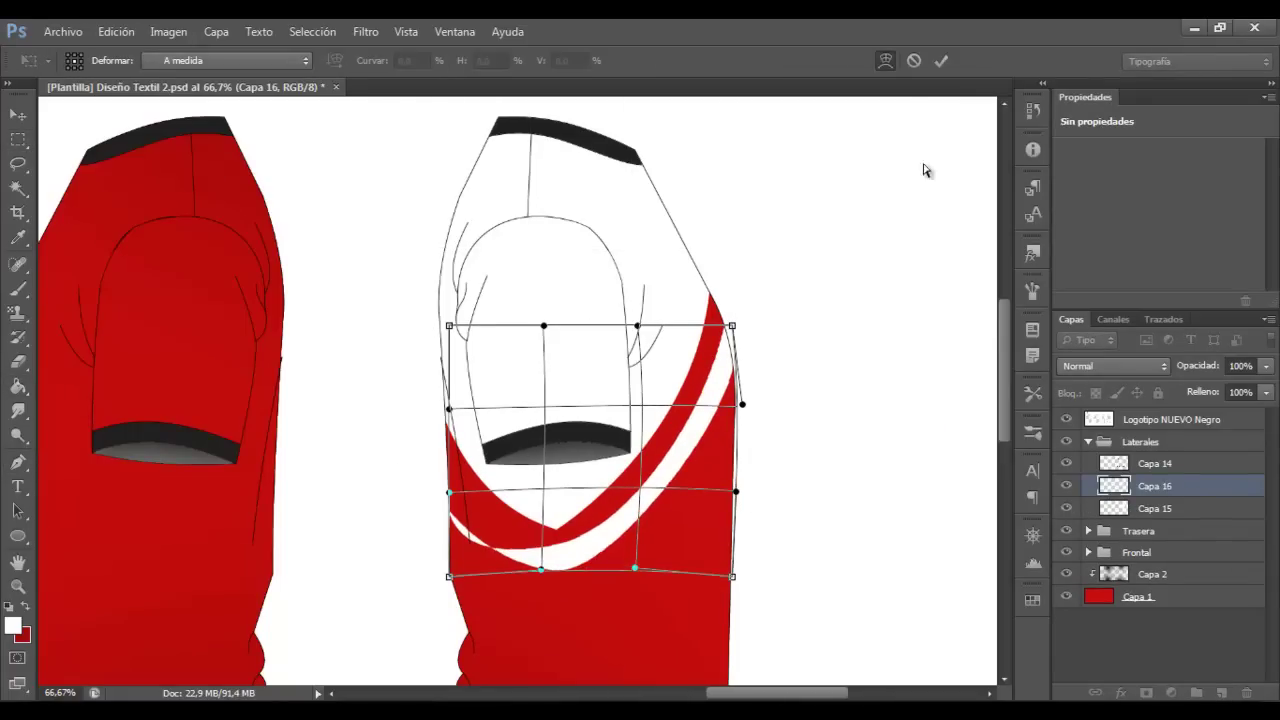
pyautogui.press('Return')
# Duplicate the white stripe layer and reposition the copy on the side view
pyautogui.click(1170, 508)
pyautogui.hotkey('ctrl', 'j')
pyautogui.hotkey('ctrl', 't')
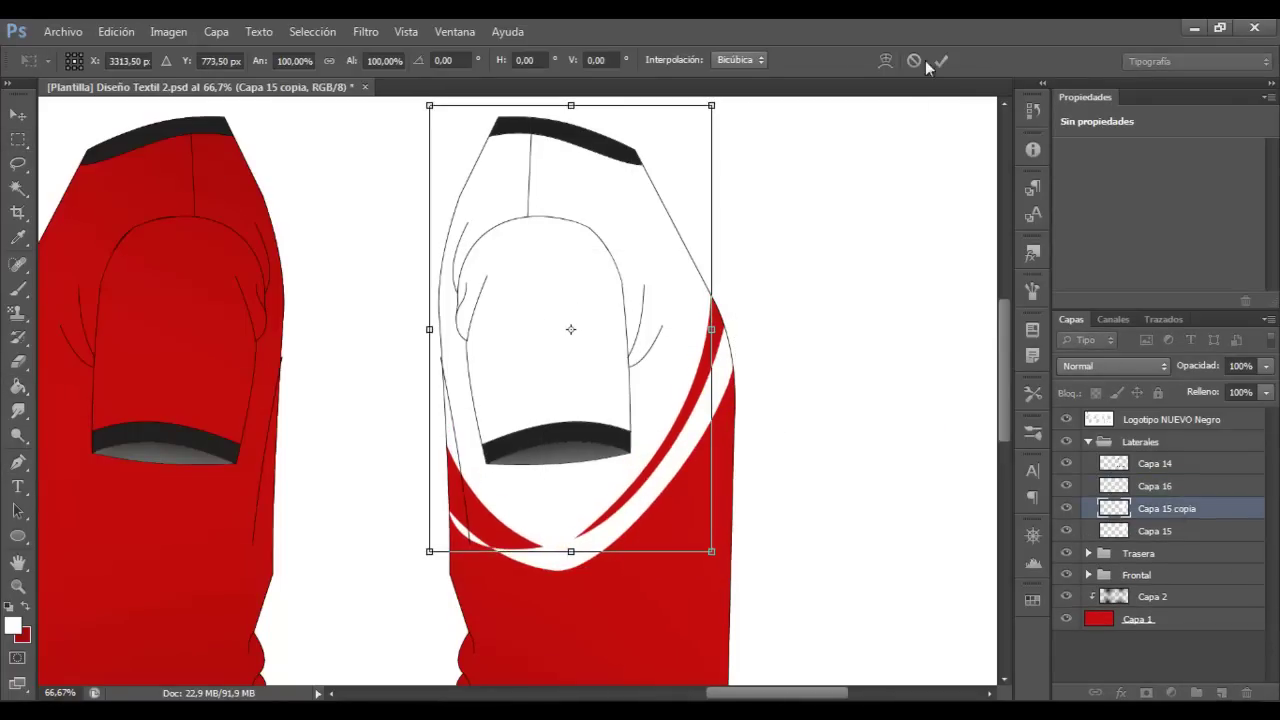
pyautogui.scroll(-3, 580, 477)
pyautogui.moveTo(422, 254); pyautogui.dragTo(556, 659)
pyautogui.press('b')
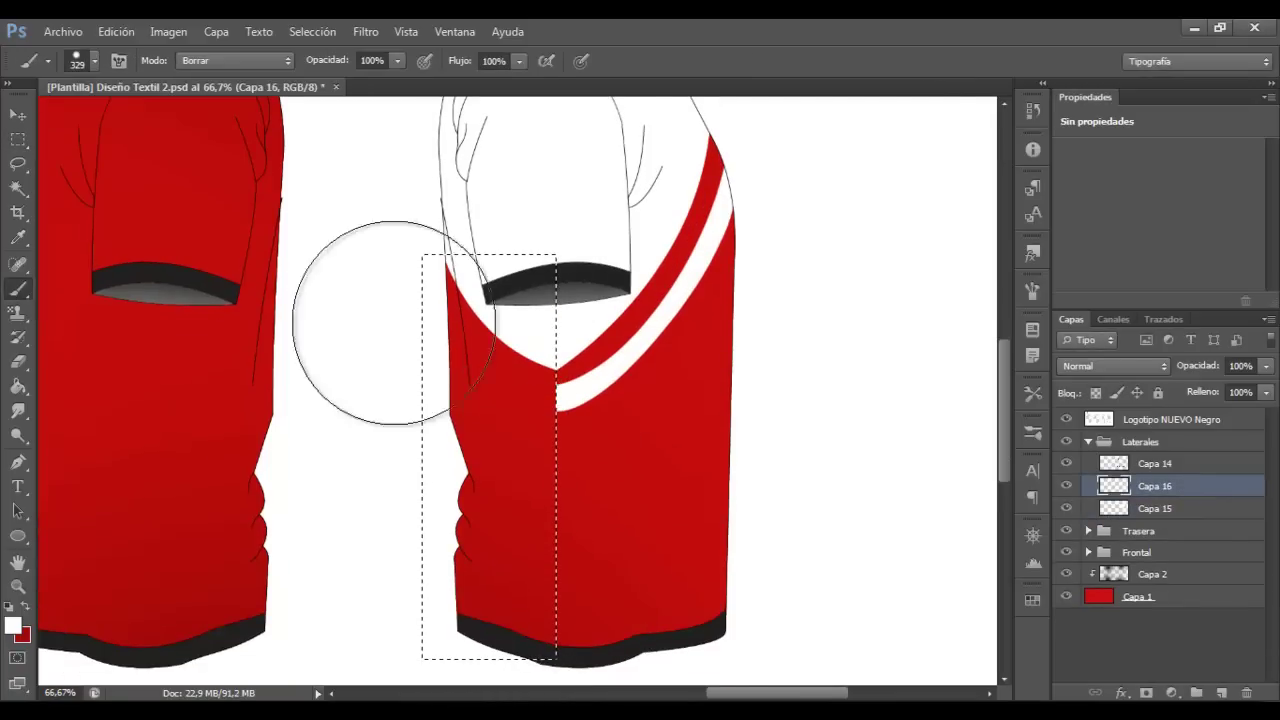
pyautogui.scroll(2, 562, 360)
pyautogui.hotkey('ctrl', 'd')
# Duplicate the red stripe layer and move the copy into place
pyautogui.hotkey('ctrl', 'j')
pyautogui.hotkey('ctrl', 't')
pyautogui.moveTo(600, 400); pyautogui.dragTo(432, 463)
pyautogui.press('Return')
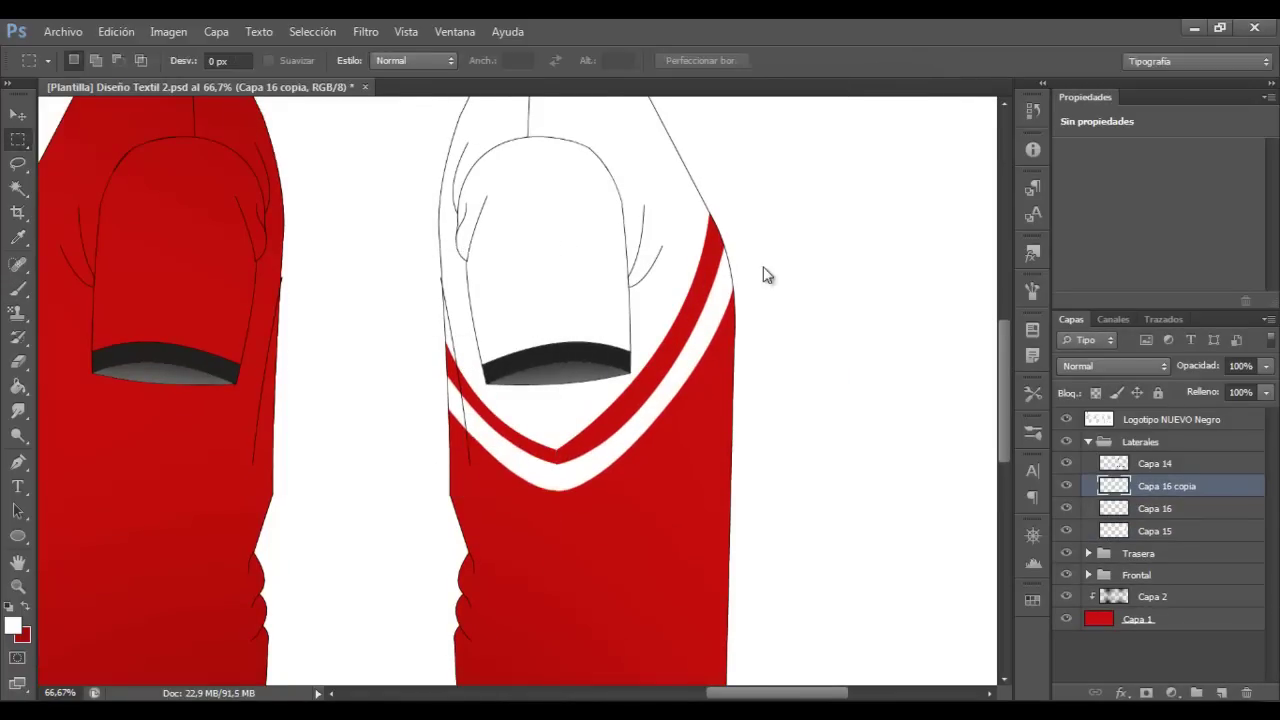
# Warp the red stripe copy around the V point
pyautogui.hotkey('ctrl', 't')
pyautogui.scroll(2, 586, 494)
pyautogui.rightClick(586, 494)
pyautogui.click(620, 630)
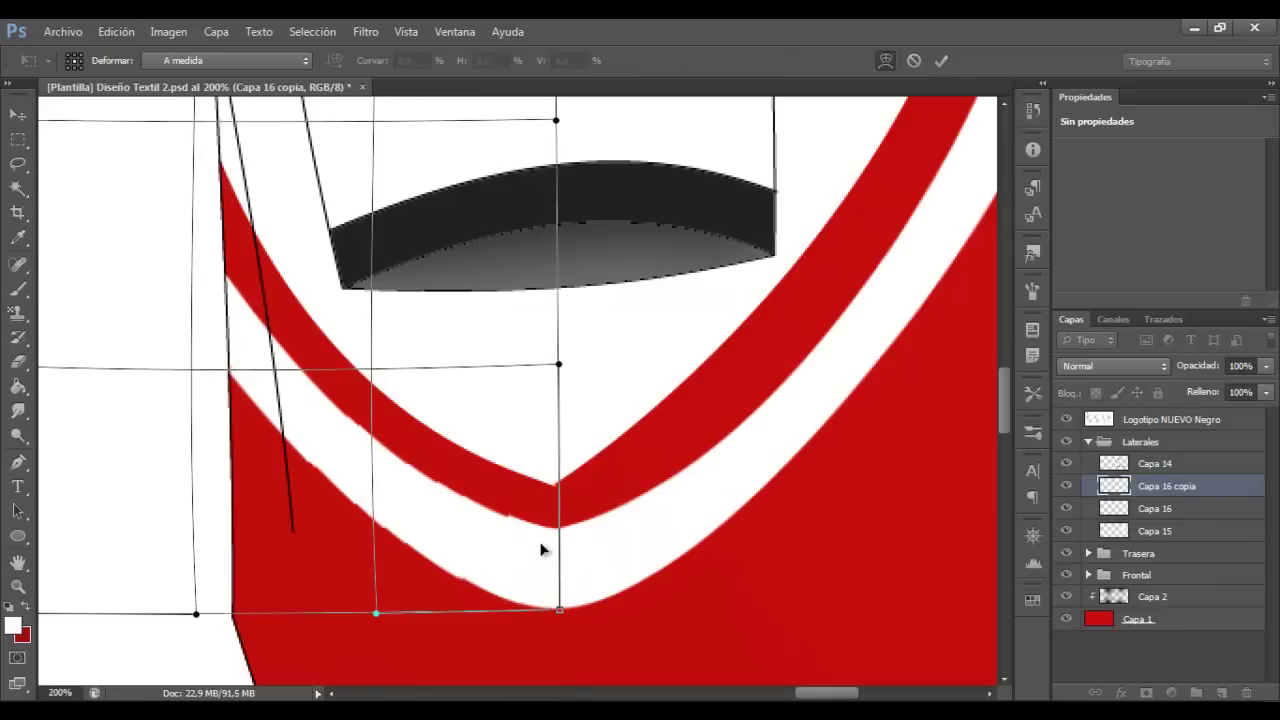
pyautogui.click(941, 60)
pyautogui.press('z')
pyautogui.keyDown('alt'); pyautogui.click(480, 386); pyautogui.keyUp('alt')
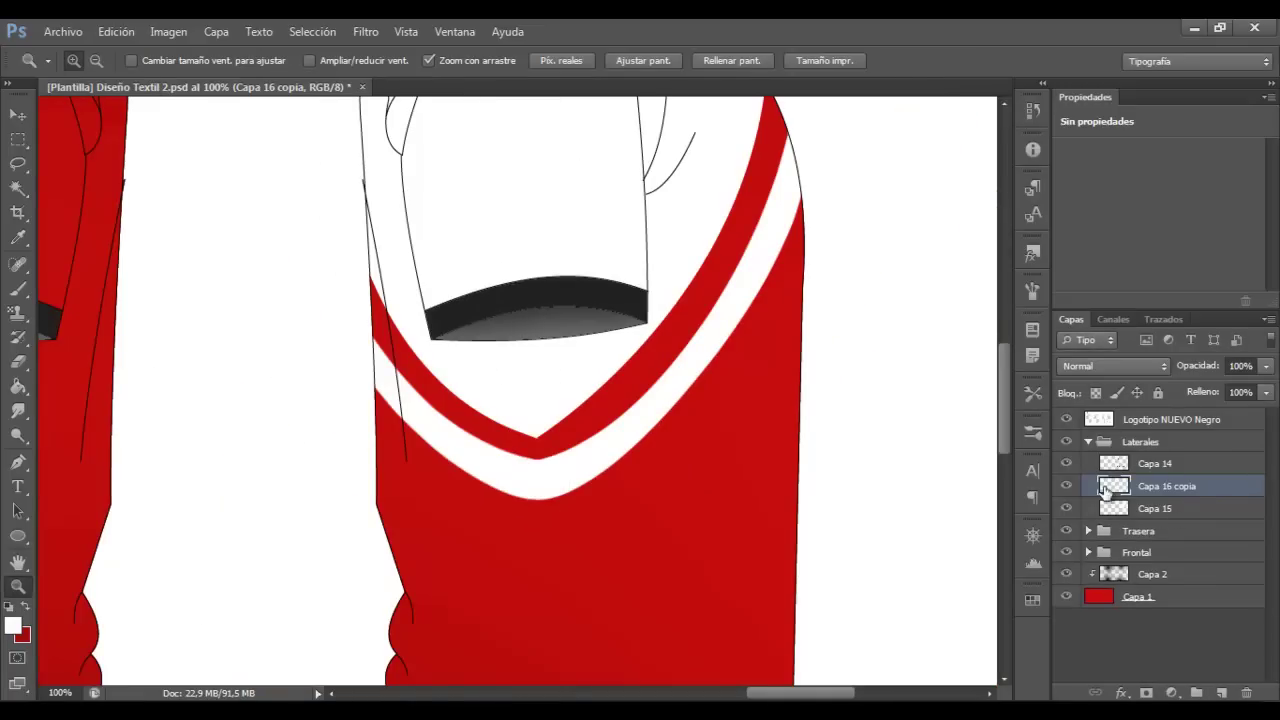
# Bend the red stripe copy's bottom edge downward with Warp
pyautogui.hotkey('ctrl', 't')
pyautogui.rightClick(475, 160)
pyautogui.click(686, 300)
pyautogui.moveTo(627, 502); pyautogui.dragTo(627, 519)
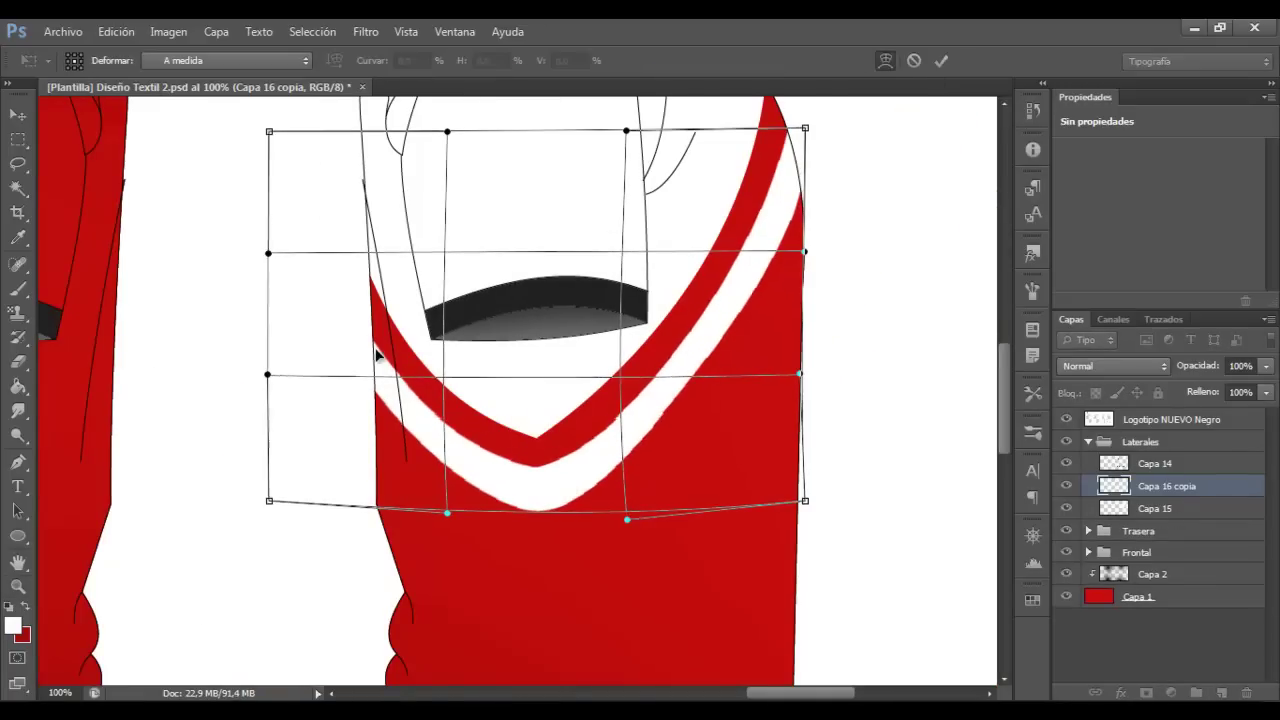
pyautogui.press('Return')
# Zoom out to all the shirts and expand the back view's layer group
pyautogui.press('z')
pyautogui.keyDown('alt'); pyautogui.click(200, 234); pyautogui.keyUp('alt')
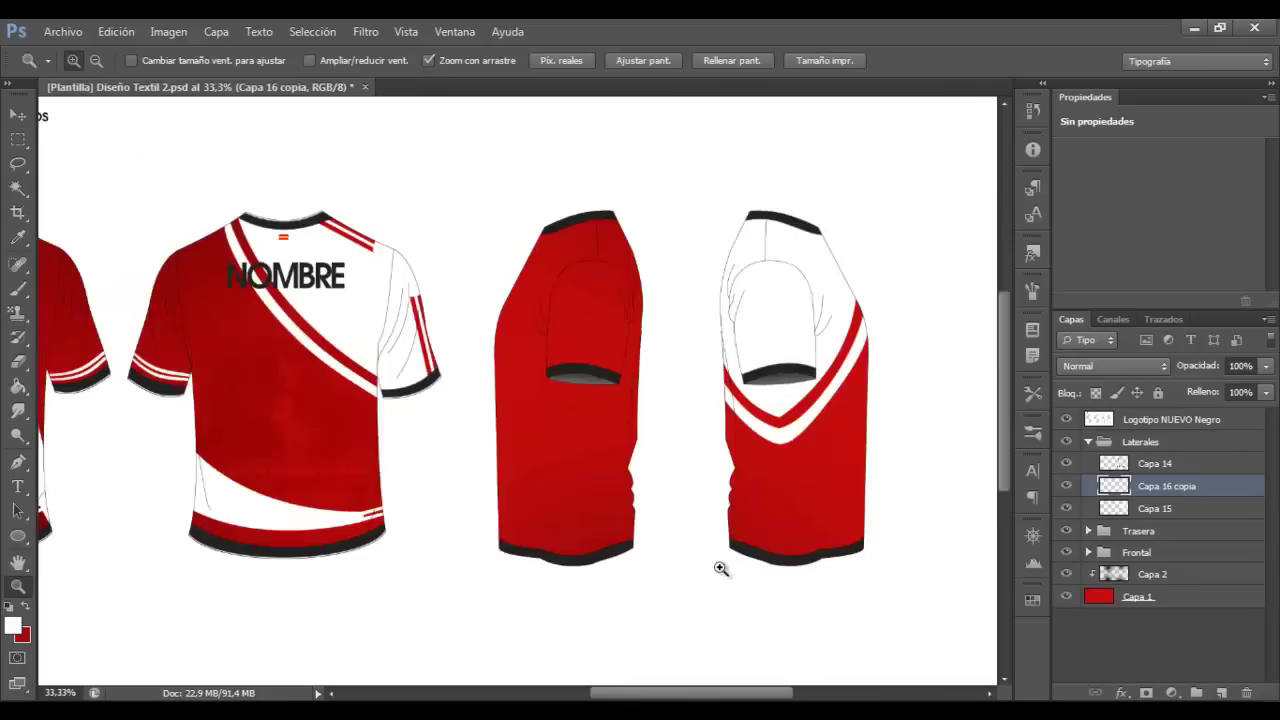
pyautogui.hscroll(2, 944, 403)
pyautogui.hscroll(-4, 757, 671)
pyautogui.hscroll(1, 677, 651)
pyautogui.hscroll(2, 689, 648)
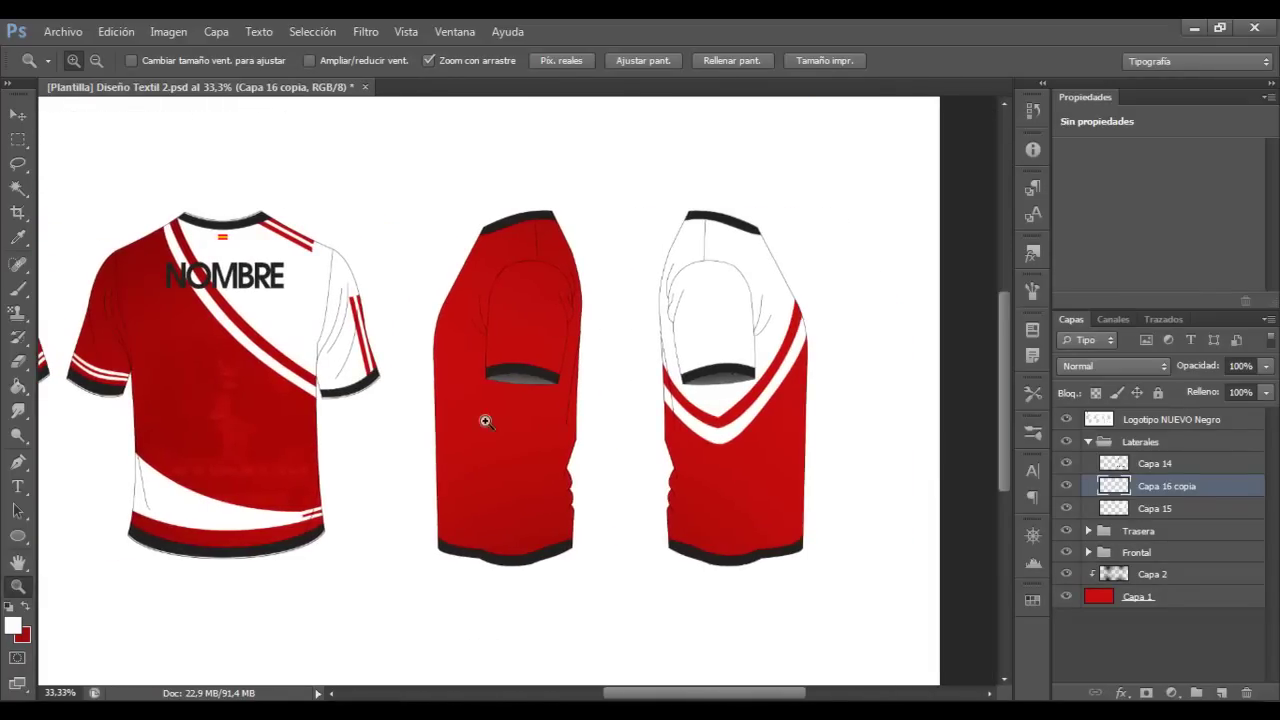
pyautogui.click(1088, 530)
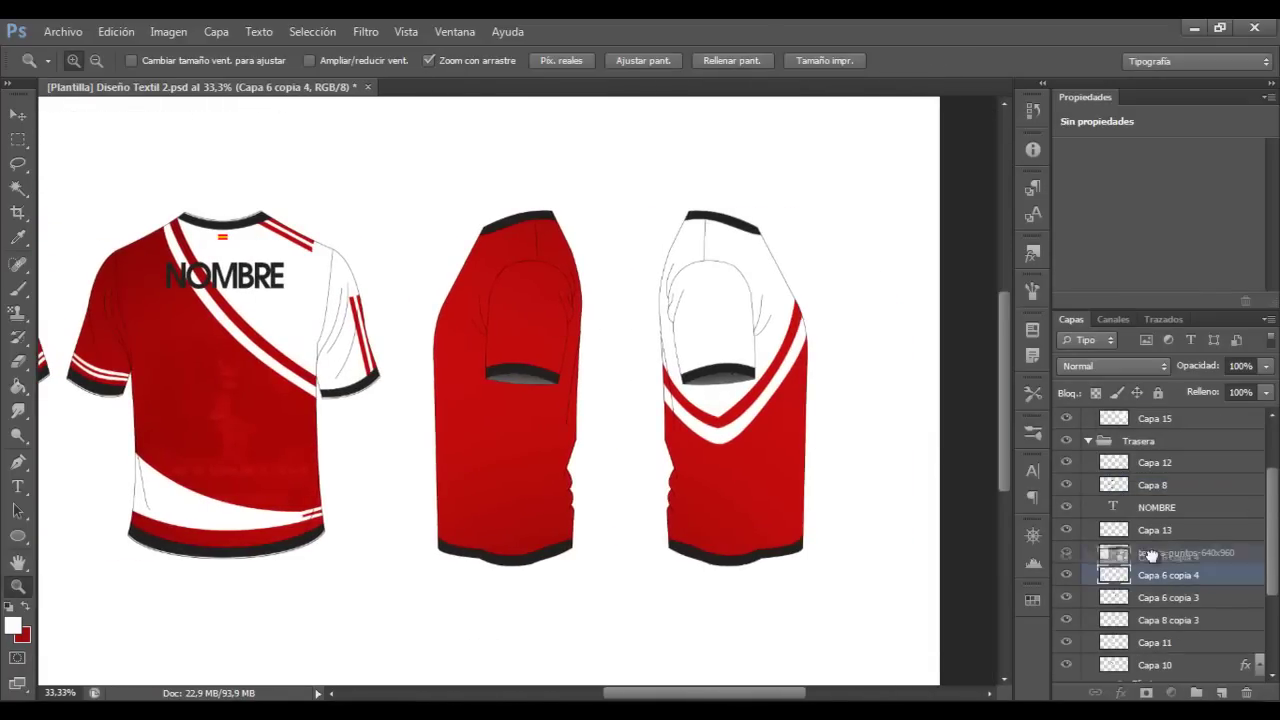
# Move the stripes layer into Laterales and place it slightly rotated on the sleeve
pyautogui.moveTo(1160, 575); pyautogui.dragTo(1160, 486)
pyautogui.hotkey('ctrl', 't')
pyautogui.moveTo(737, 294)
pyautogui.mouseDown()
pyautogui.moveTo(705, 330)
pyautogui.moveTo(710, 370)
pyautogui.moveTo(704, 232)
pyautogui.mouseUp()
pyautogui.press('Return')
# Duplicate the sleeve stripes and flip the copy vertically onto the shoulder
pyautogui.hotkey('ctrl', 'j')
pyautogui.hotkey('ctrl', 't')
pyautogui.rightClick(722, 350)
pyautogui.click(780, 657)
pyautogui.press('Return')
# Merge the sleeve and shoulder stripe layers into one
pyautogui.press('b')
pyautogui.scroll(1, 745, 274)
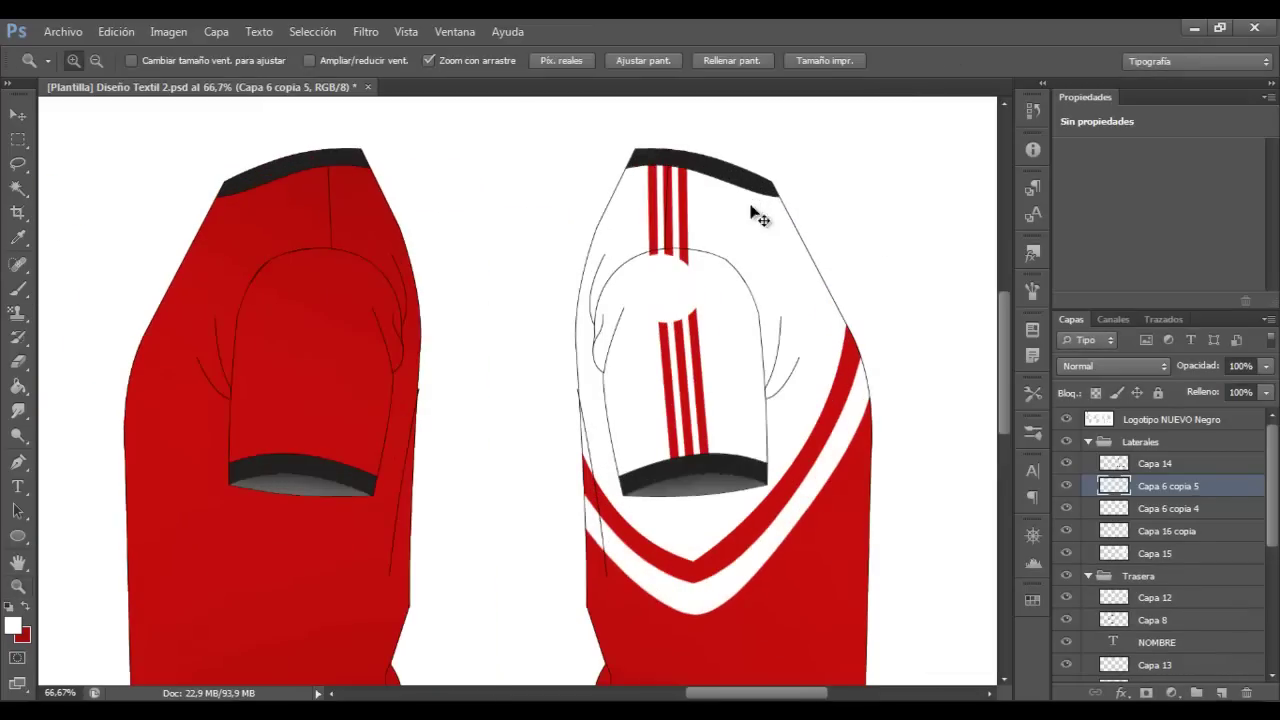
pyautogui.hotkey('alt', '[')
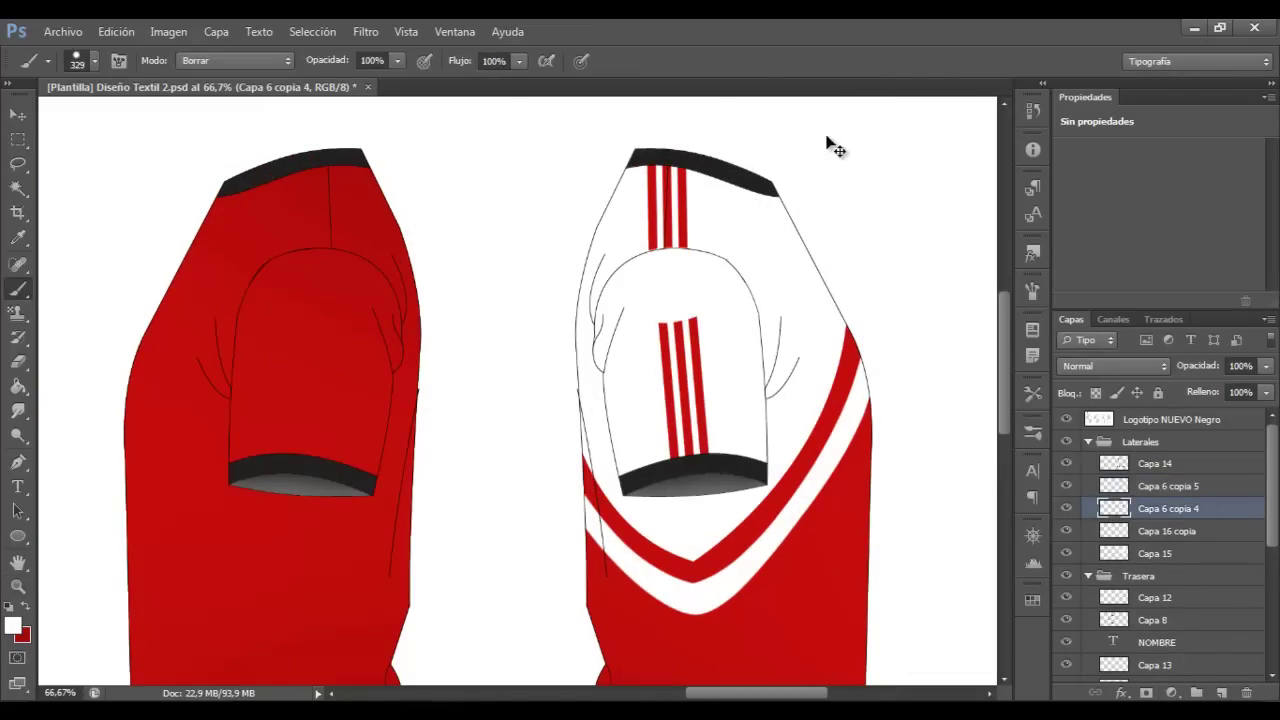
pyautogui.hotkey('ctrl', 't')
pyautogui.press('Return')
pyautogui.keyDown('shift'); pyautogui.click(1221, 486); pyautogui.keyUp('shift')
pyautogui.hotkey('ctrl', 'e')
pyautogui.press('z')
pyautogui.moveTo(420, 190); pyautogui.dragTo(228, 186)
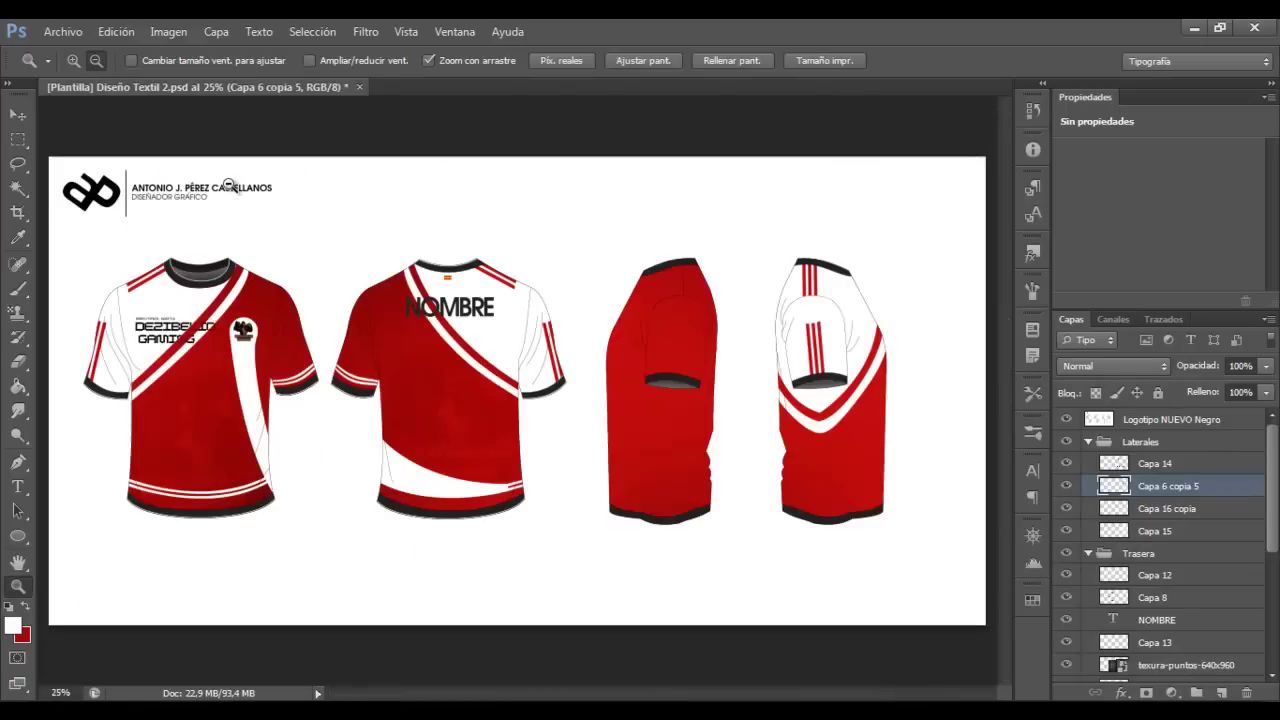
pyautogui.scroll(-5, 1160, 540)
# Move the Electronics sports copia and GAMING copia 2 text into Laterales on the side view
pyautogui.click(1187, 589)
pyautogui.keyDown('shift'); pyautogui.click(1172, 611); pyautogui.keyUp('shift')
pyautogui.hotkey('ctrl', 't')
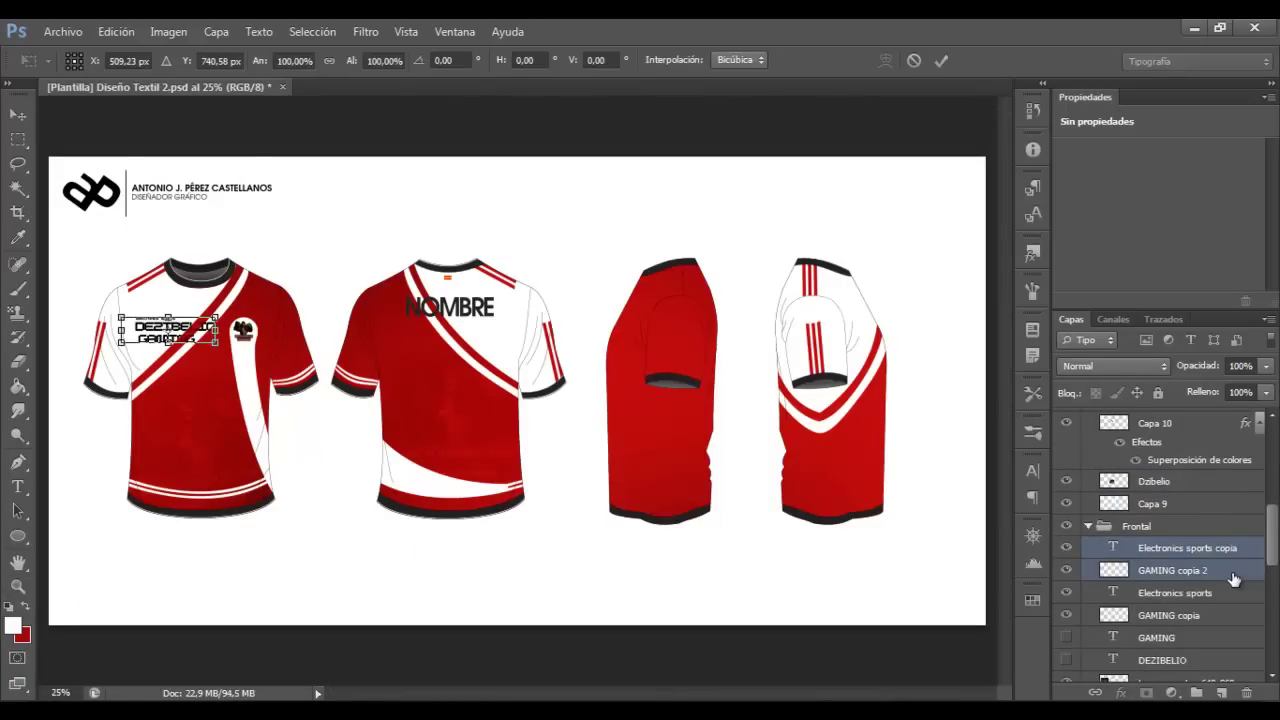
pyautogui.press('Return')
pyautogui.moveTo(1180, 600)
pyautogui.mouseDown()
pyautogui.moveTo(1222, 383)
pyautogui.moveTo(1180, 475)
pyautogui.mouseUp()
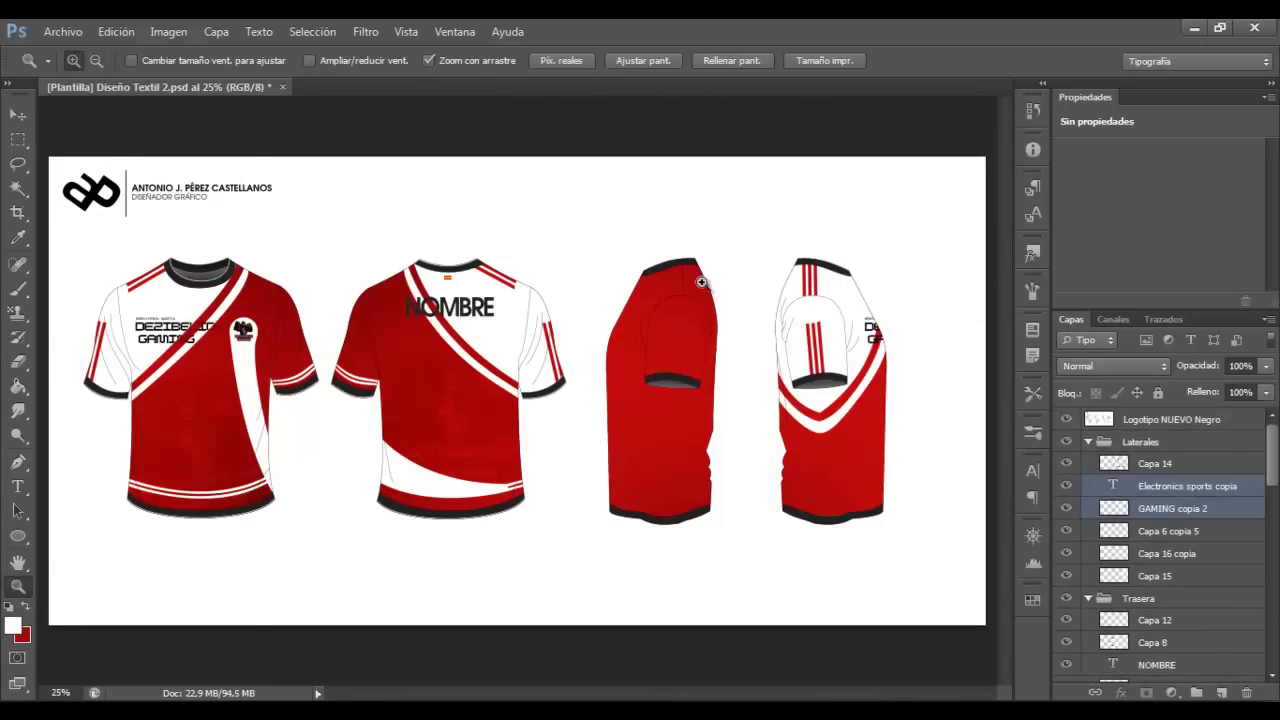
pyautogui.moveTo(833, 326); pyautogui.dragTo(900, 328)
pyautogui.hotkey('ctrl', 't')
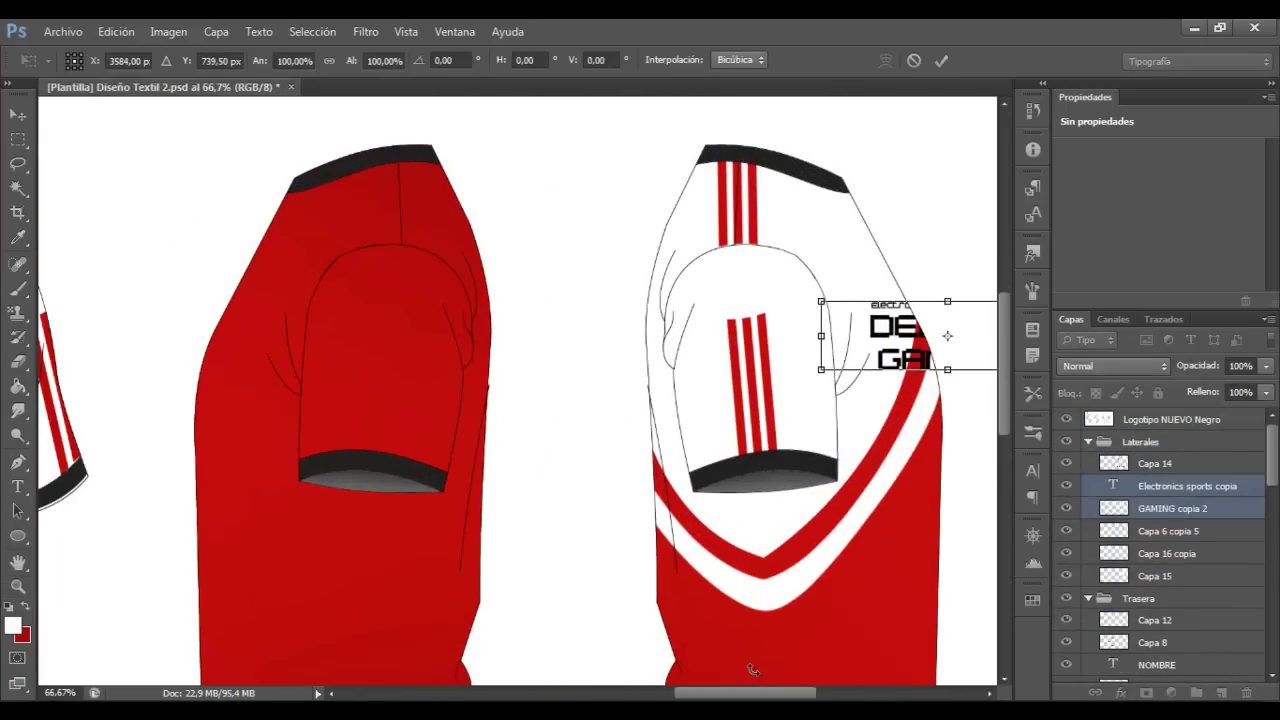
pyautogui.press('Return')
# Warp the red stripe copy, raising its top-right end and bending its left side inward
pyautogui.click(1166, 553)
pyautogui.hotkey('ctrl', 't')
pyautogui.click(885, 60)
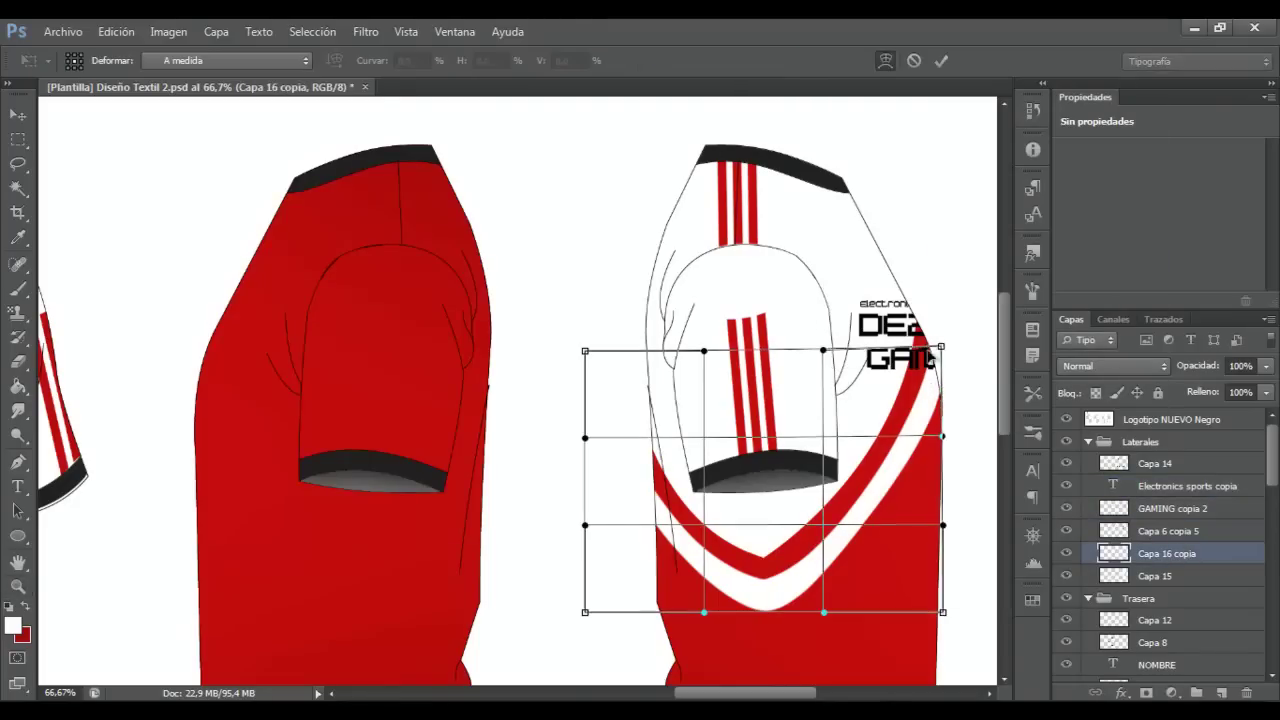
pyautogui.moveTo(946, 346); pyautogui.dragTo(926, 335)
pyautogui.moveTo(743, 540)
pyautogui.mouseDown()
pyautogui.moveTo(622, 416)
pyautogui.moveTo(711, 551)
pyautogui.moveTo(618, 376)
pyautogui.mouseUp()
pyautogui.click(941, 60)
pyautogui.press('z')
pyautogui.keyDown('alt'); pyautogui.click(321, 240); pyautogui.keyUp('alt')
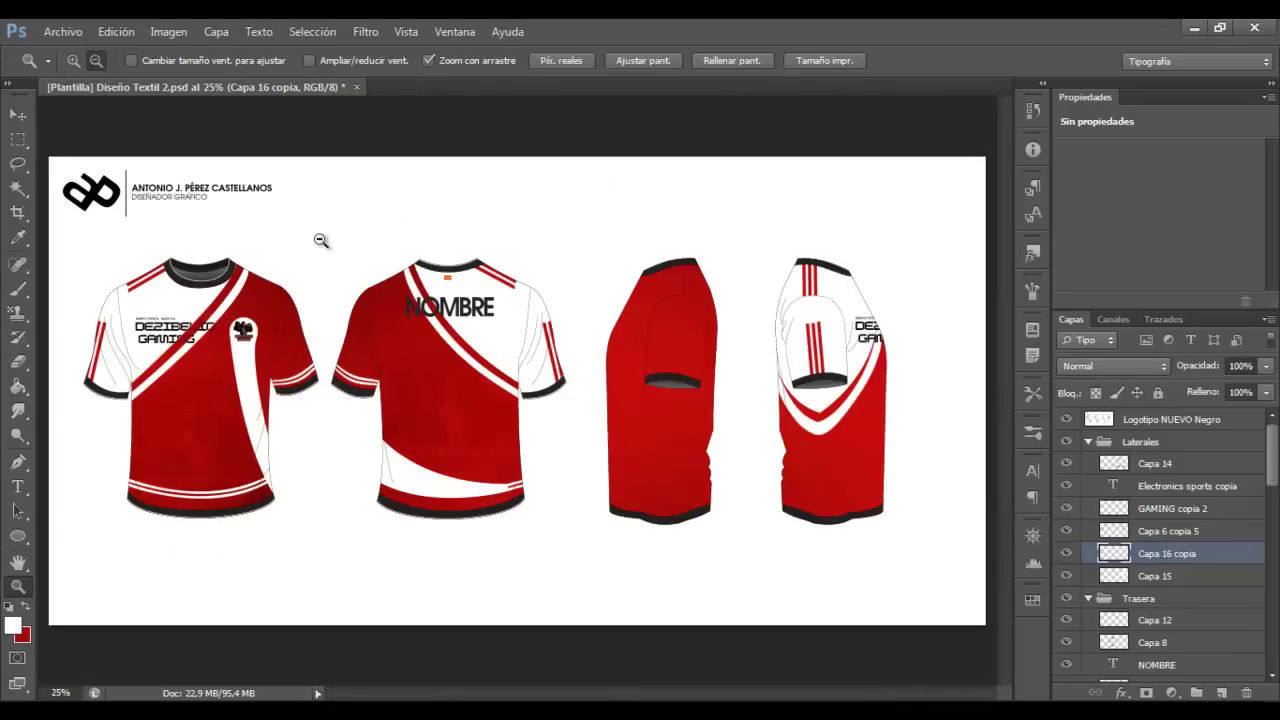
# Copy the stripe layers into the side group and rotate one along the hem
pyautogui.hotkey('ctrl', 'z')
pyautogui.scroll(-10, 1103, 570)
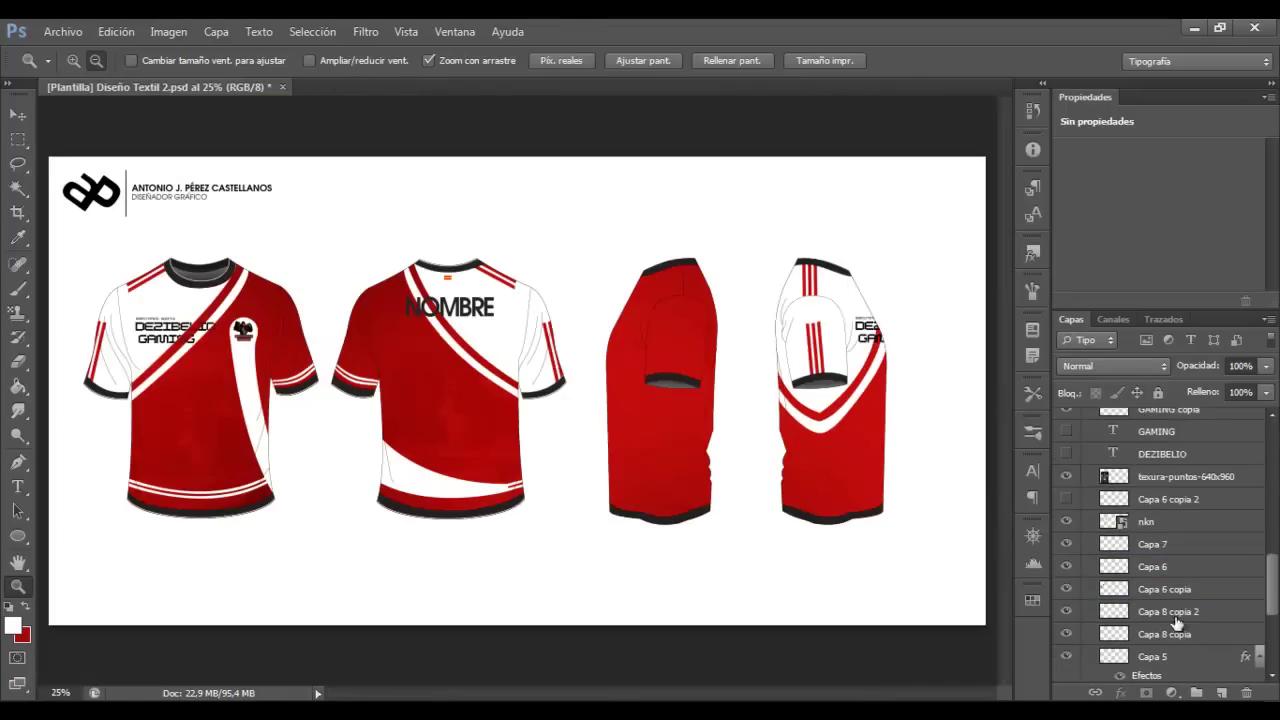
pyautogui.moveTo(1200, 470); pyautogui.dragTo(1230, 490)
pyautogui.hotkey('ctrl', 't')
pyautogui.moveTo(960, 440); pyautogui.dragTo(944, 456)
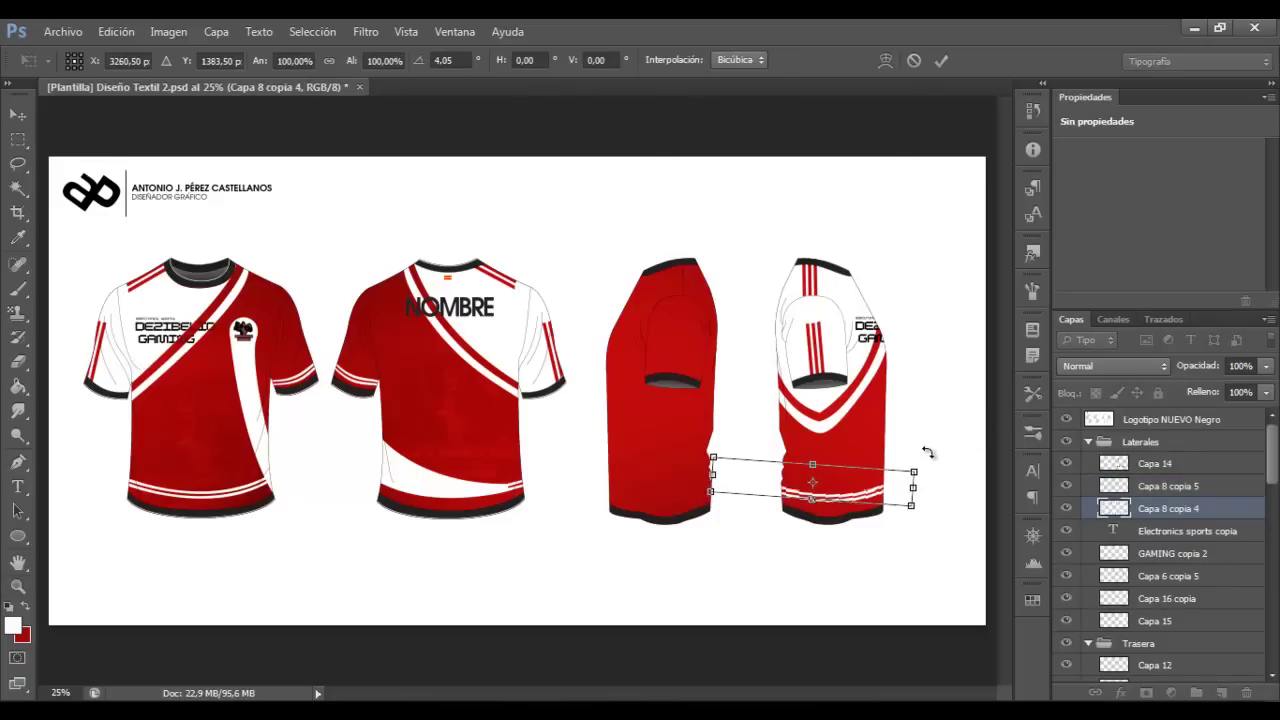
pyautogui.click(1168, 486)
pyautogui.hotkey('ctrl', 't')
# Place a stripe copy on the side jersey's sleeve, rotated to follow the cuff
pyautogui.moveTo(743, 330); pyautogui.dragTo(665, 375)
pyautogui.click(941, 61)
pyautogui.press('z')
pyautogui.click(745, 370)
pyautogui.hotkey('ctrl', 't')
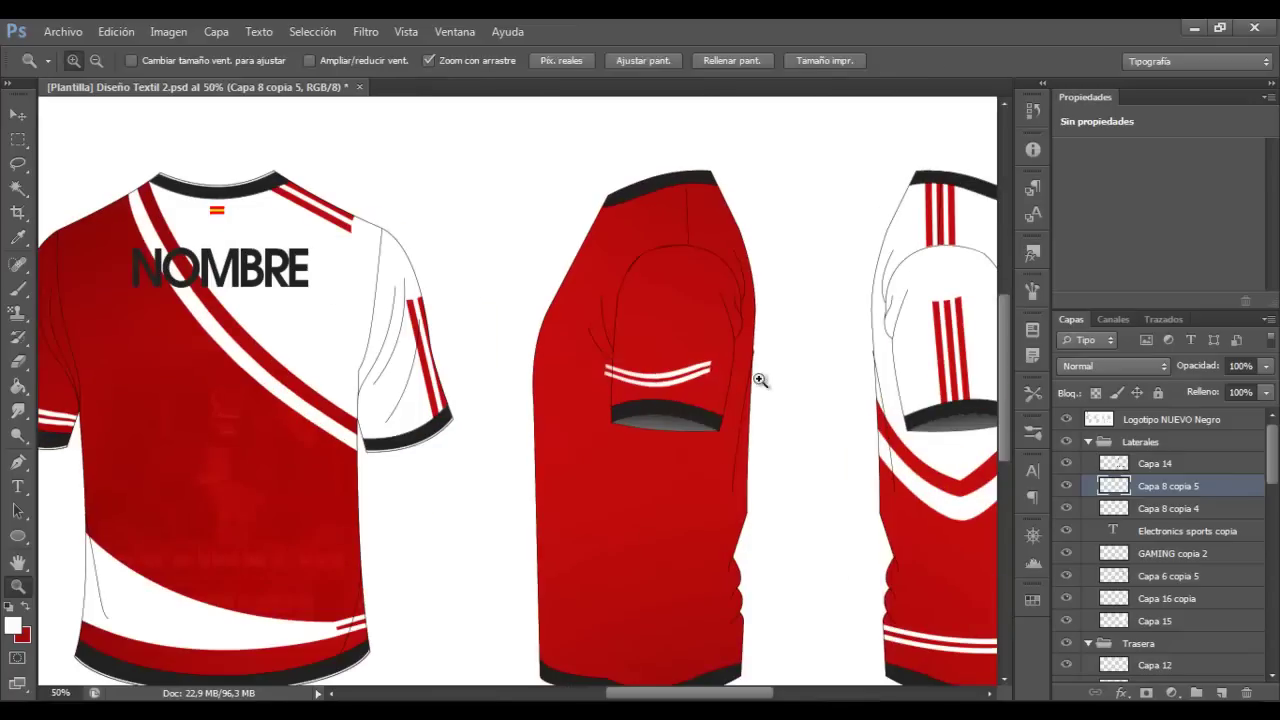
pyautogui.rightClick(700, 372)
pyautogui.click(760, 688)
pyautogui.moveTo(703, 383); pyautogui.dragTo(771, 434)
pyautogui.press('Return')
pyautogui.press('z')
pyautogui.click(528, 333)
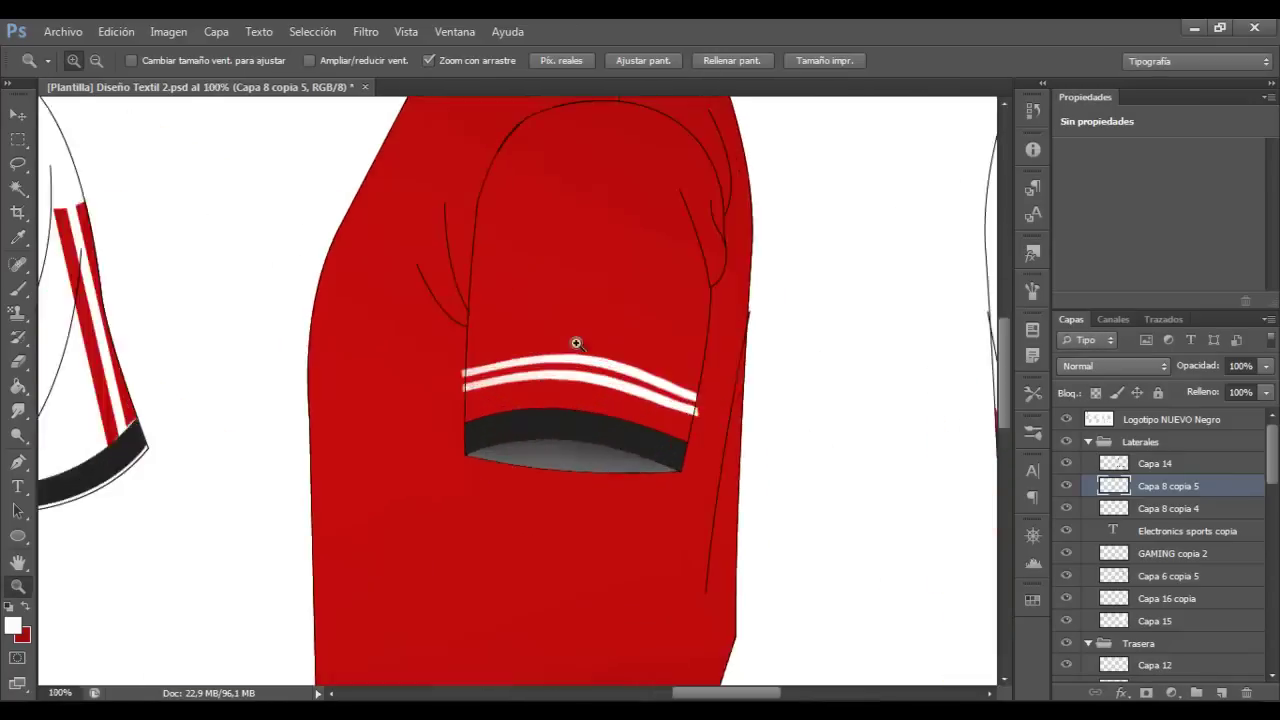
# Check the brush size and zoom out to show all jerseys at 33.3%
pyautogui.press('b')
pyautogui.rightClick(129, 129)
pyautogui.press('Escape')
pyautogui.press('z')
pyautogui.hotkey('ctrl', '-')
pyautogui.hotkey('ctrl', '-')
pyautogui.hotkey('ctrl', '-')
pyautogui.hotkey('ctrl', '-')
pyautogui.hotkey('ctrl', '-')
pyautogui.hotkey('ctrl', '+')
pyautogui.moveTo(634, 699); pyautogui.dragTo(638, 699)
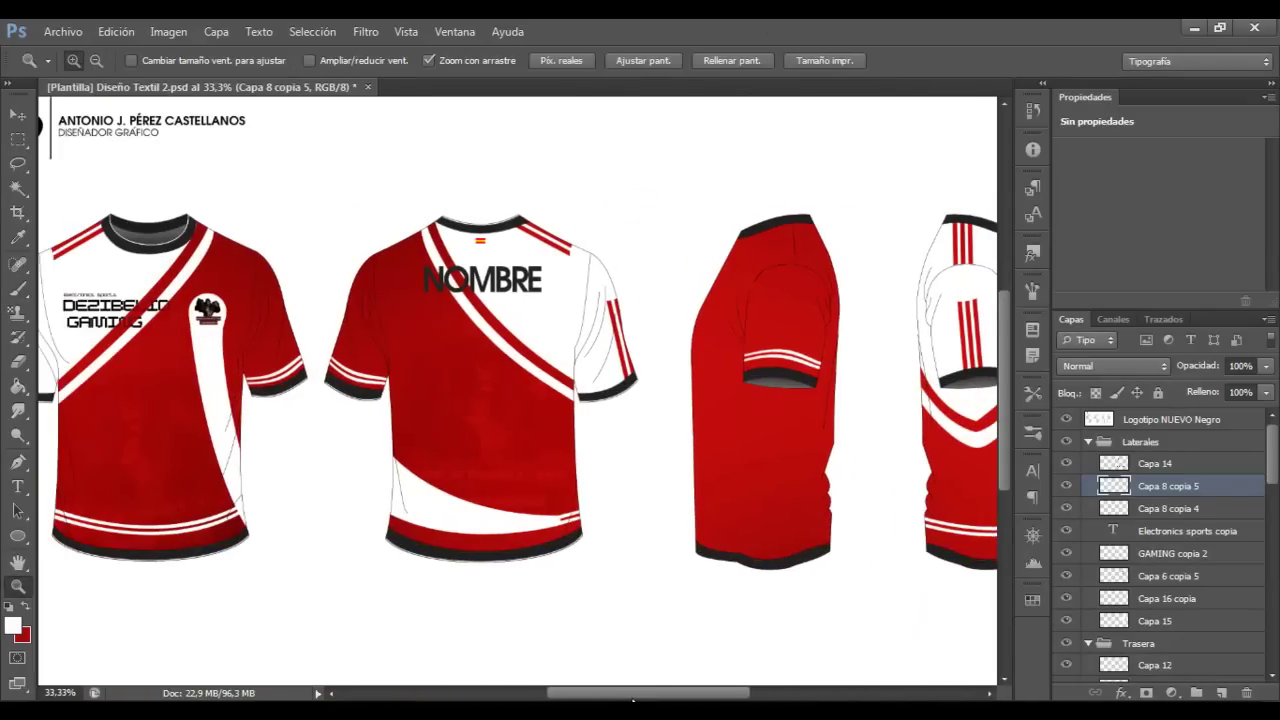
# Add a new layer for the shoulder stripe and warp it over the side jersey's shoulder
pyautogui.hotkey('ctrl', 'shift', 'alt', 'n')
pyautogui.press('p')
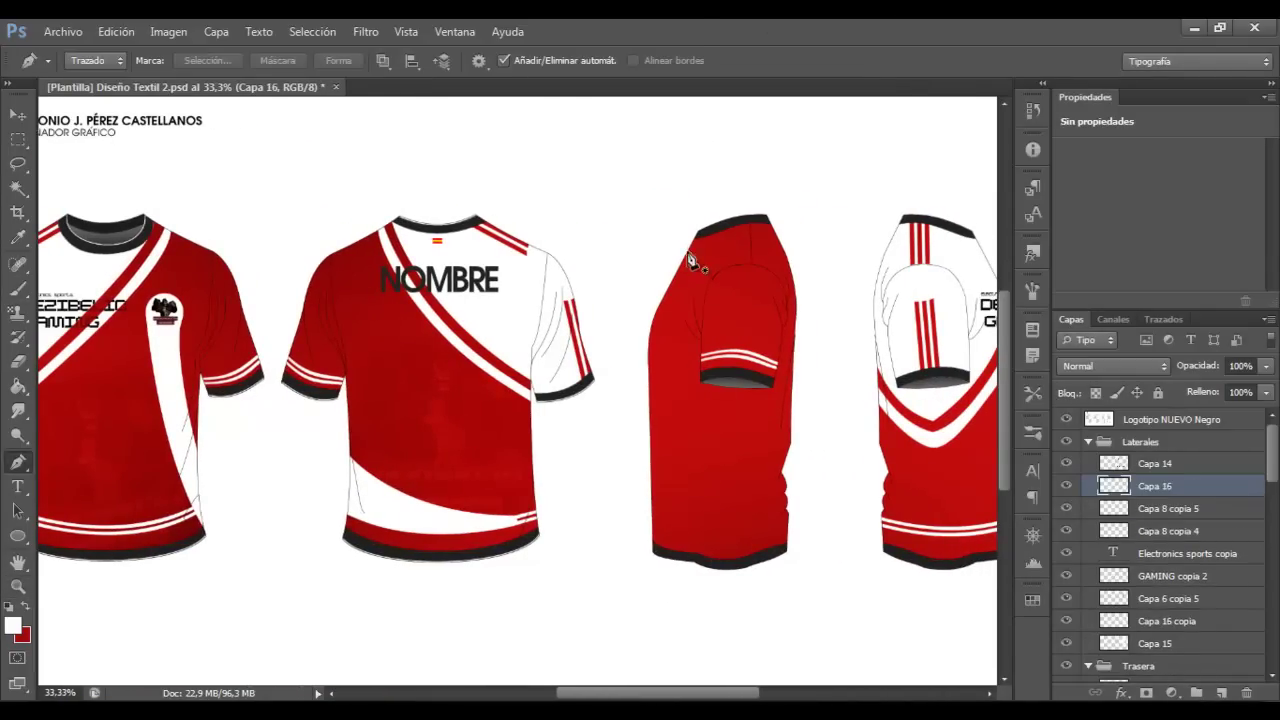
pyautogui.click(217, 61)
pyautogui.press('g')
pyautogui.press('p')
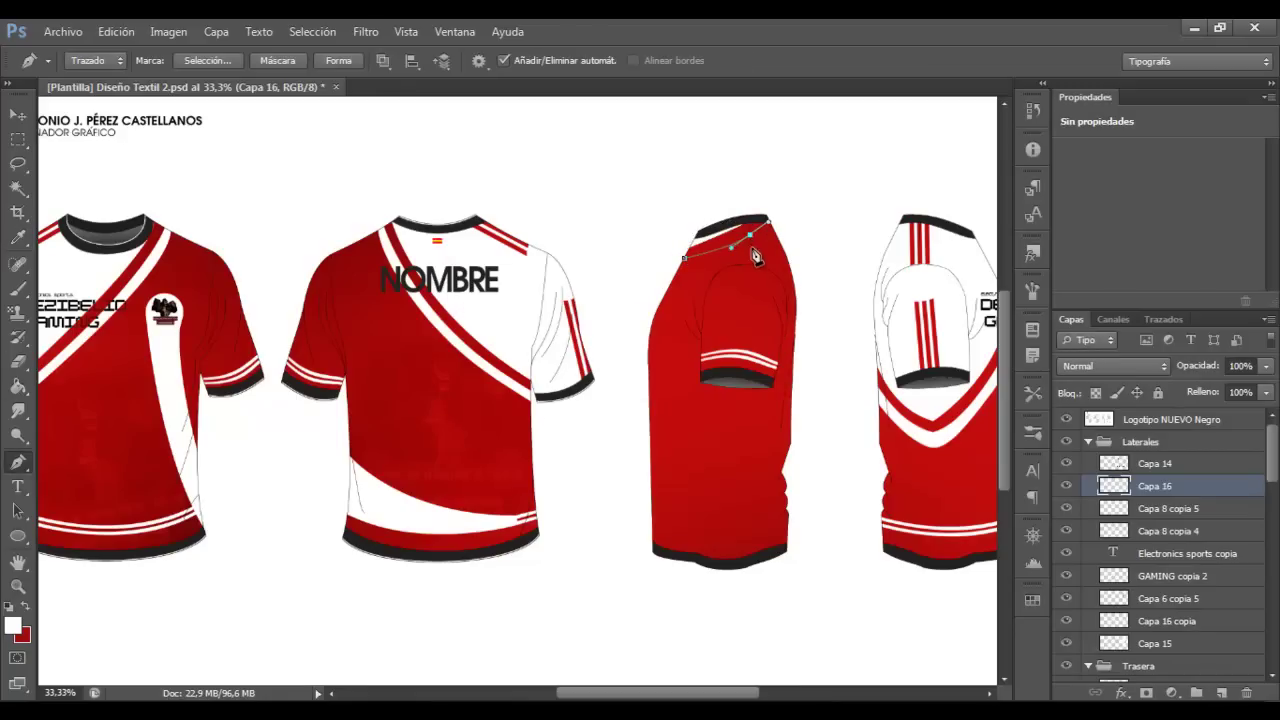
pyautogui.press('w')
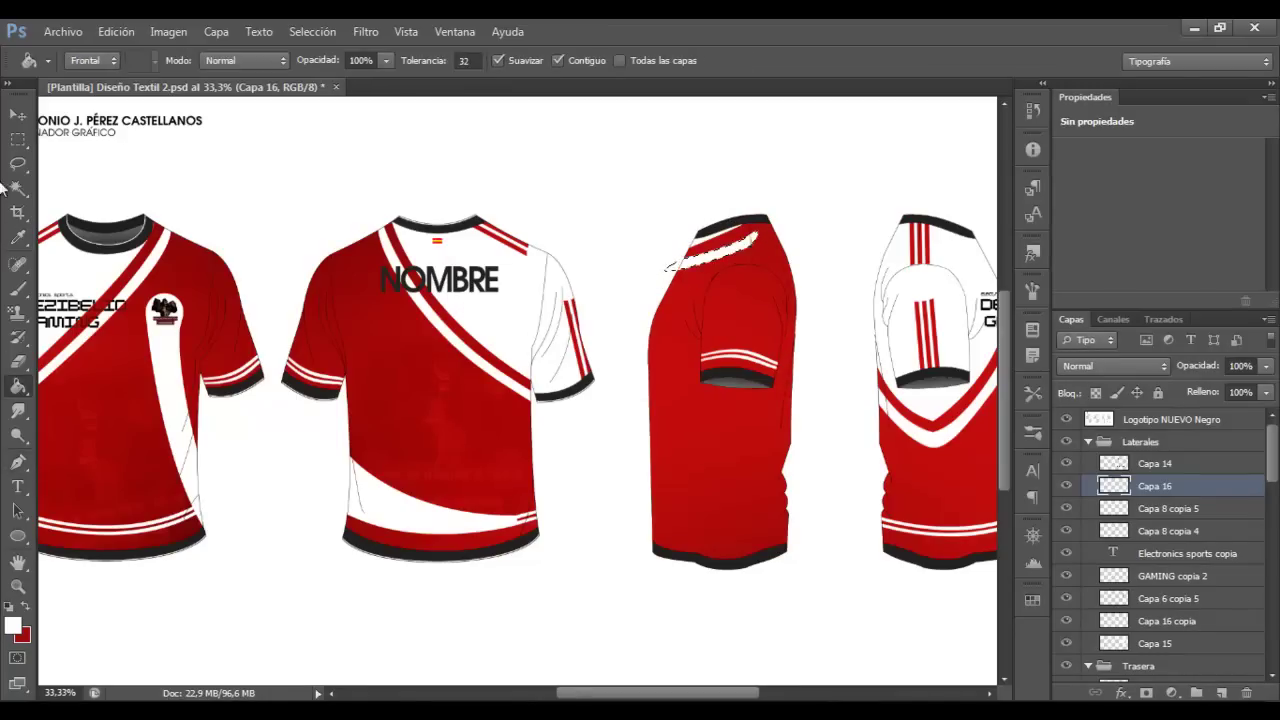
pyautogui.scroll(3, 755, 260)
pyautogui.hotkey('ctrl', 't')
pyautogui.rightClick(666, 232)
pyautogui.click(714, 374)
pyautogui.press('Return')
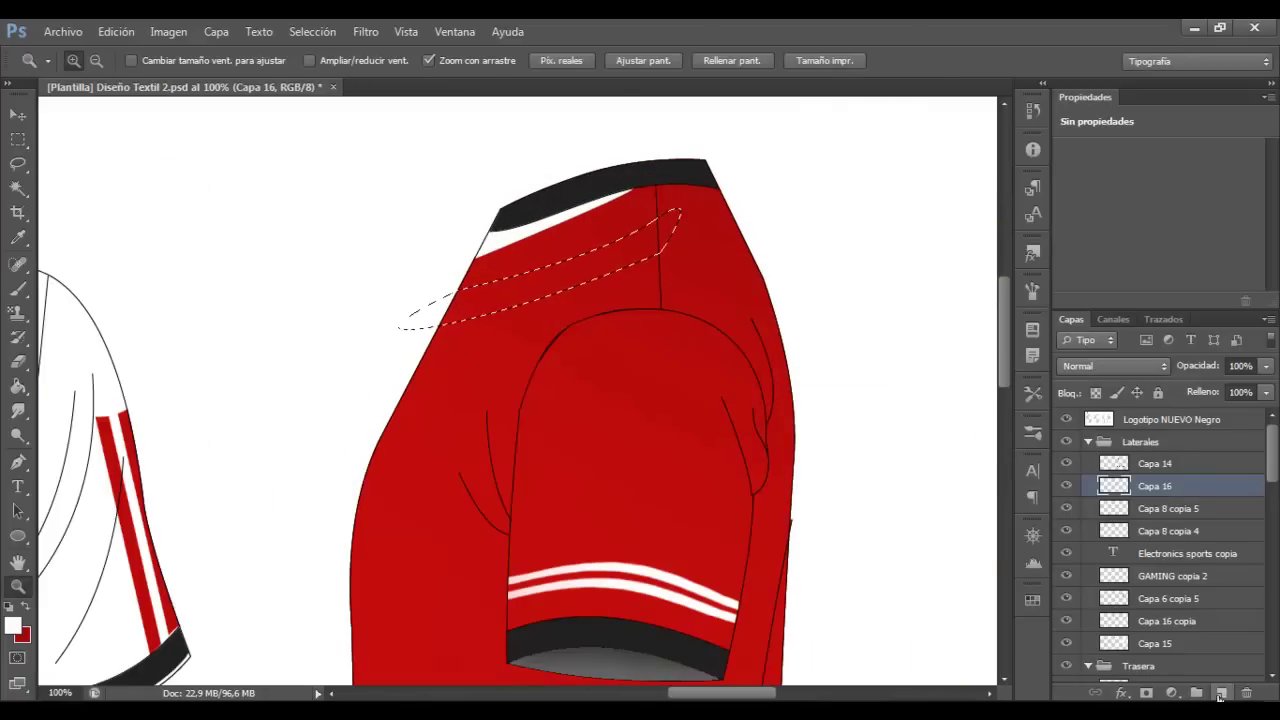
# Duplicate the shoulder stripe onto a new layer and warp the copy
pyautogui.hotkey('ctrl', 'j')
pyautogui.hotkey('ctrl', 't')
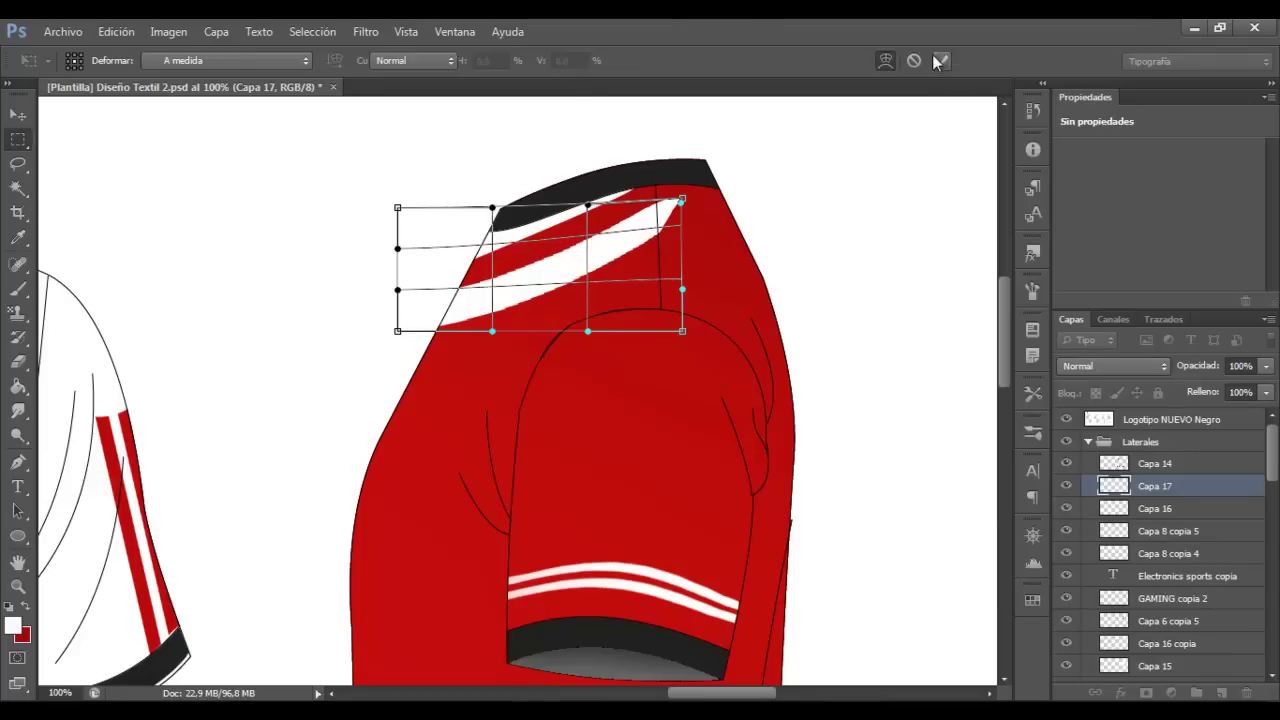
pyautogui.click(941, 60)
pyautogui.press('e')
# Duplicate both shoulder stripes, flip them horizontally, and move them to the shoulder's other half
pyautogui.keyDown('shift'); pyautogui.click(1155, 508); pyautogui.keyUp('shift')
pyautogui.hotkey('ctrl', 'j')
pyautogui.hotkey('ctrl', 't')
pyautogui.rightClick(640, 302)
pyautogui.click(700, 590)
pyautogui.moveTo(603, 260); pyautogui.dragTo(868, 272)
pyautogui.rightClick(706, 220)
pyautogui.press('Escape')
pyautogui.press('Return')
# Fine-tune the mirrored stripe to complete the shoulder chevron and tidy the stripe layers
pyautogui.click(1172, 510)
pyautogui.hotkey('ctrl', 't')
pyautogui.click(941, 60)
pyautogui.hotkey('ctrl', 't')
pyautogui.click(938, 60)
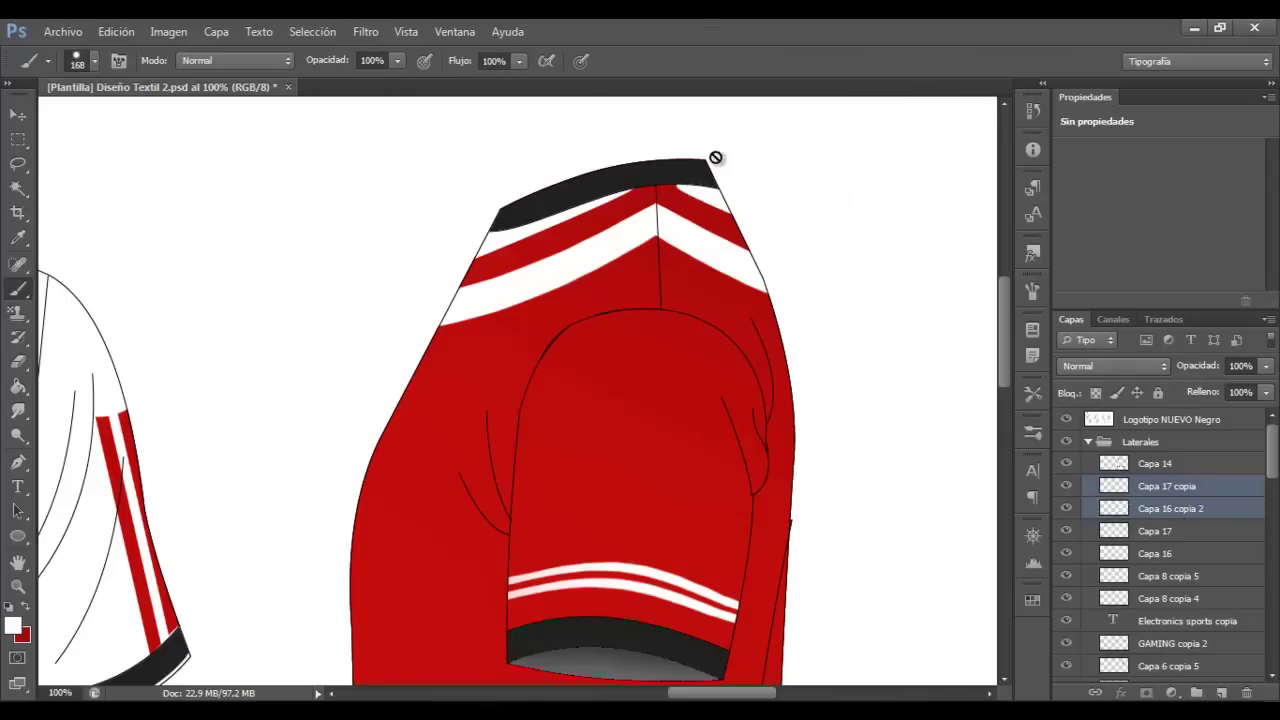
pyautogui.press('Delete')
# Add a new layer for the side panel and set a 129 px brush
pyautogui.click(17, 587)
pyautogui.hotkey('ctrl', '0')
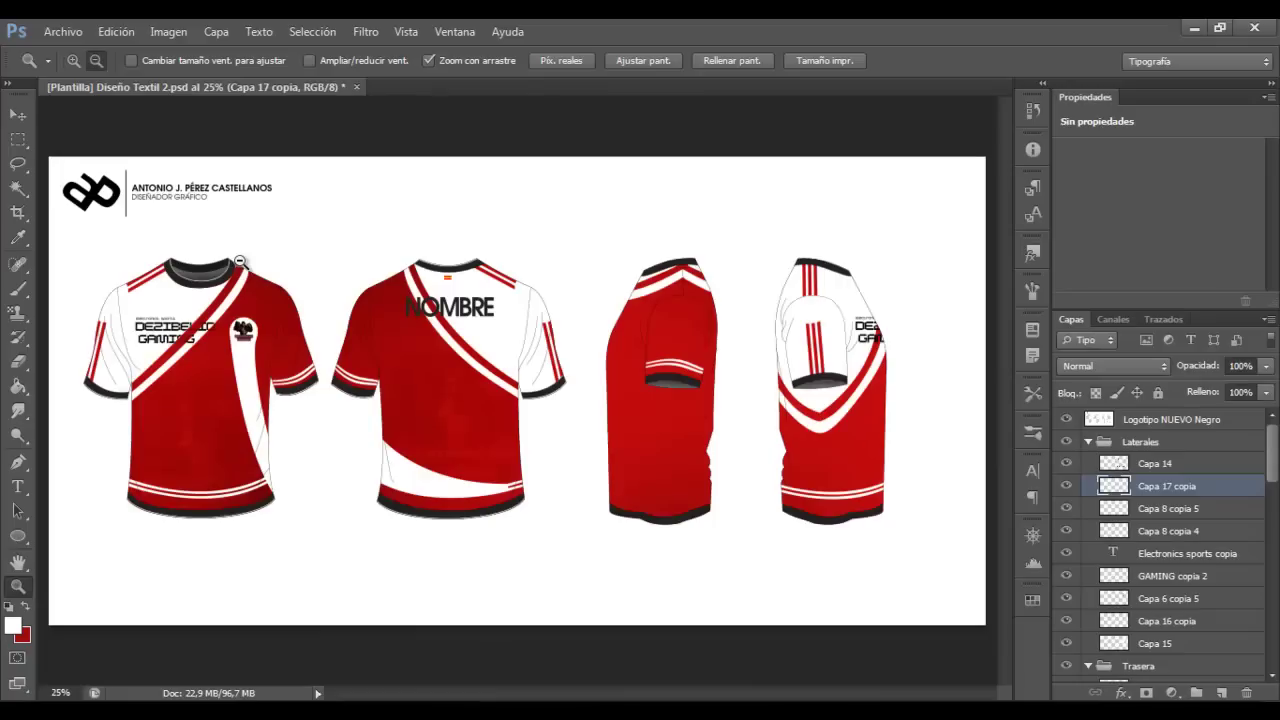
pyautogui.click(800, 495)
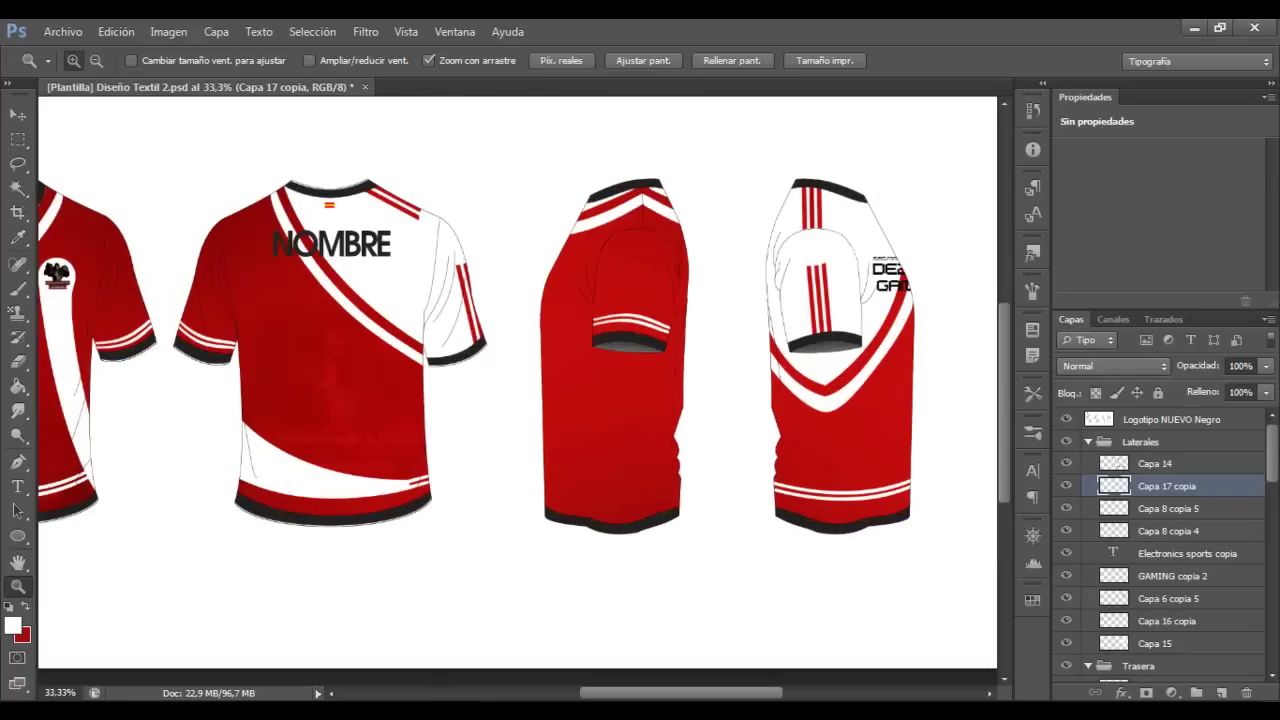
pyautogui.hotkey('ctrl', 'shift', 'alt', 'n')
pyautogui.press('b')
pyautogui.rightClick(106, 117)
pyautogui.moveTo(106, 117); pyautogui.dragTo(128, 116)
pyautogui.press('Return')
# Trace the curved side panel outline as a Pen path and turn it into a selection
pyautogui.click(19, 463)
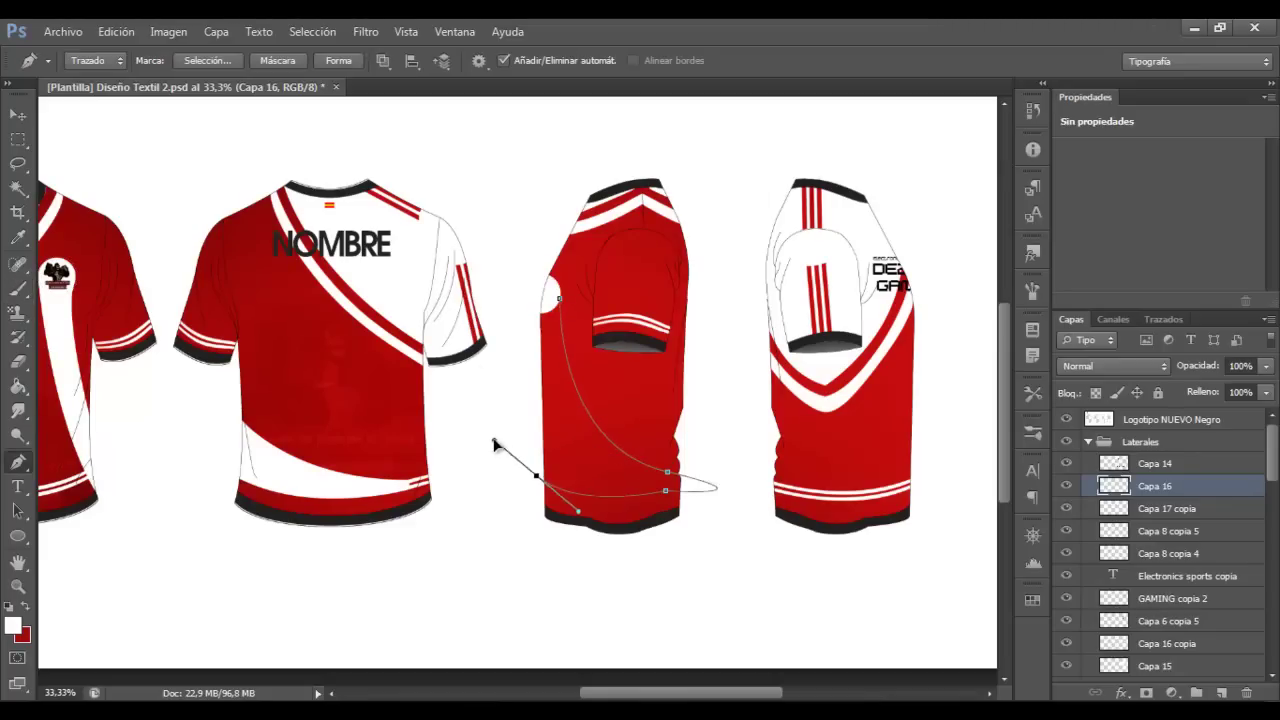
pyautogui.rightClick(540, 343)
pyautogui.click(590, 450)
pyautogui.click(766, 214)
pyautogui.press('z')
pyautogui.click(653, 292)
# Paint the panel selection white and hide the hem stripe copy layer
pyautogui.press('b')
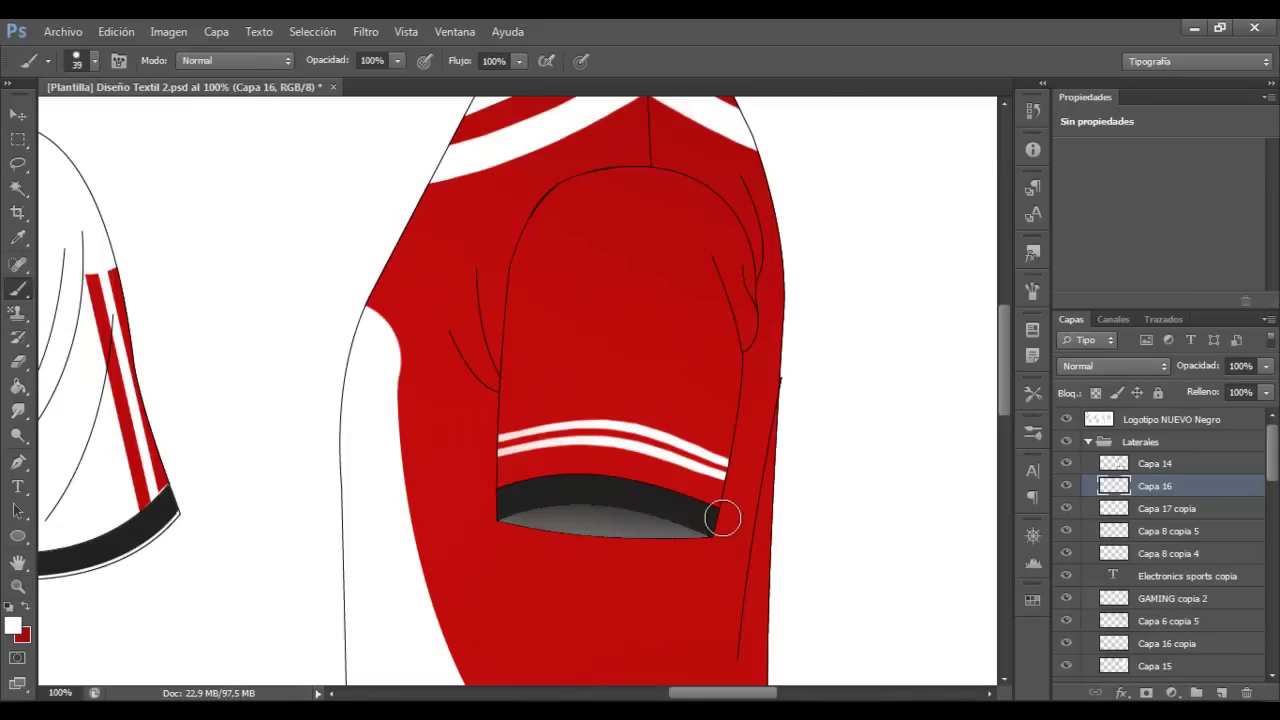
pyautogui.scroll(-5, 378, 370)
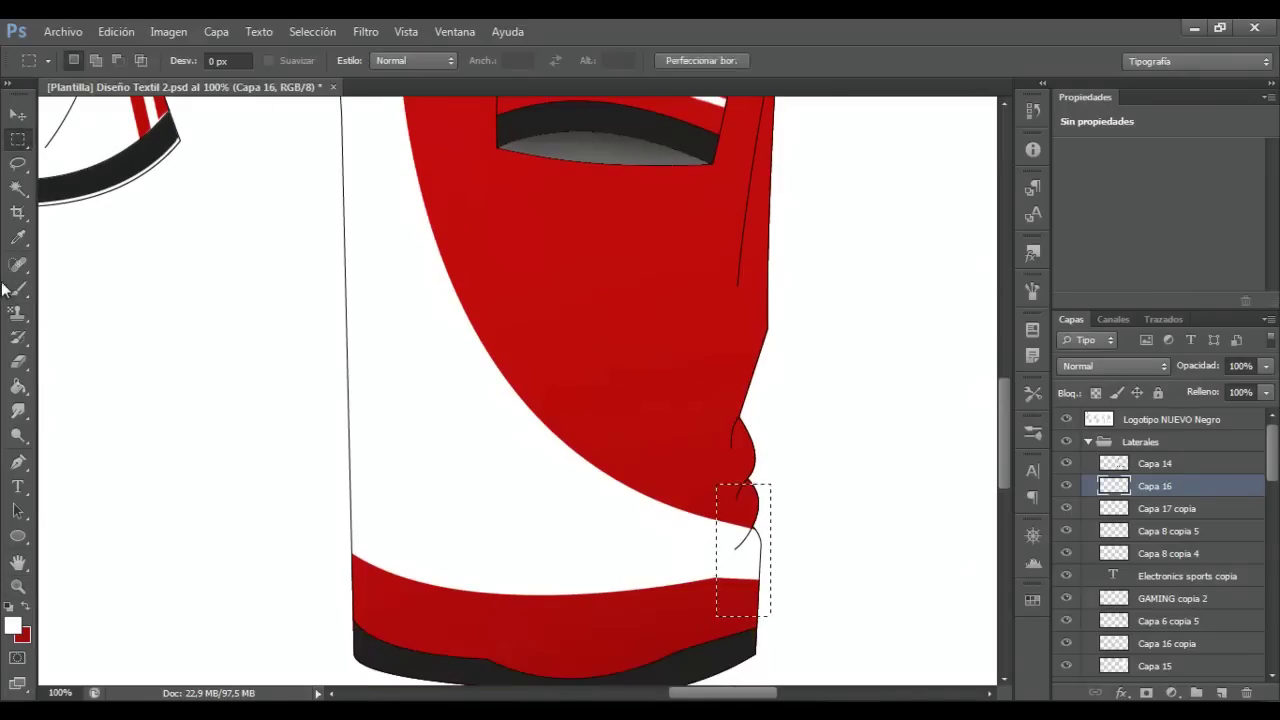
pyautogui.press('m')
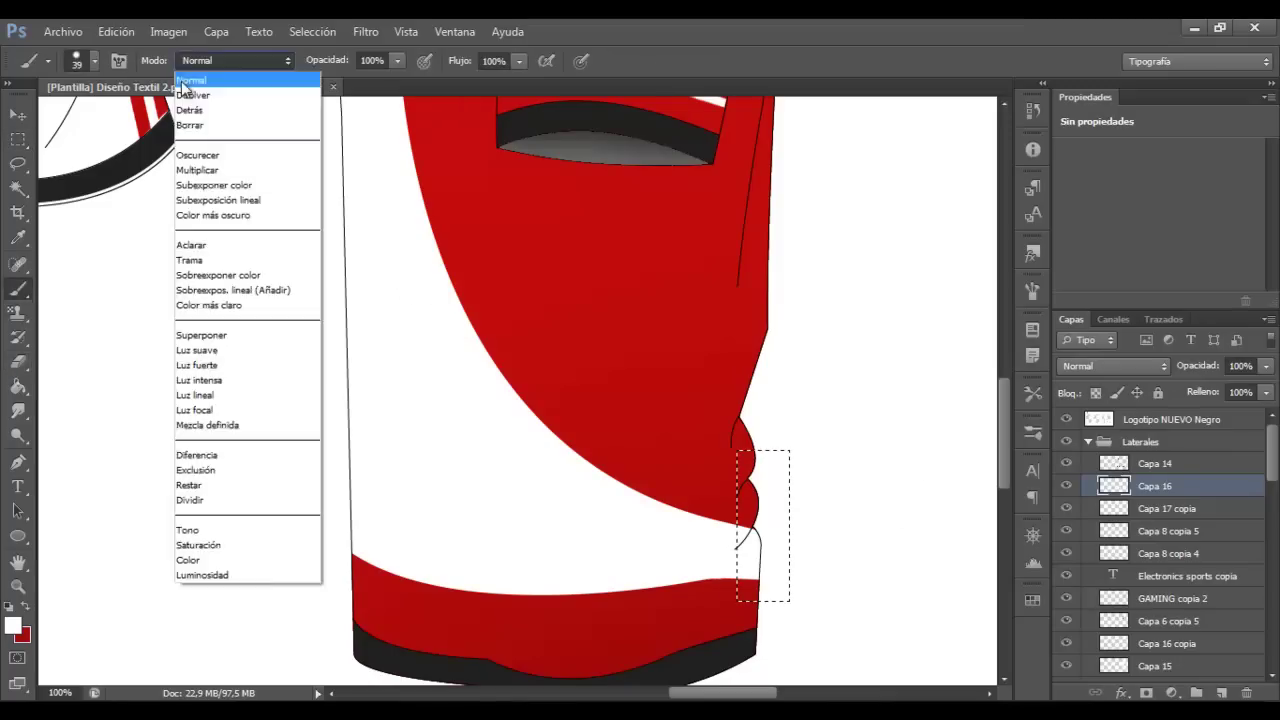
pyautogui.hscroll(5, 474, 208)
pyautogui.click(1066, 553)
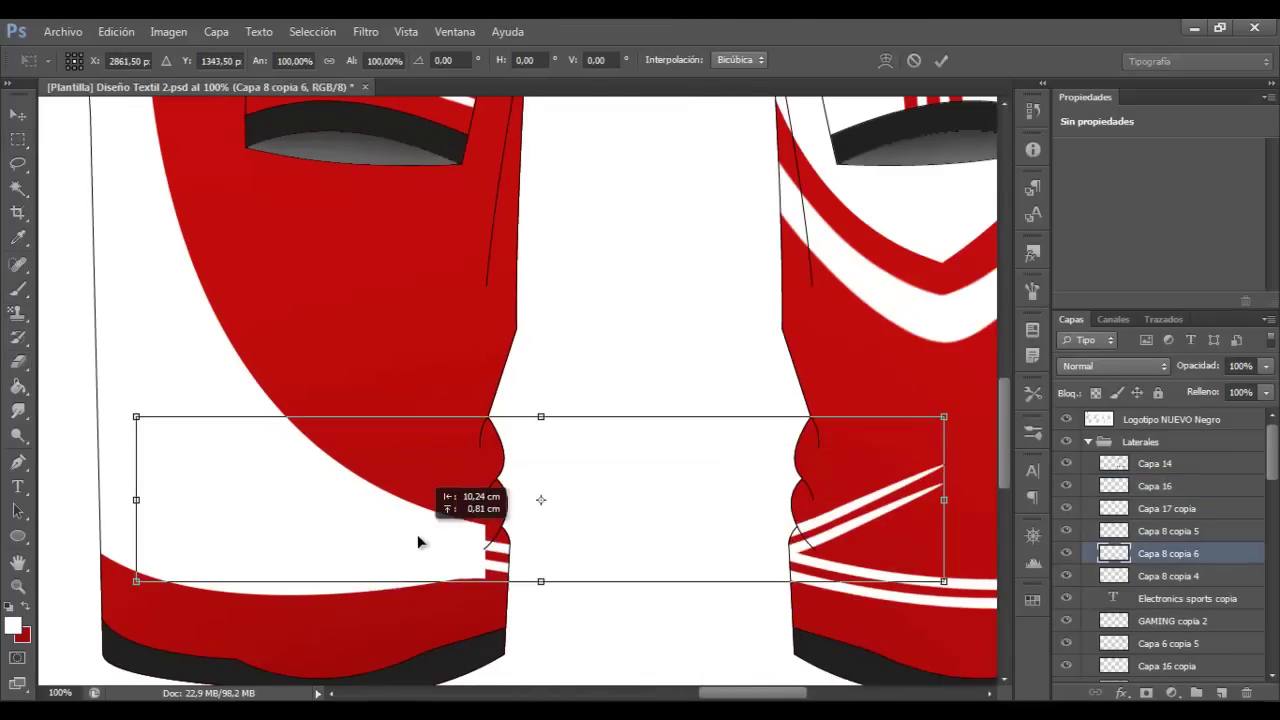
# Warp the white side panel to fit the side jersey's body
pyautogui.press('z')
pyautogui.keyDown('alt'); pyautogui.click(150, 142); pyautogui.keyUp('alt')
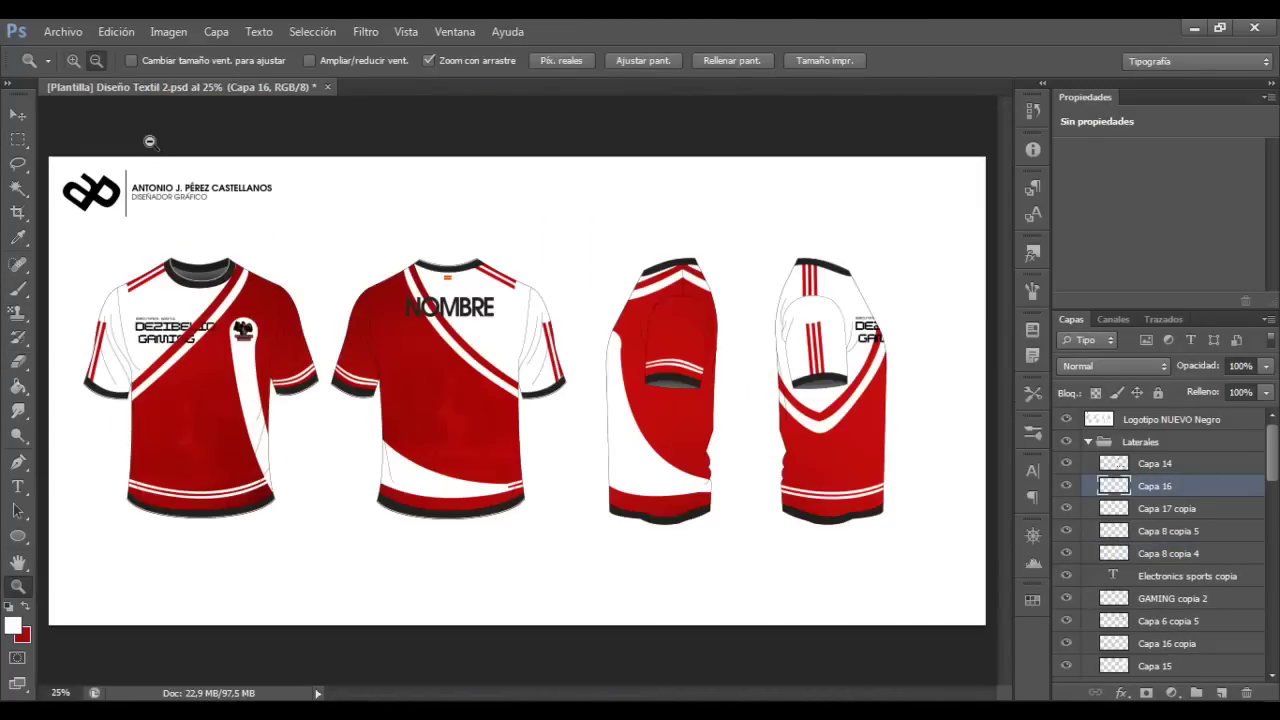
pyautogui.click(396, 431)
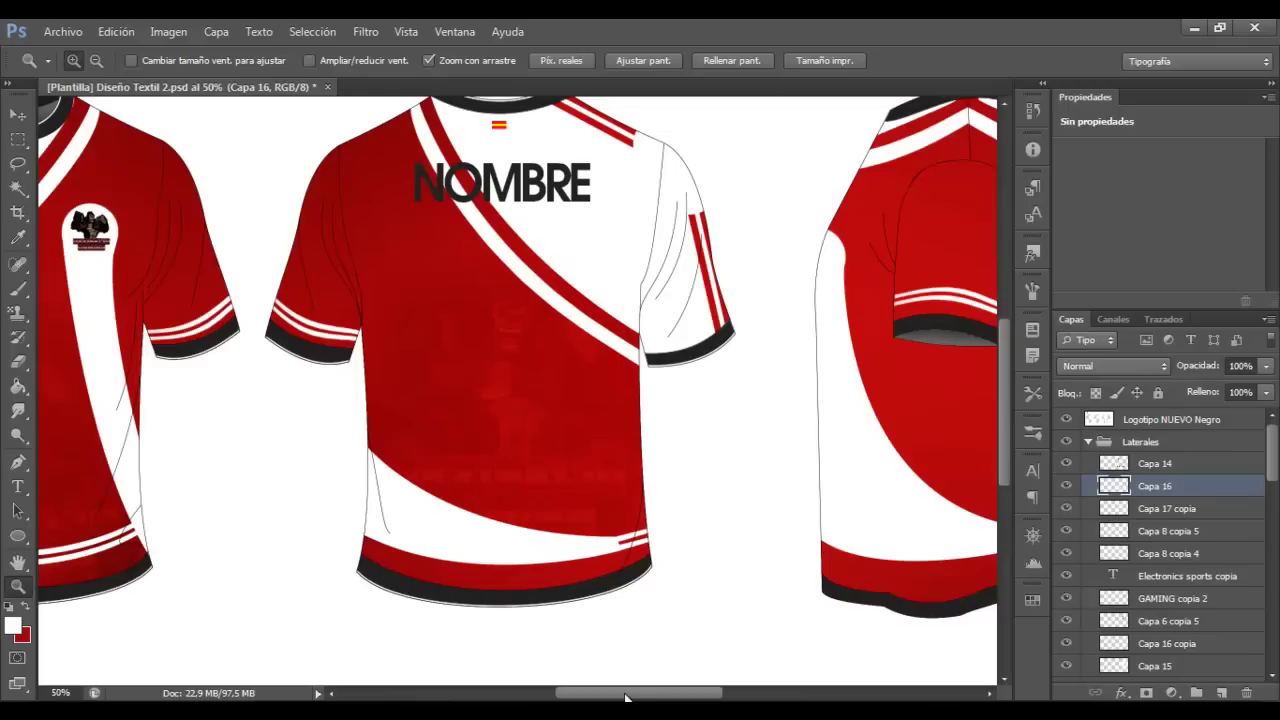
pyautogui.moveTo(625, 697); pyautogui.dragTo(641, 697)
pyautogui.hotkey('ctrl', 't')
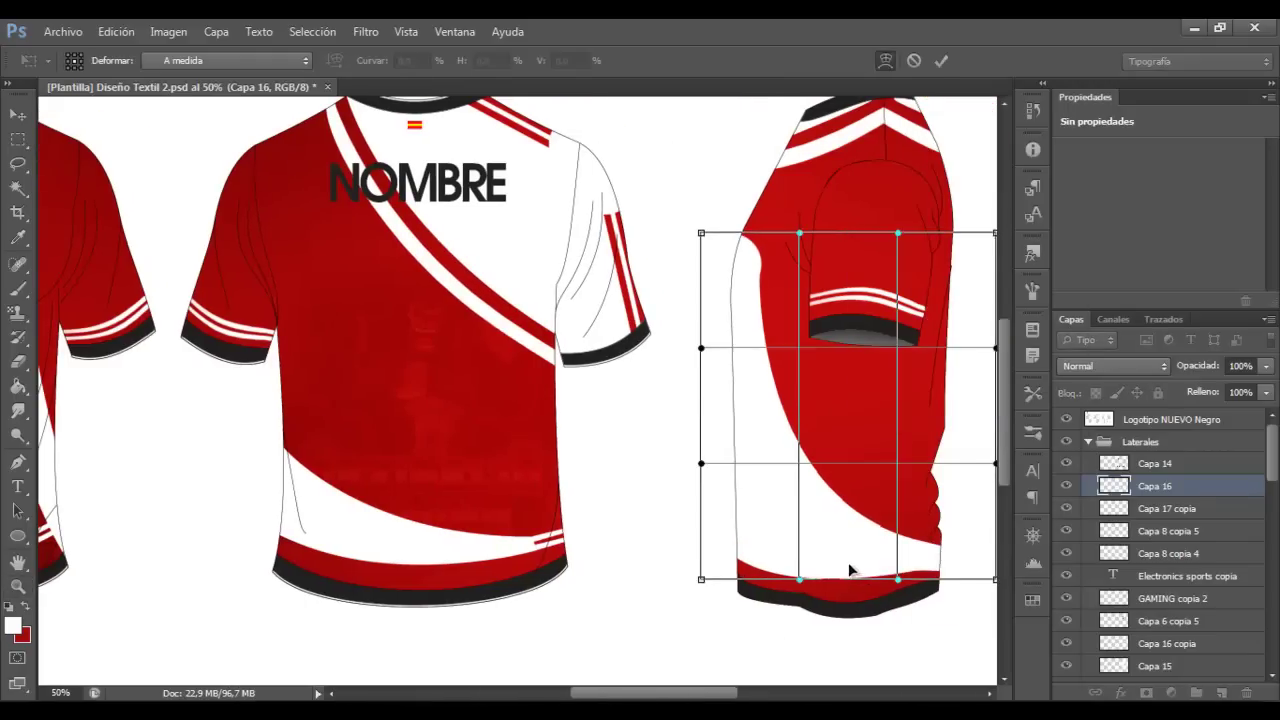
pyautogui.press('Return')
# Zoom in closer on the side-view jersey
pyautogui.press('p')
pyautogui.click(168, 31)
pyautogui.press('Escape')
pyautogui.press('z')
pyautogui.hotkey('ctrl', '+')
# Add new layer Capa 17 at the top of the Laterales group, zoomed on the sleeve
pyautogui.hotkey('ctrl', '-')
pyautogui.hotkey('ctrl', '-')
pyautogui.hotkey('ctrl', '-')
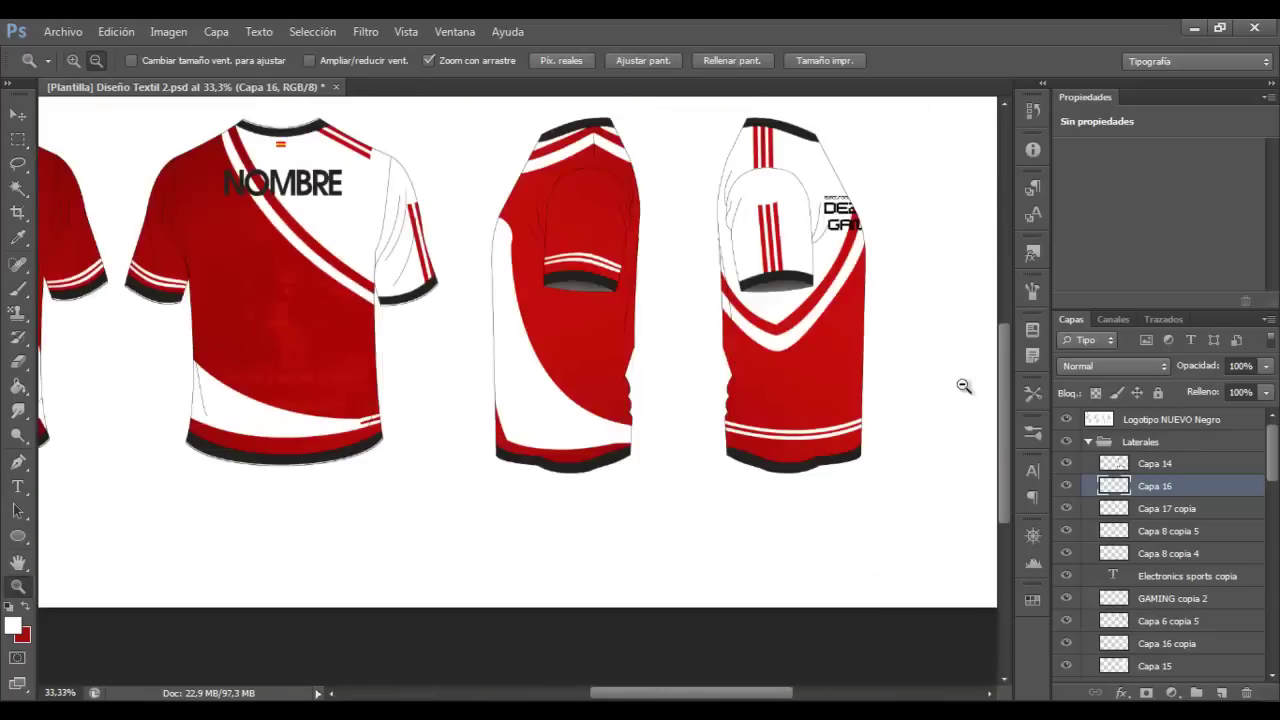
pyautogui.hotkey('ctrl', 'alt', 'shift', 'n')
pyautogui.click(18, 139)
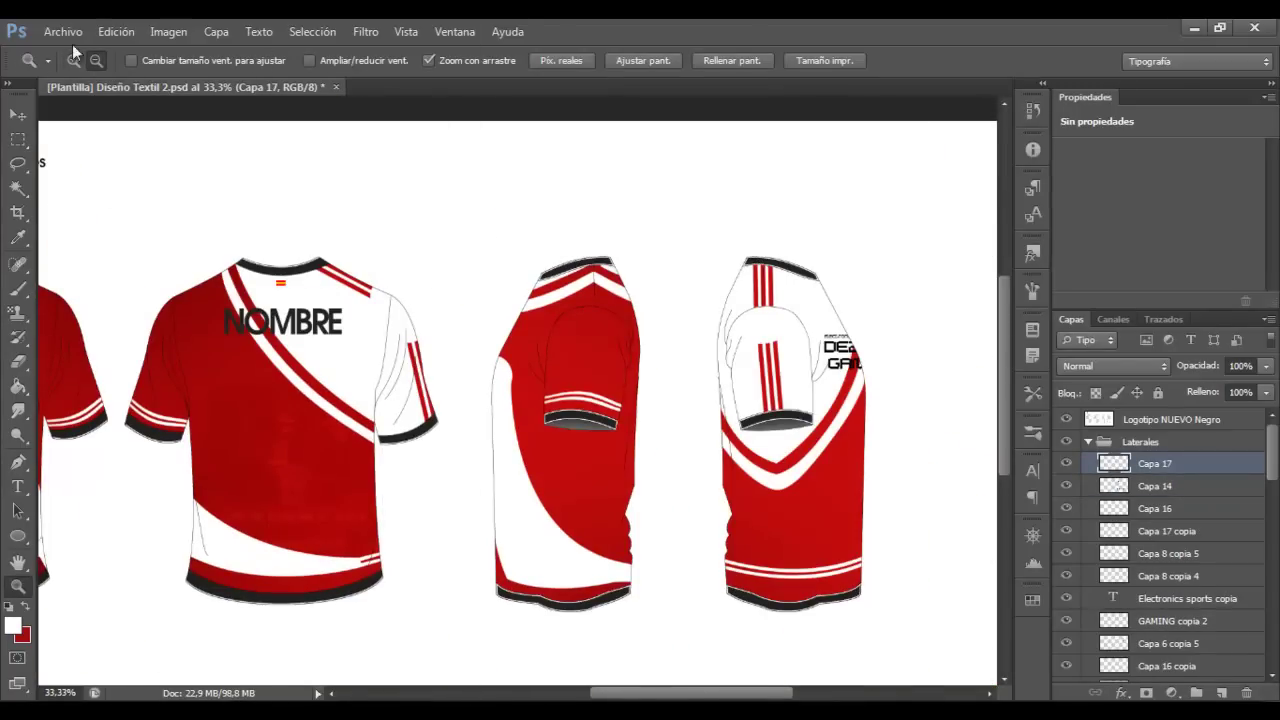
pyautogui.hotkey('ctrl', '+')
pyautogui.hotkey('ctrl', '+')
pyautogui.hotkey('ctrl', '+')
pyautogui.press('b')
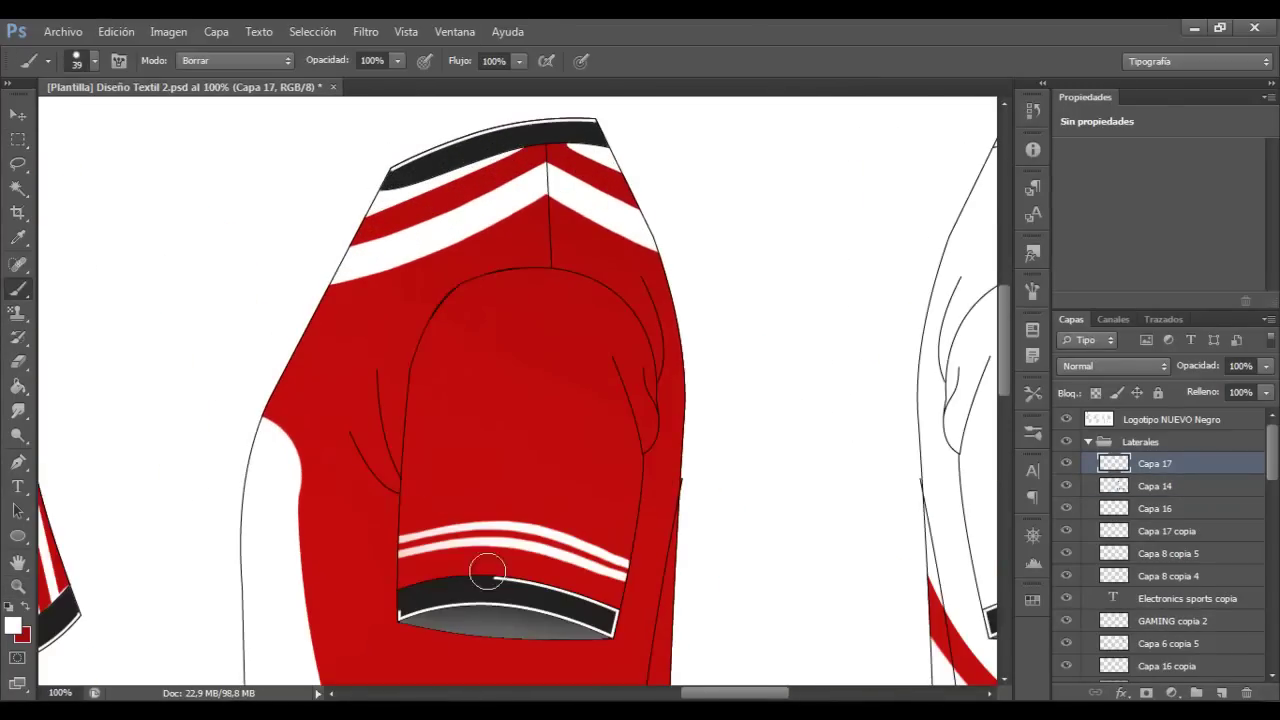
# Touch up the side jerseys' cuff, hem and shoulder edges, then show all four jerseys
pyautogui.scroll(-5, 651, 449)
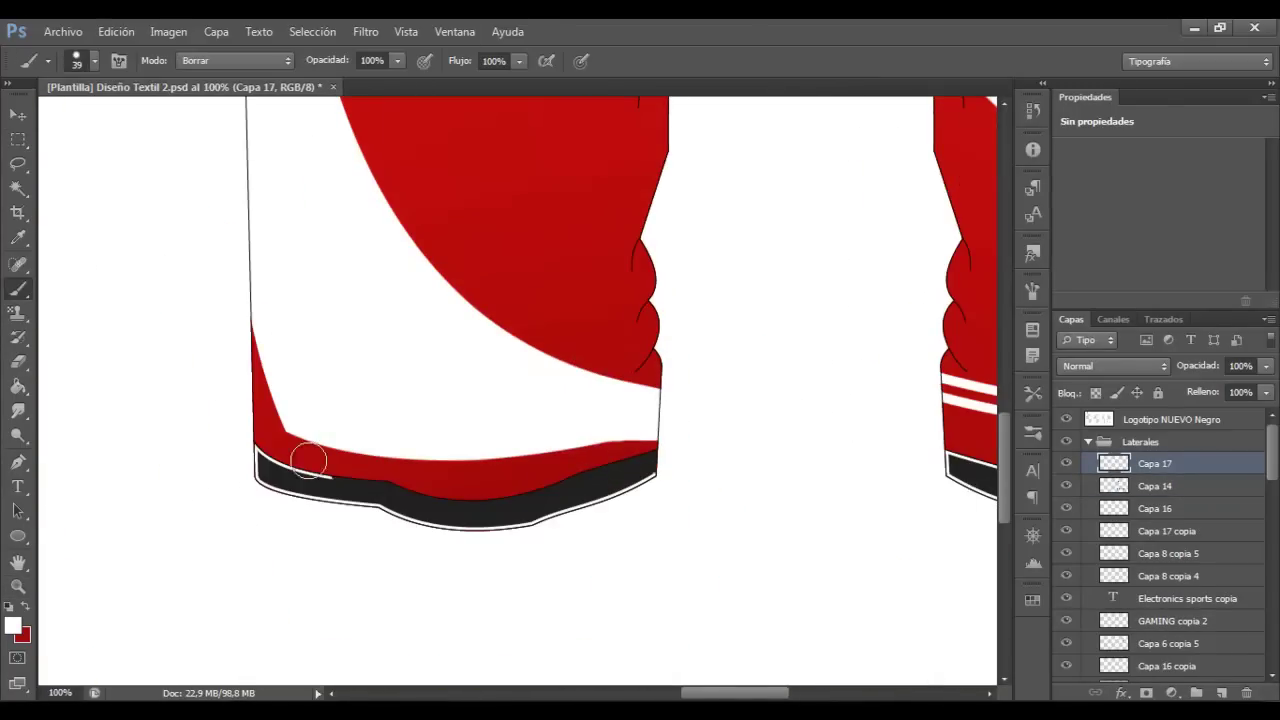
pyautogui.hscroll(5, 309, 460)
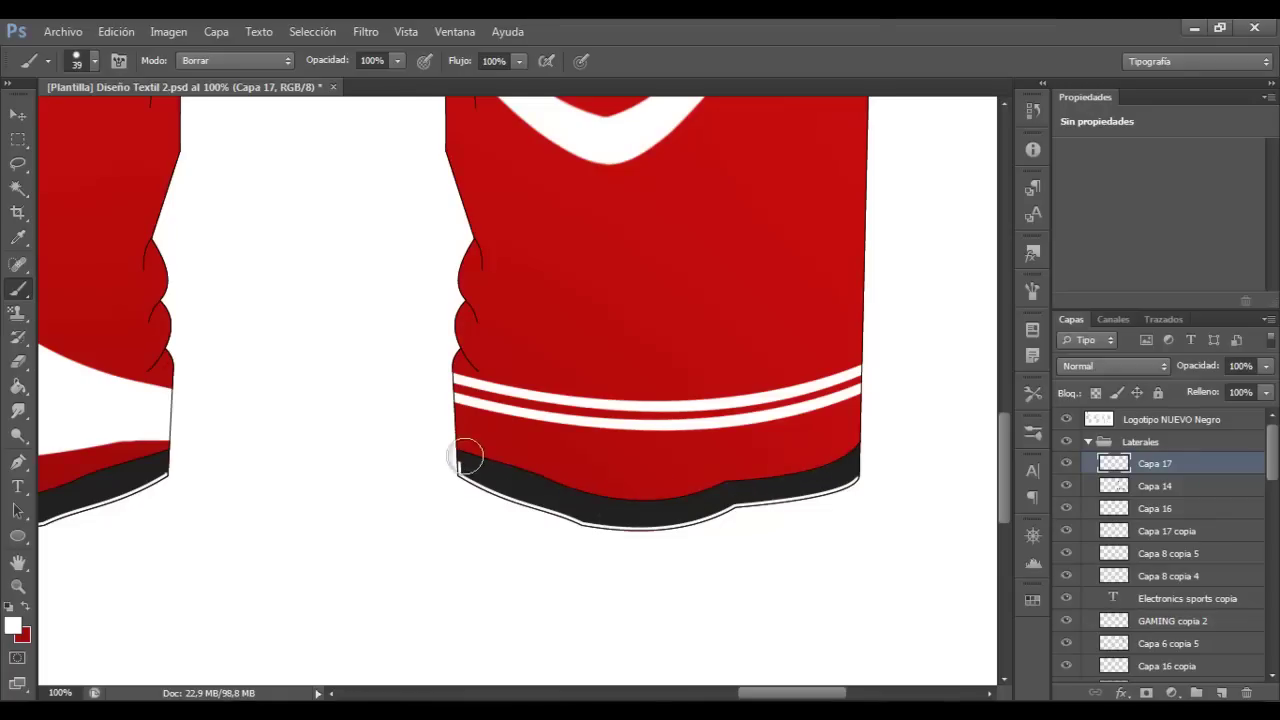
pyautogui.scroll(5, 468, 458)
pyautogui.scroll(5, 937, 403)
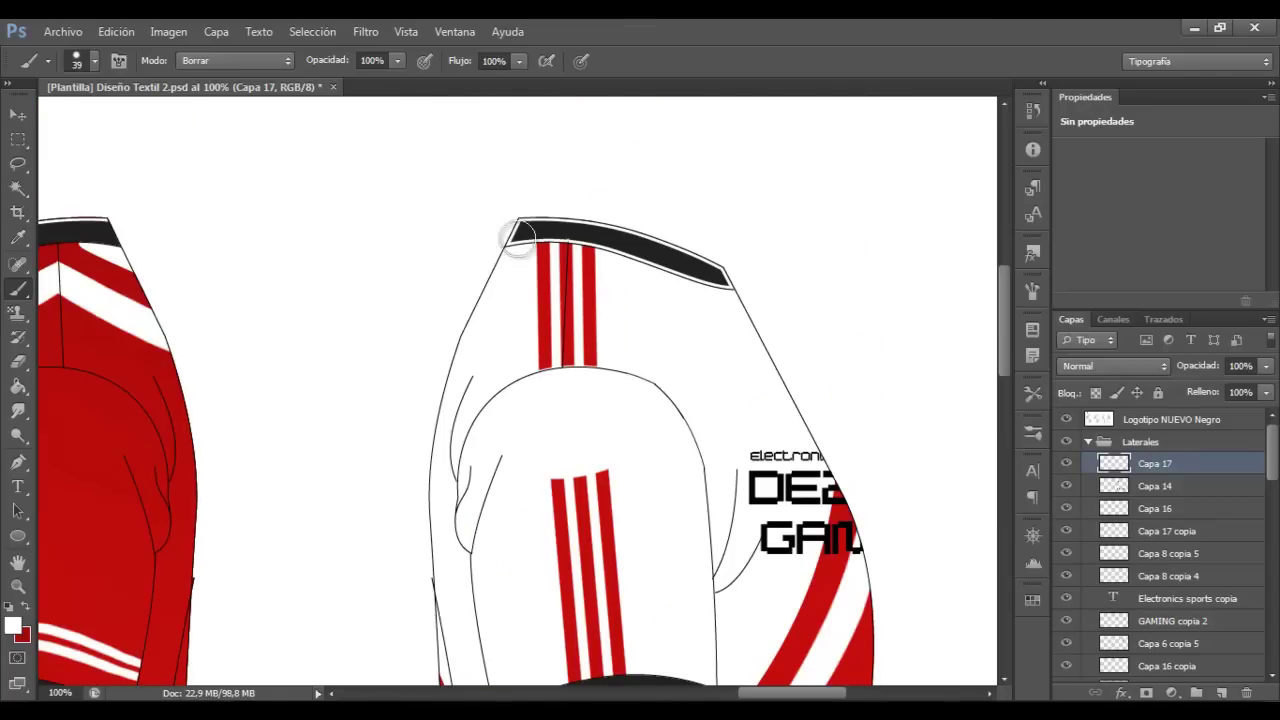
pyautogui.press('z')
pyautogui.keyDown('alt'); pyautogui.click(203, 273); pyautogui.keyUp('alt')
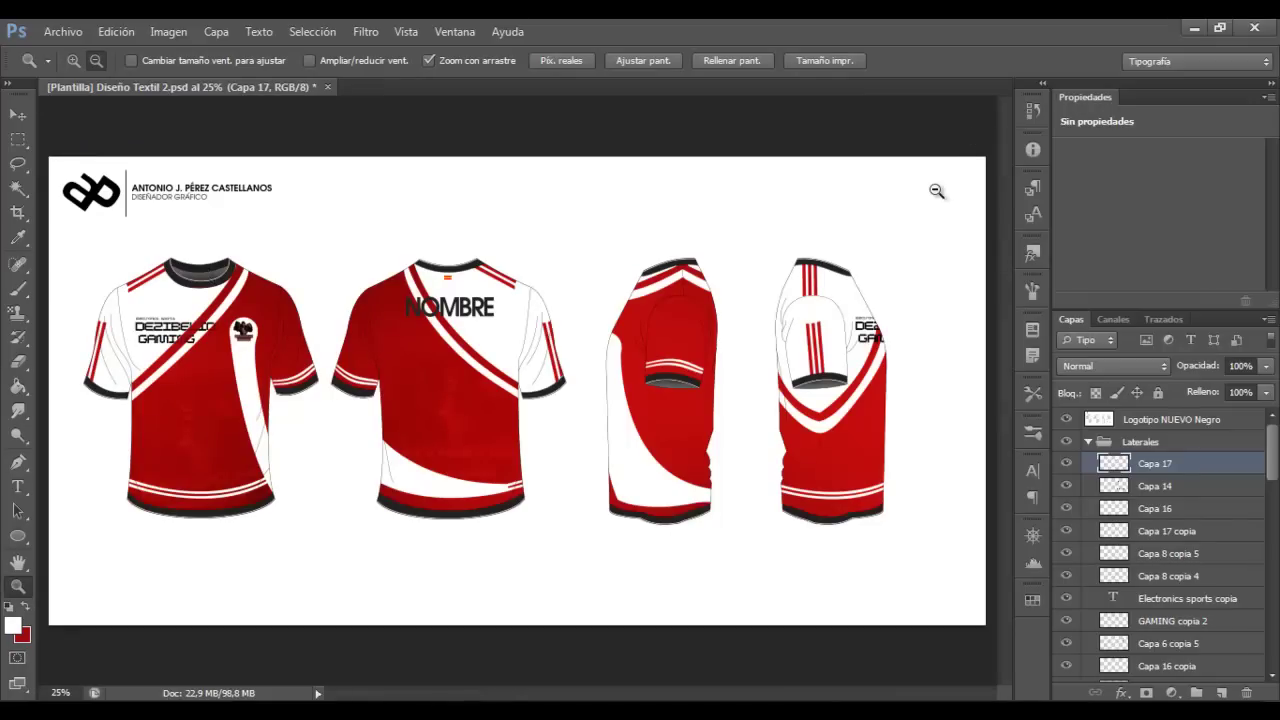